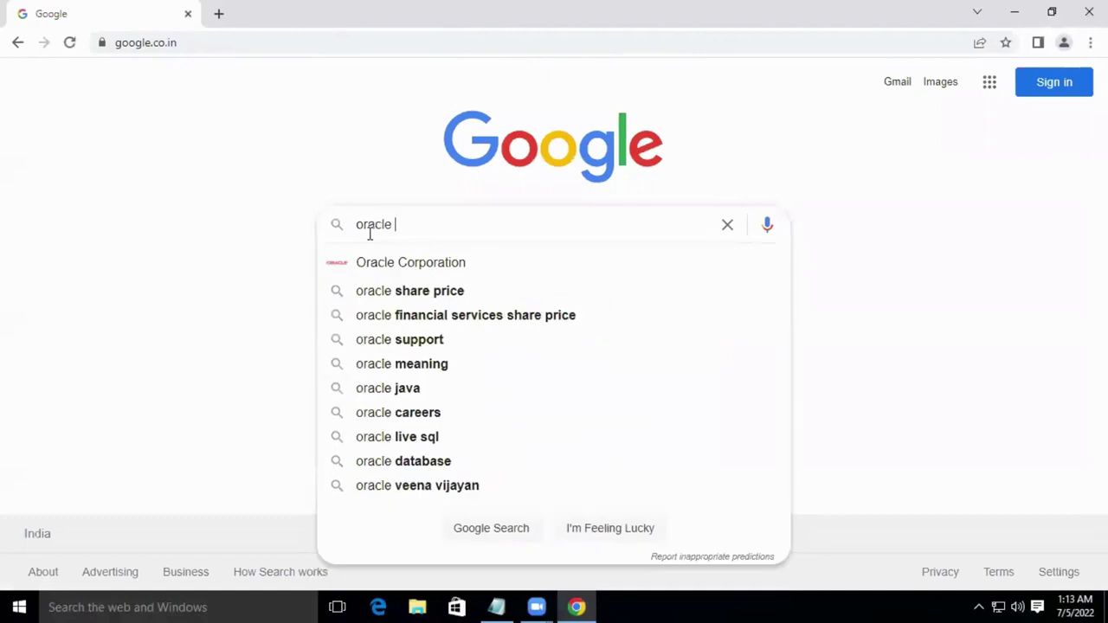
# Search 'oracle virtualbox download' and download the VirtualBox 6.1.34 installer for Windows hosts.
pyautogui.write('l')
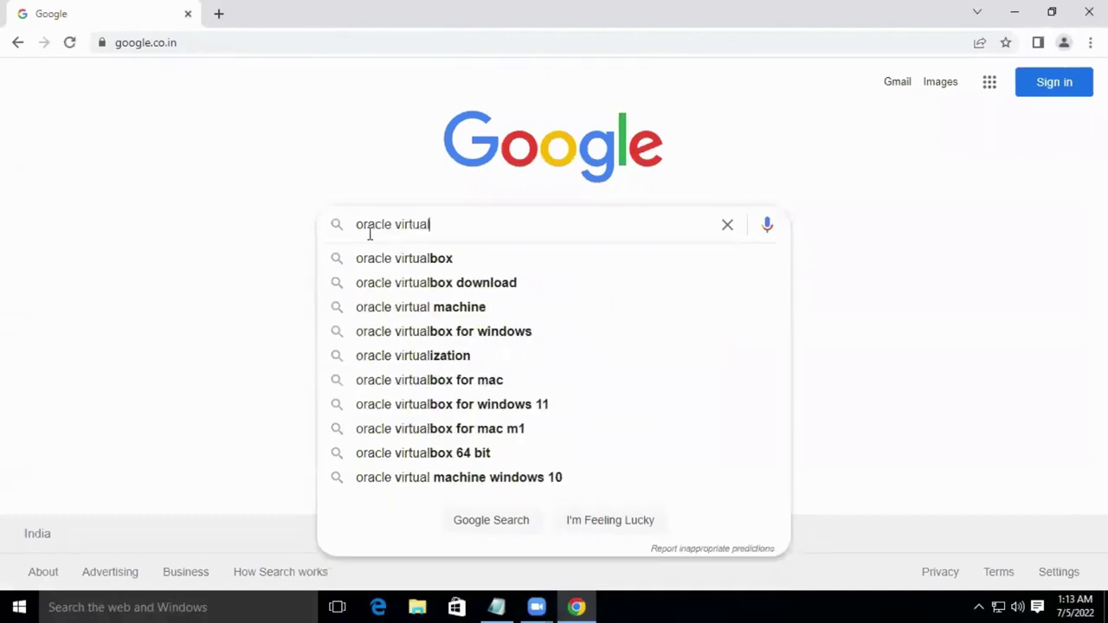
pyautogui.press('Down')
pyautogui.press('Down')
pyautogui.press('Return')
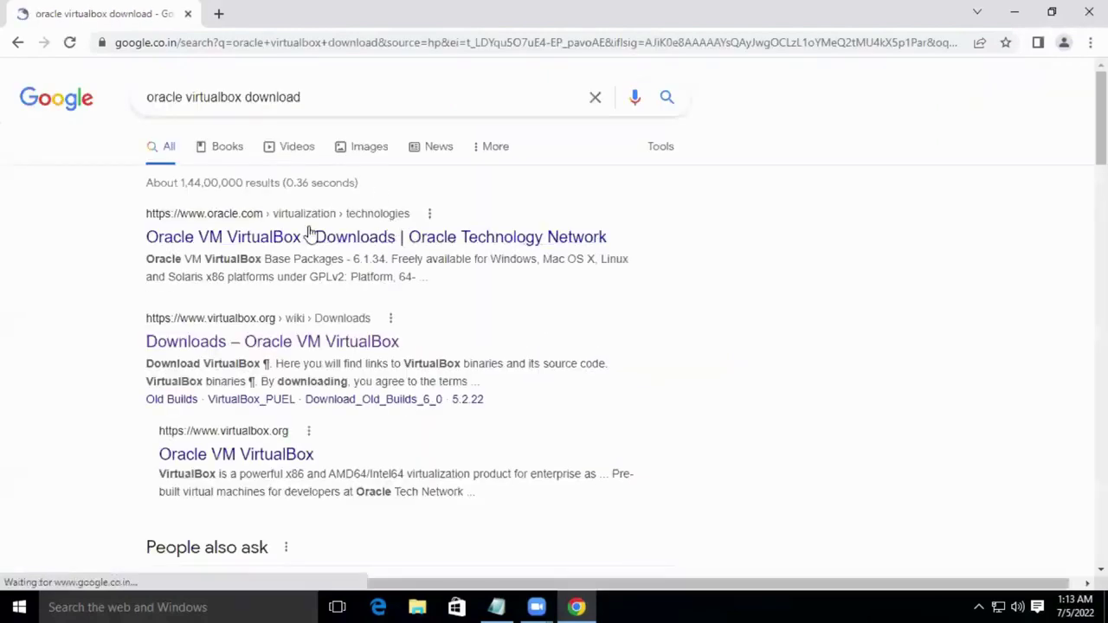
pyautogui.click(225, 348)
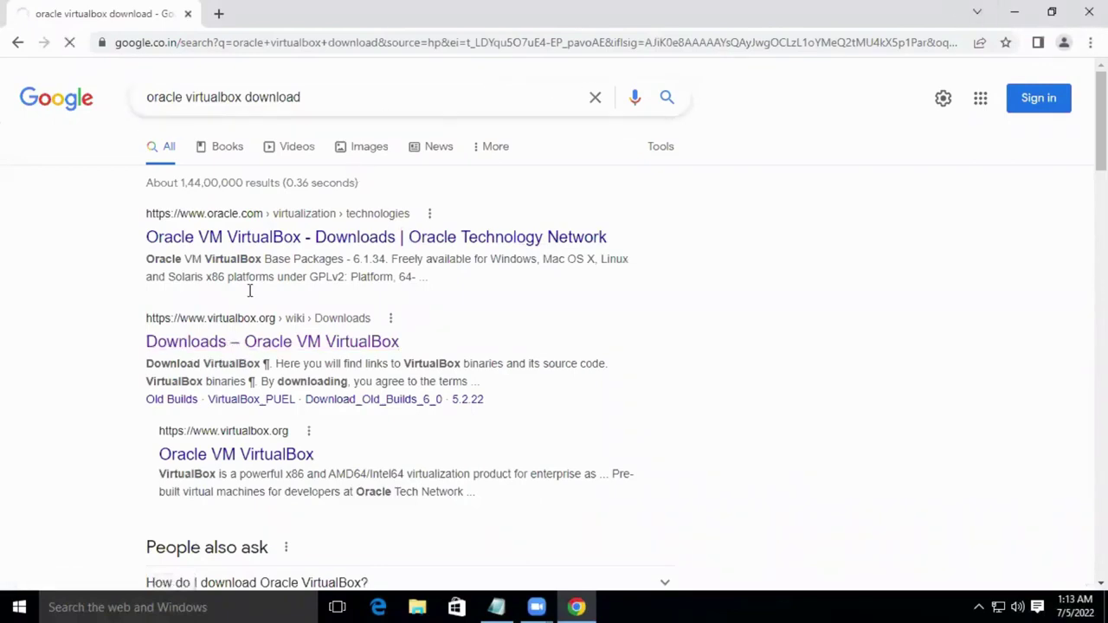
pyautogui.click(236, 370)
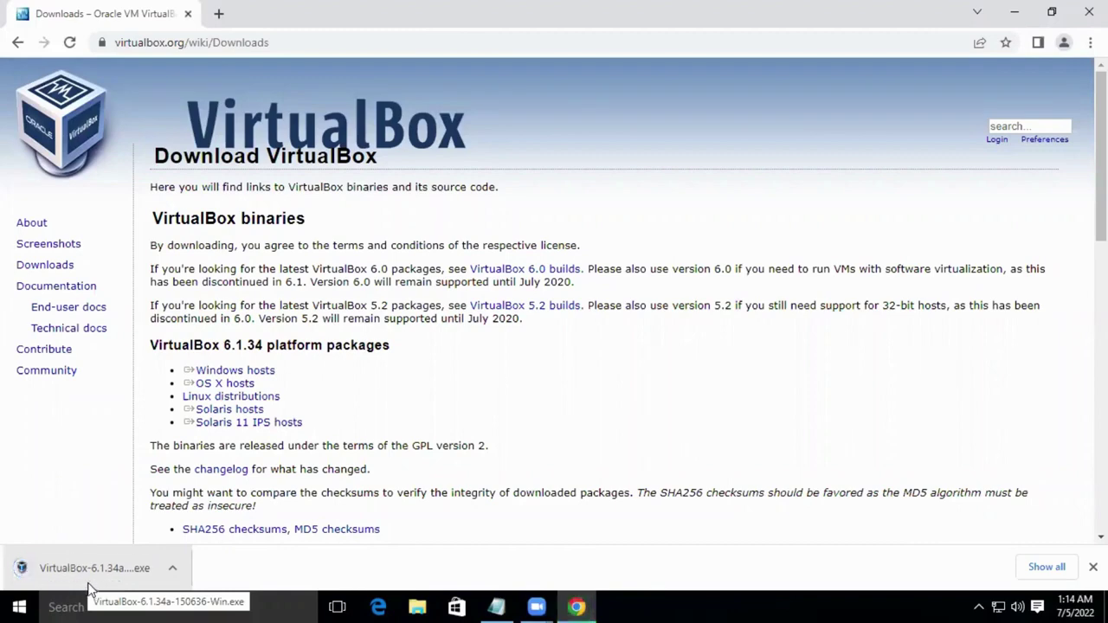
# Install VirtualBox 6.1.34 with default features and shortcuts, accept the network reset, then close the Manager.
pyautogui.click(93, 567)
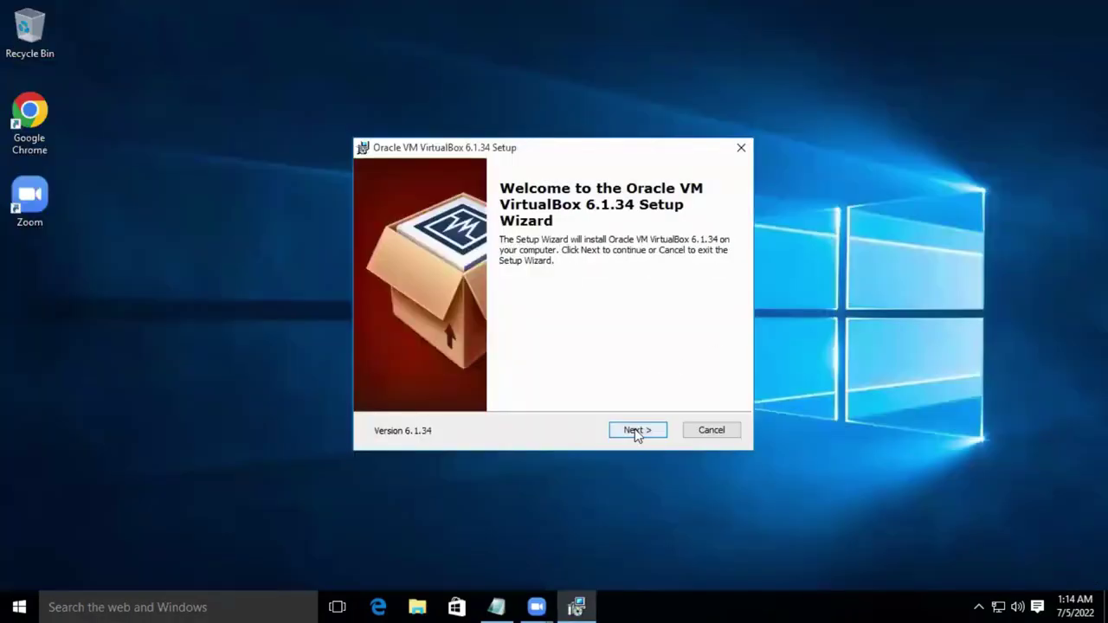
pyautogui.click(635, 428)
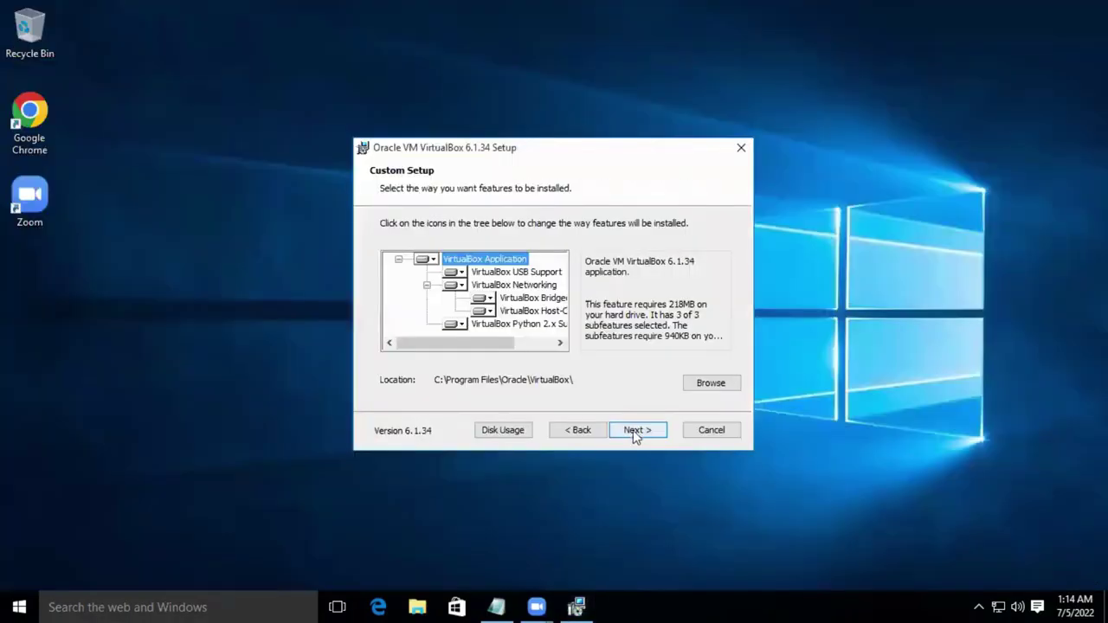
pyautogui.click(635, 433)
pyautogui.click(636, 433)
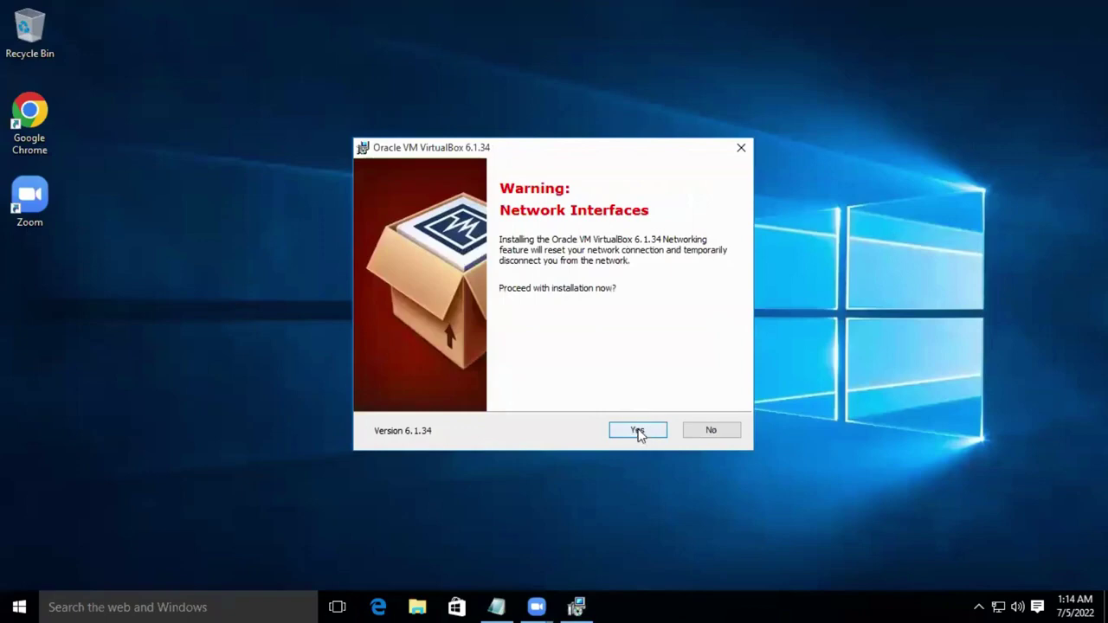
pyautogui.click(638, 431)
pyautogui.click(638, 430)
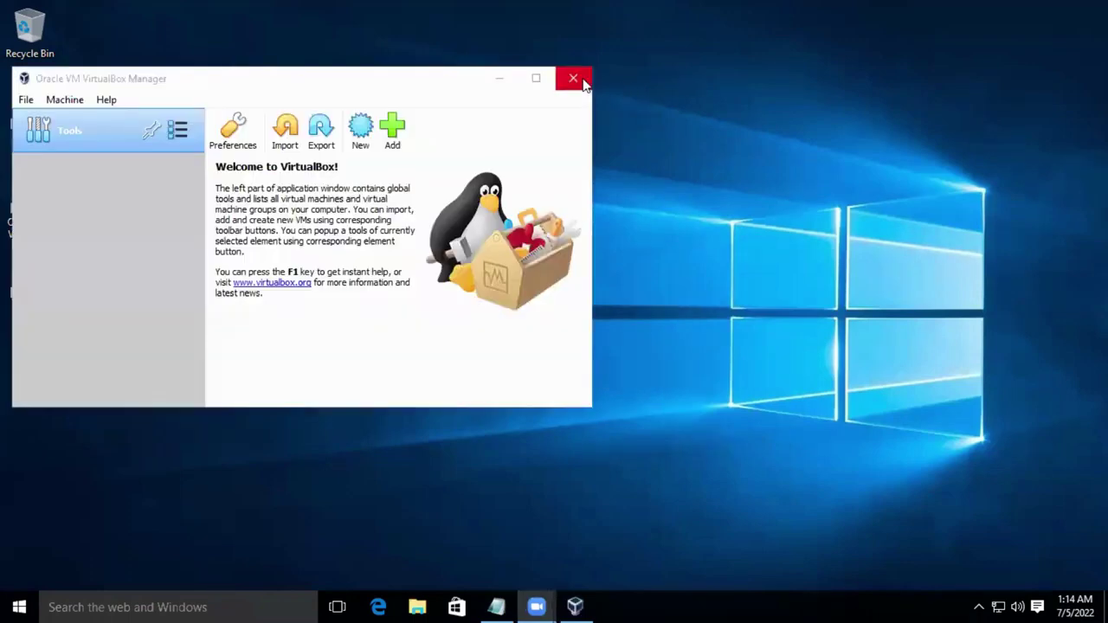
pyautogui.click(583, 84)
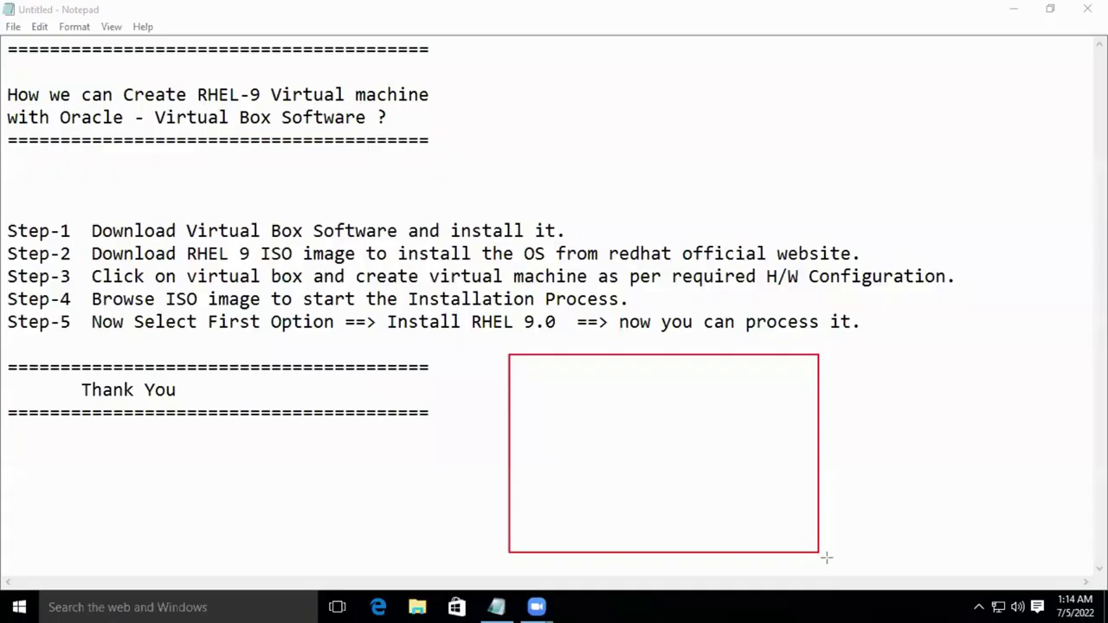
pyautogui.moveTo(822, 554); pyautogui.dragTo(857, 546)
pyautogui.moveTo(542, 480)
pyautogui.mouseDown()
pyautogui.moveTo(604, 515)
pyautogui.moveTo(621, 504)
pyautogui.mouseUp()
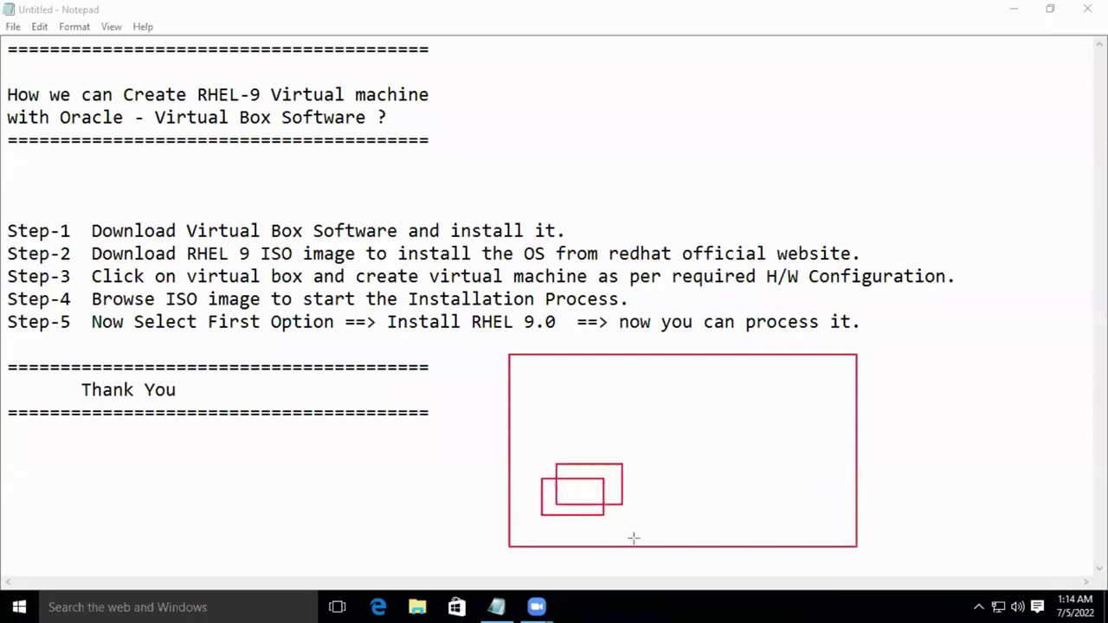
pyautogui.moveTo(567, 296); pyautogui.dragTo(692, 402)
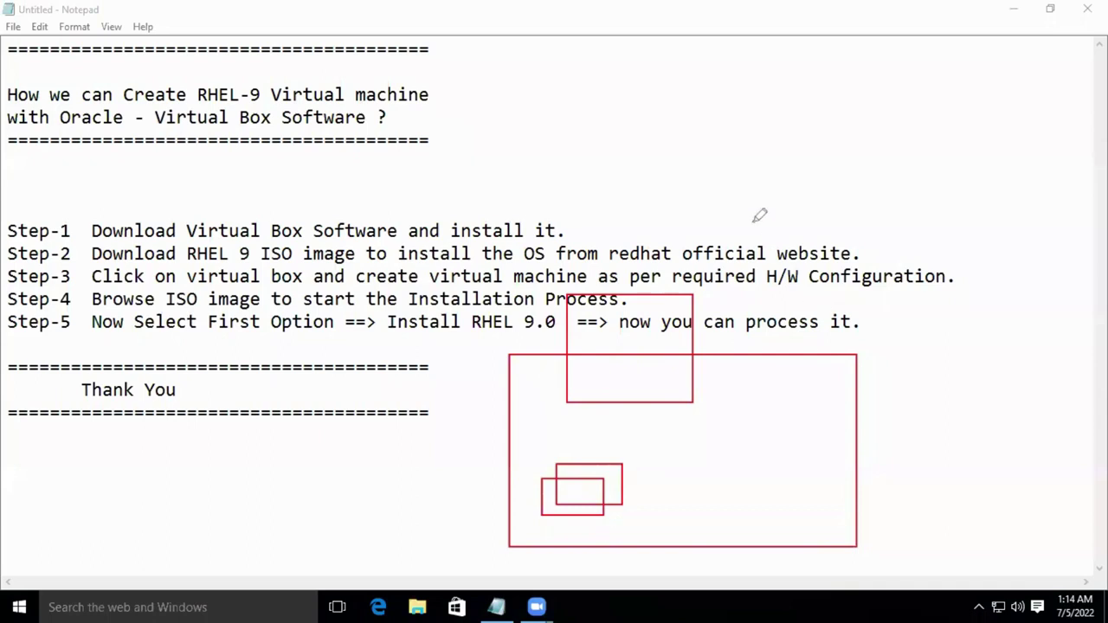
pyautogui.moveTo(767, 195)
pyautogui.mouseDown()
pyautogui.moveTo(810, 264)
pyautogui.moveTo(649, 312)
pyautogui.moveTo(630, 349)
pyautogui.moveTo(680, 381)
pyautogui.moveTo(611, 294)
pyautogui.moveTo(651, 394)
pyautogui.moveTo(673, 309)
pyautogui.moveTo(606, 364)
pyautogui.moveTo(693, 347)
pyautogui.moveTo(572, 316)
pyautogui.moveTo(588, 309)
pyautogui.mouseUp()
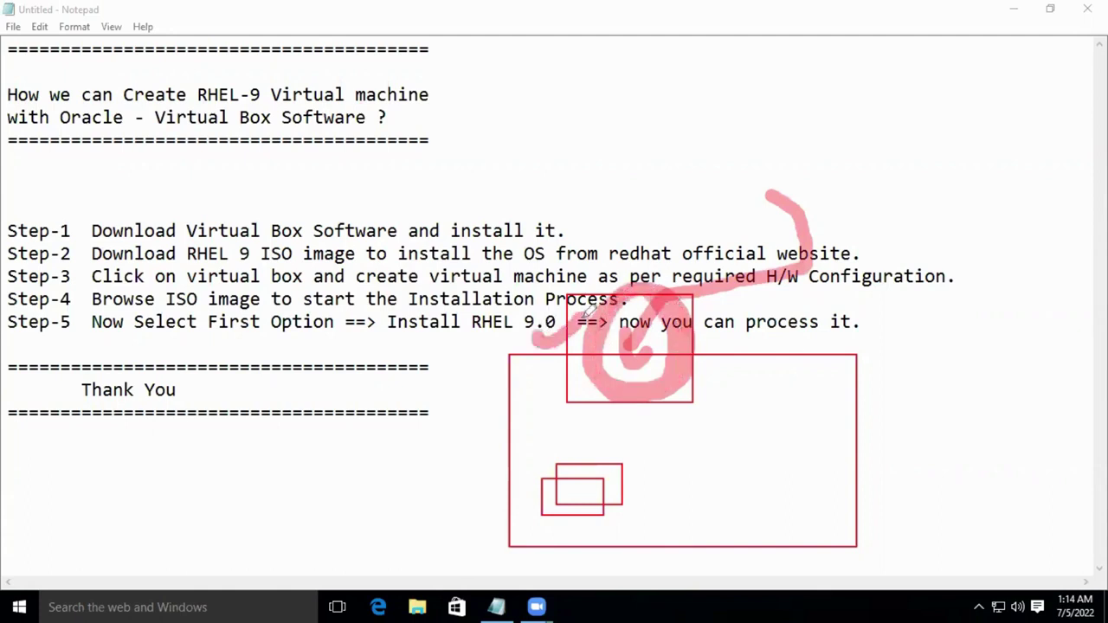
pyautogui.moveTo(614, 240); pyautogui.dragTo(640, 329)
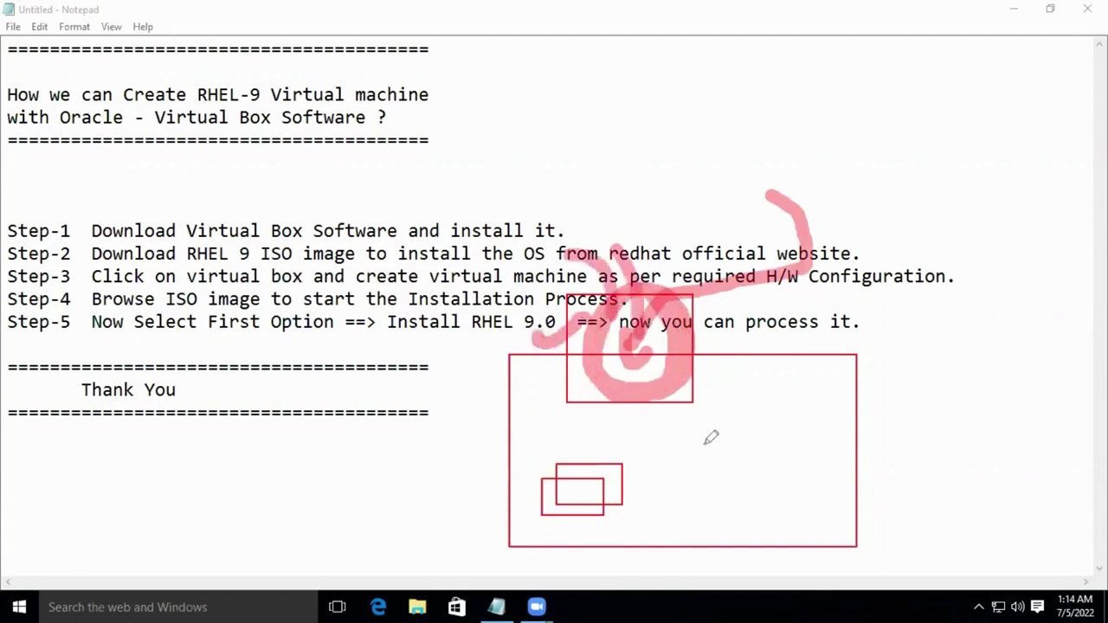
pyautogui.moveTo(649, 443); pyautogui.dragTo(792, 430)
pyautogui.moveTo(667, 489); pyautogui.dragTo(812, 452)
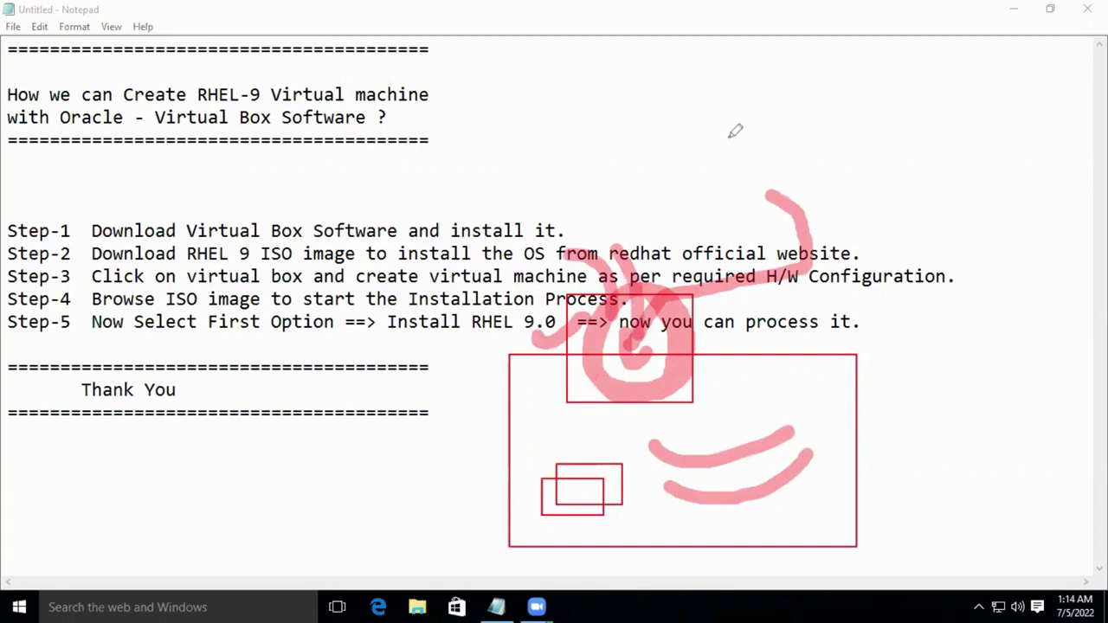
pyautogui.press('e')
pyautogui.press('Escape')
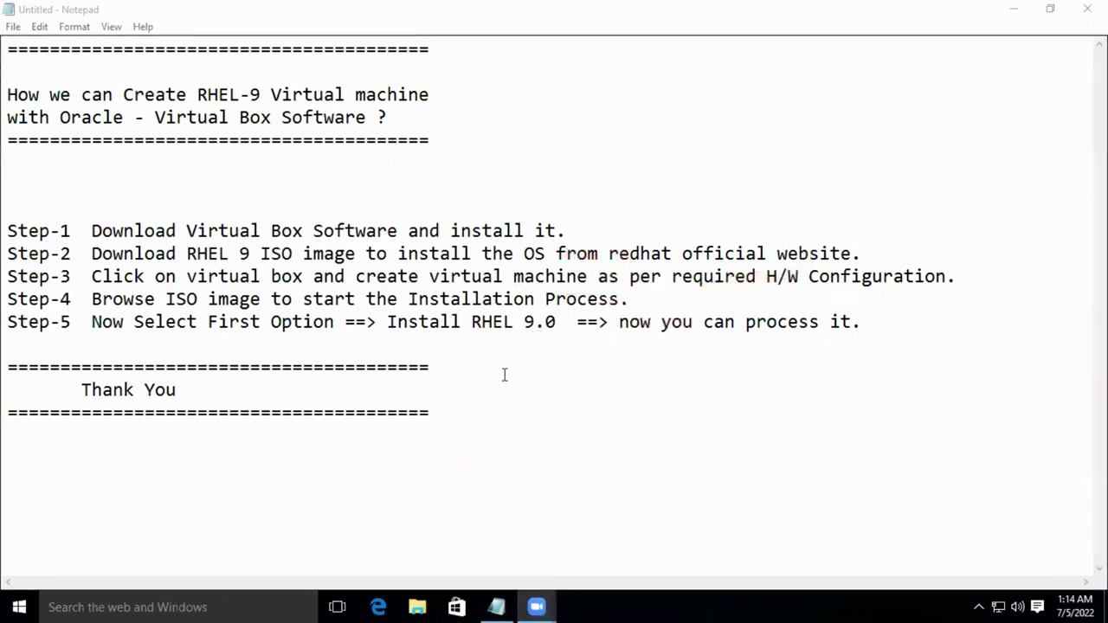
# Highlight the Step-1 line, then 'RHEL 9 ISO' and 'redhat official website' in Step-2.
pyautogui.moveTo(91, 230); pyautogui.dragTo(559, 231)
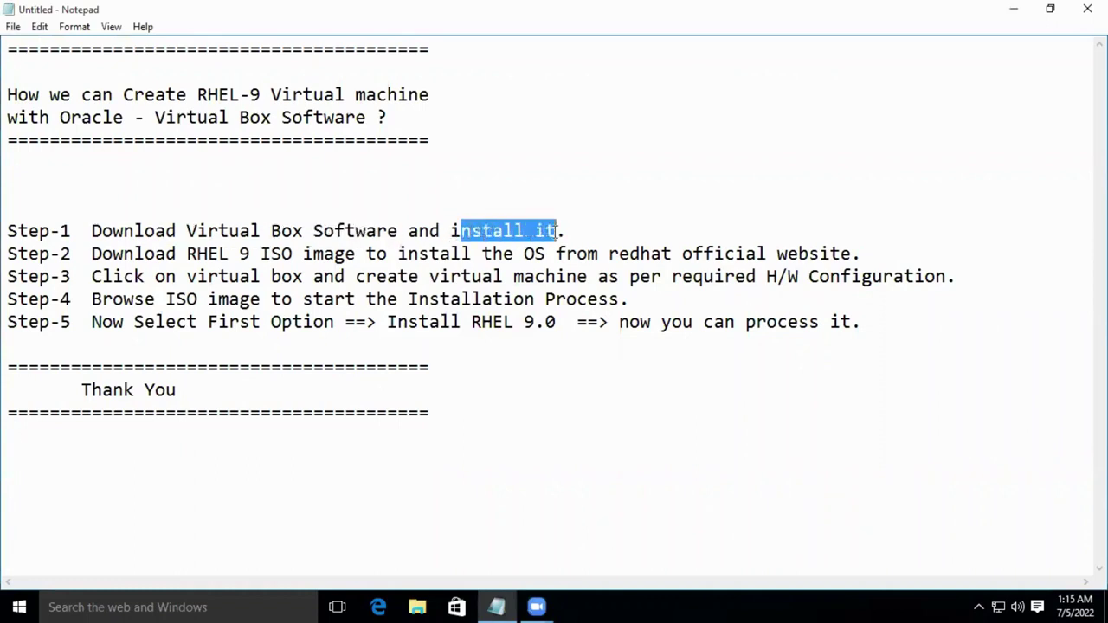
pyautogui.click(132, 245)
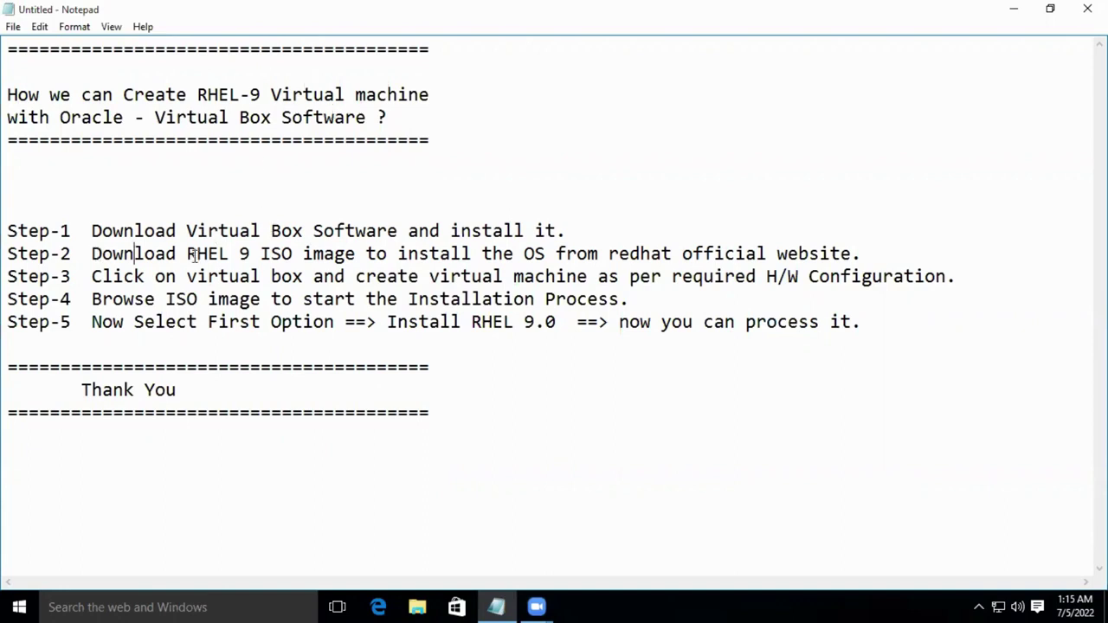
pyautogui.moveTo(187, 254); pyautogui.dragTo(296, 255)
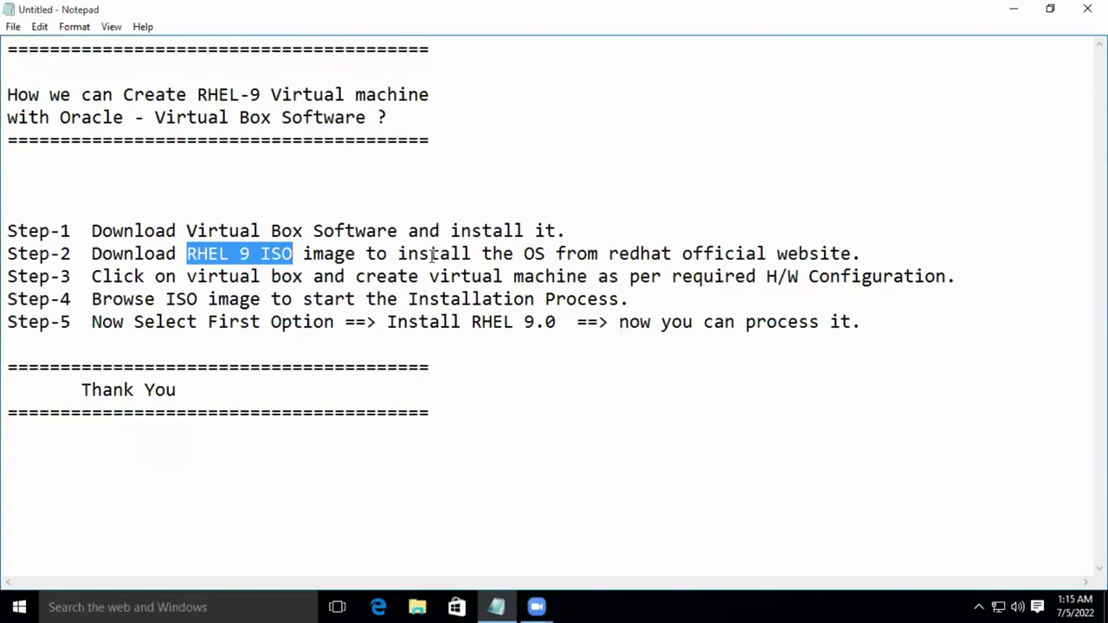
pyautogui.moveTo(609, 254); pyautogui.dragTo(855, 252)
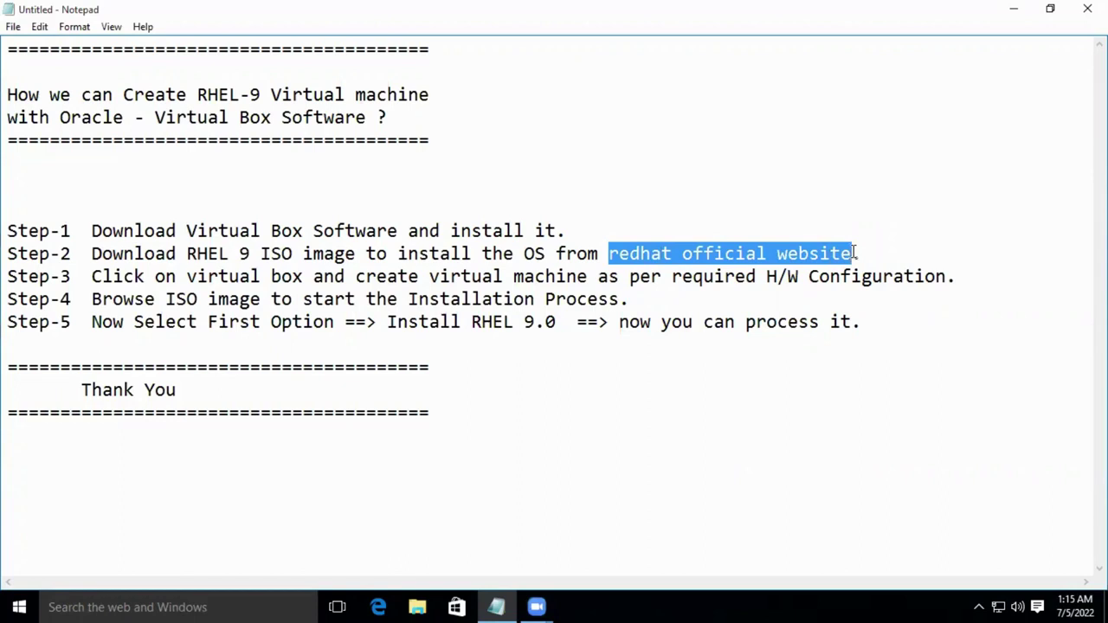
pyautogui.click(855, 253)
# Highlight 'OS from redhat official website' and 'RHEL 9 ISO image' in Step-2, then switch to File Explorer.
pyautogui.moveTo(860, 252); pyautogui.dragTo(522, 254)
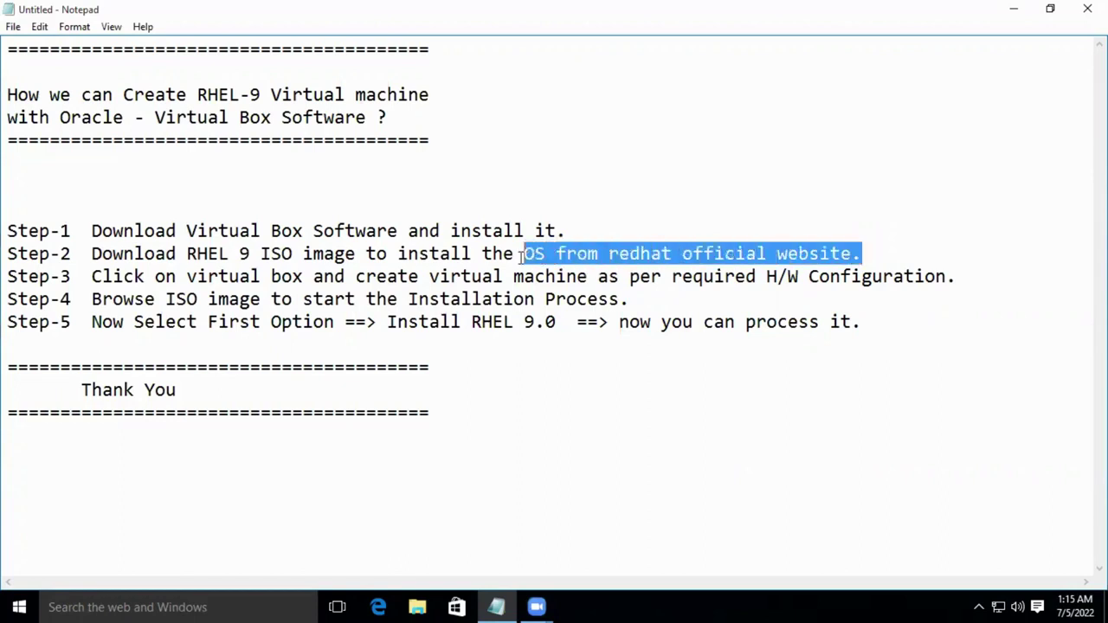
pyautogui.click(732, 168)
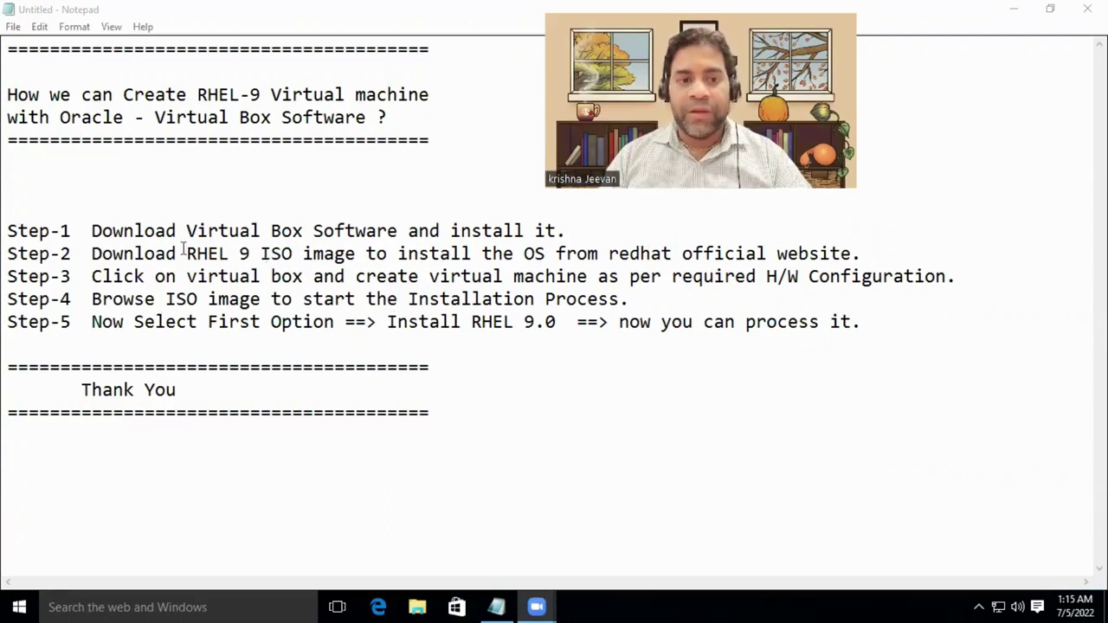
pyautogui.moveTo(185, 253); pyautogui.dragTo(355, 253)
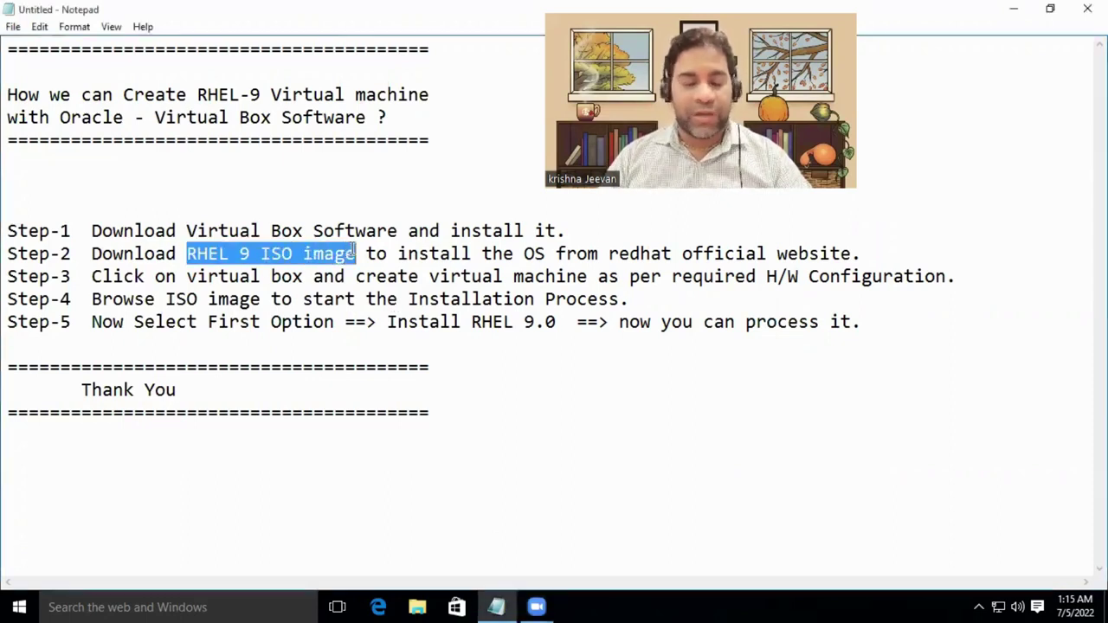
pyautogui.click(497, 374)
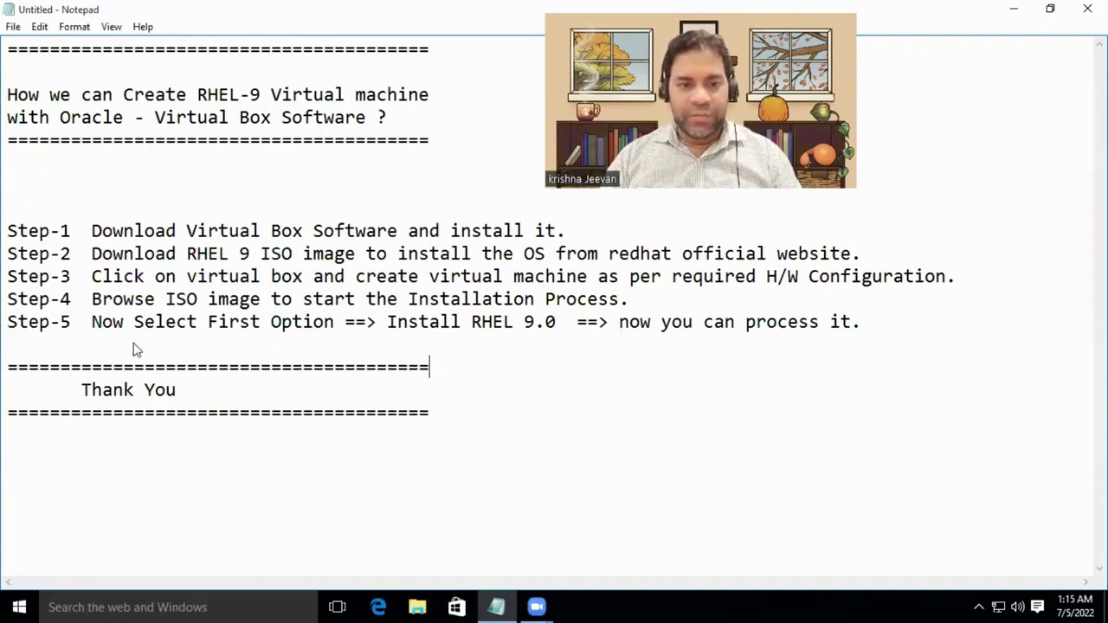
pyautogui.hotkey('alt', 'Tab')
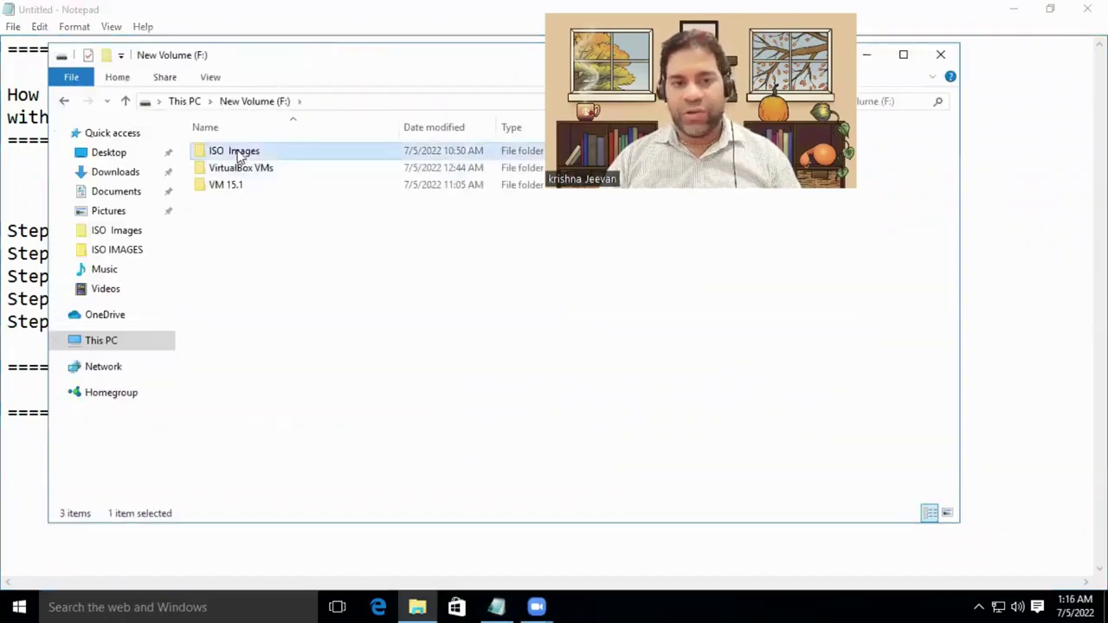
# Select the 7.99 GB rhel-baseos-9.0-x86_64-dvd image in ISO Images, then close Explorer.
pyautogui.doubleClick(234, 154)
pyautogui.click(257, 187)
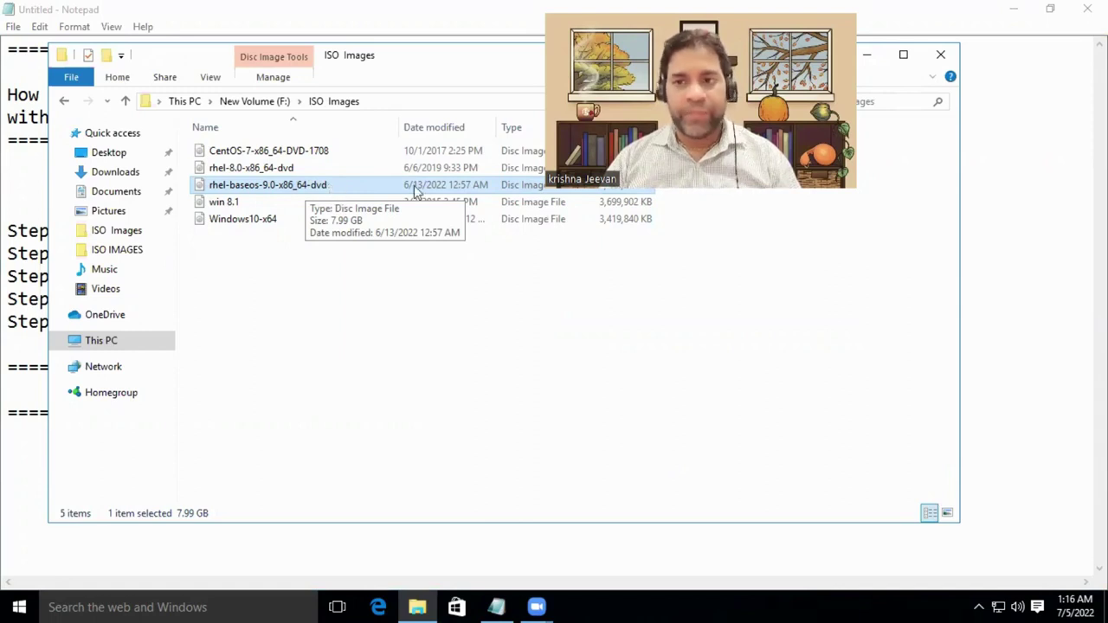
pyautogui.click(941, 54)
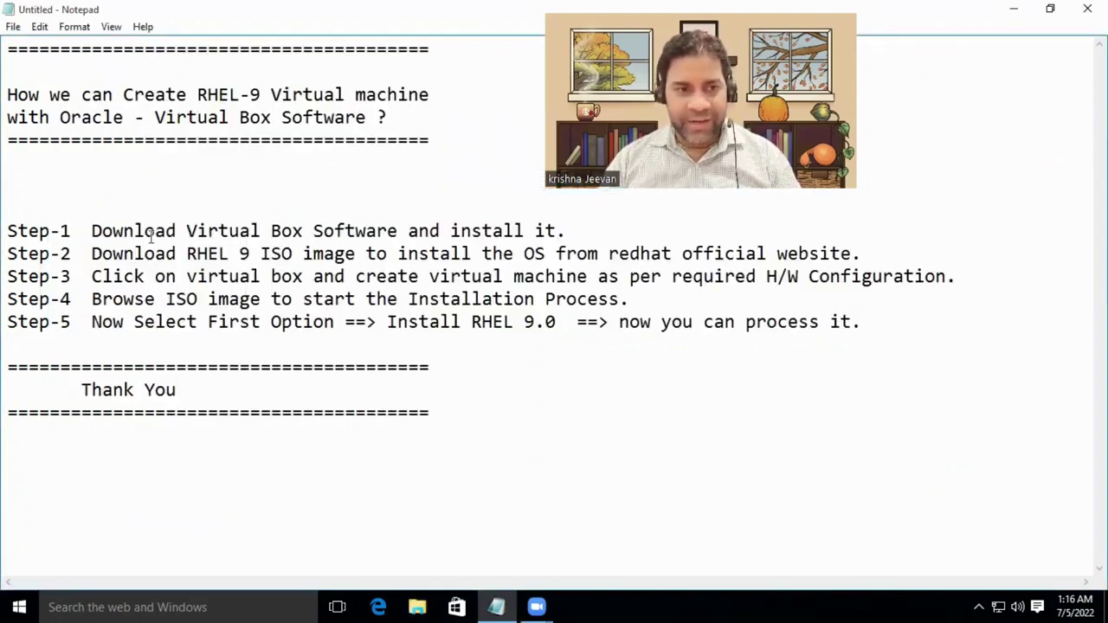
pyautogui.moveTo(91, 231); pyautogui.dragTo(304, 230)
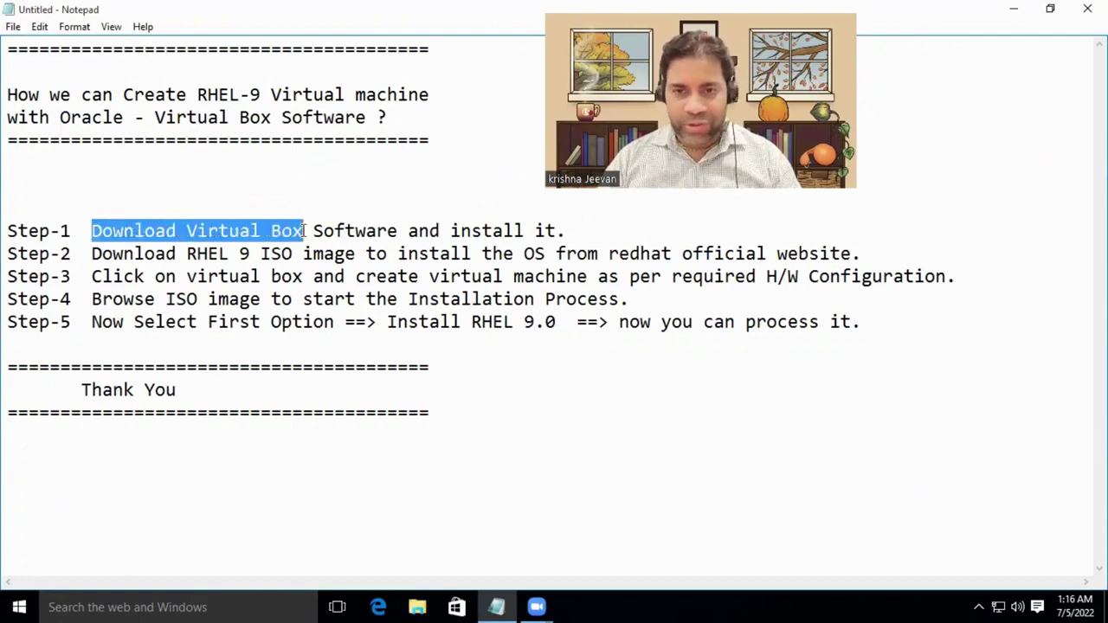
pyautogui.moveTo(387, 230); pyautogui.dragTo(545, 230)
pyautogui.moveTo(198, 254); pyautogui.dragTo(357, 257)
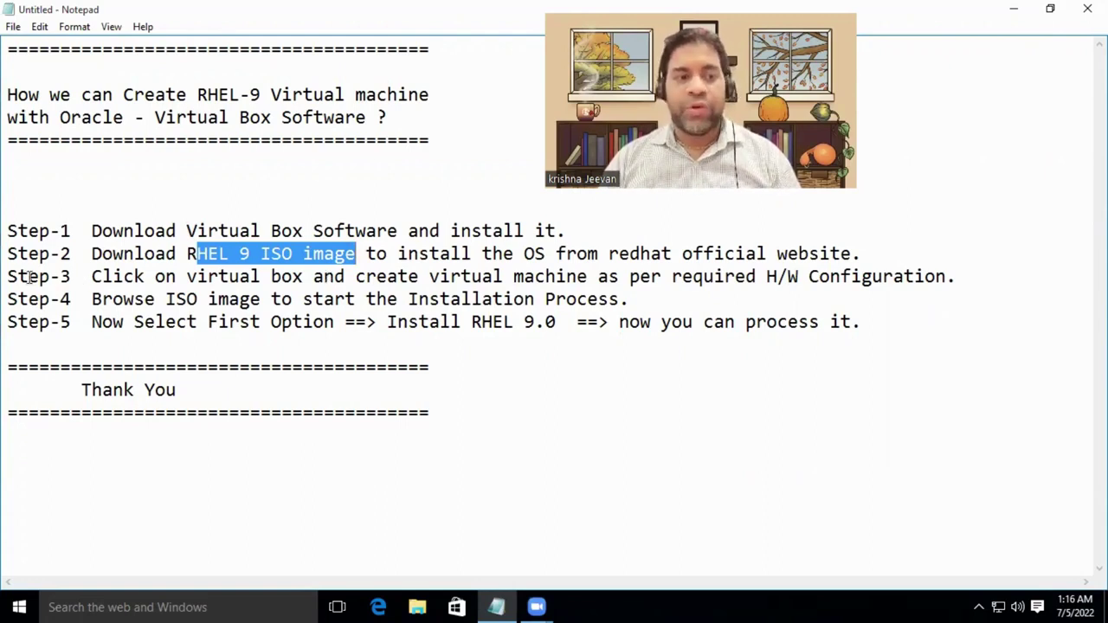
pyautogui.moveTo(9, 277); pyautogui.dragTo(84, 286)
pyautogui.moveTo(196, 278); pyautogui.dragTo(302, 277)
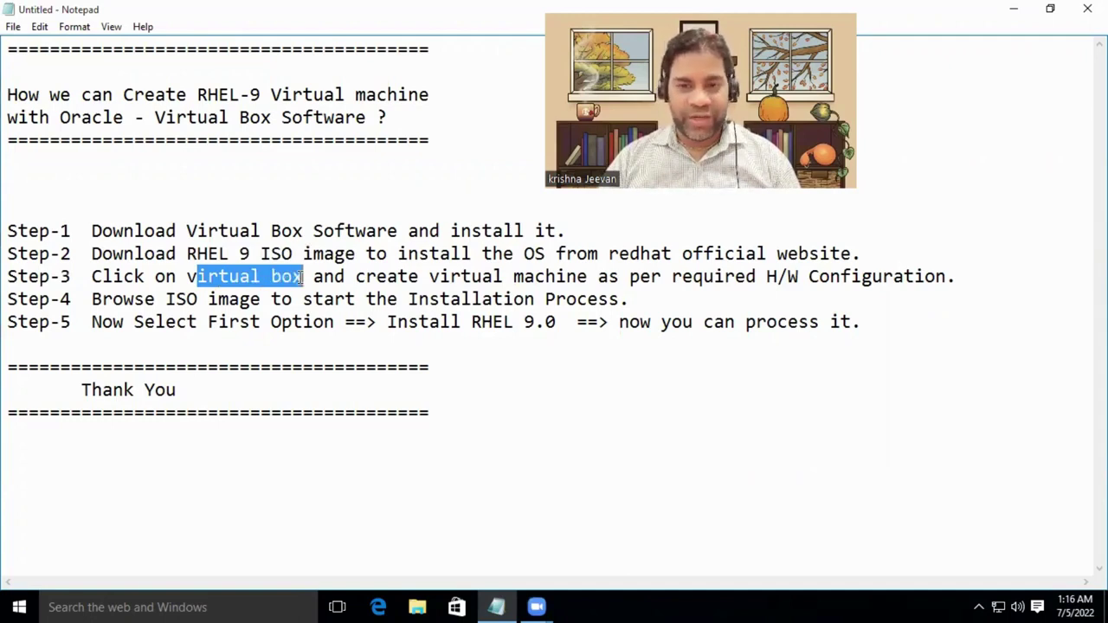
pyautogui.moveTo(386, 278); pyautogui.dragTo(588, 277)
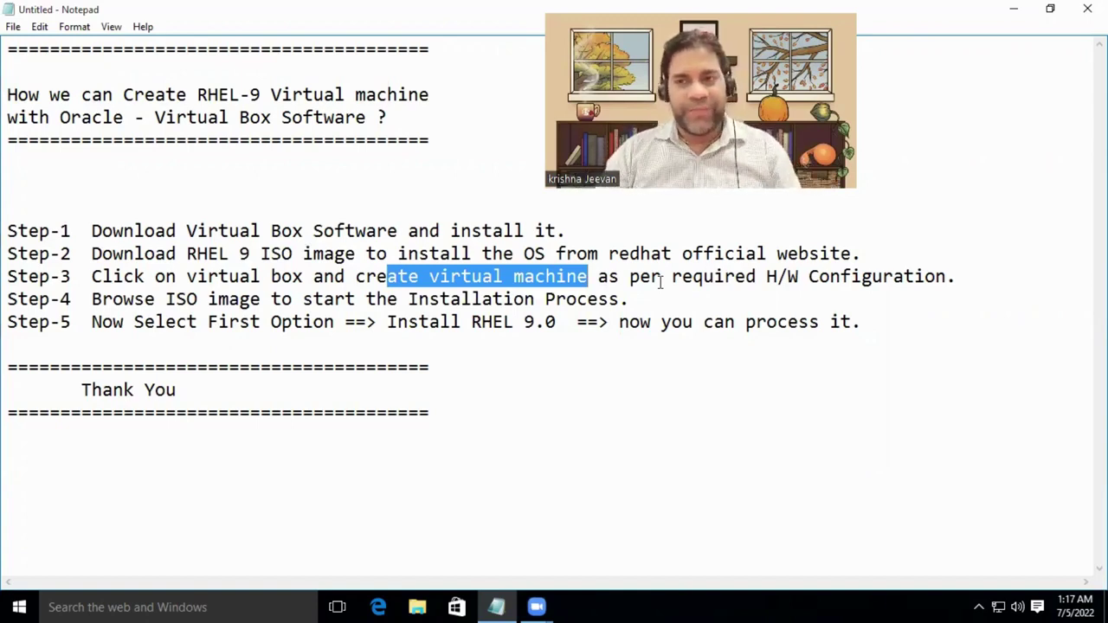
# Minimize Notepad and show This PC's Properties: Xeon E-2224G at 3.50 GHz with 64 GB RAM.
pyautogui.click(1015, 7)
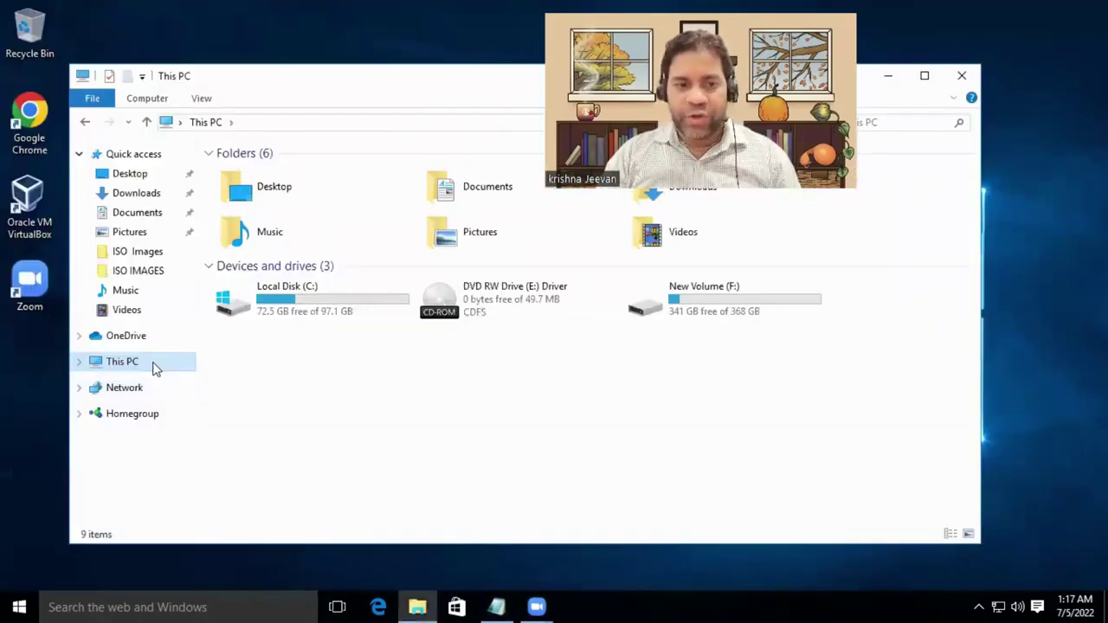
pyautogui.rightClick(156, 370)
pyautogui.click(222, 577)
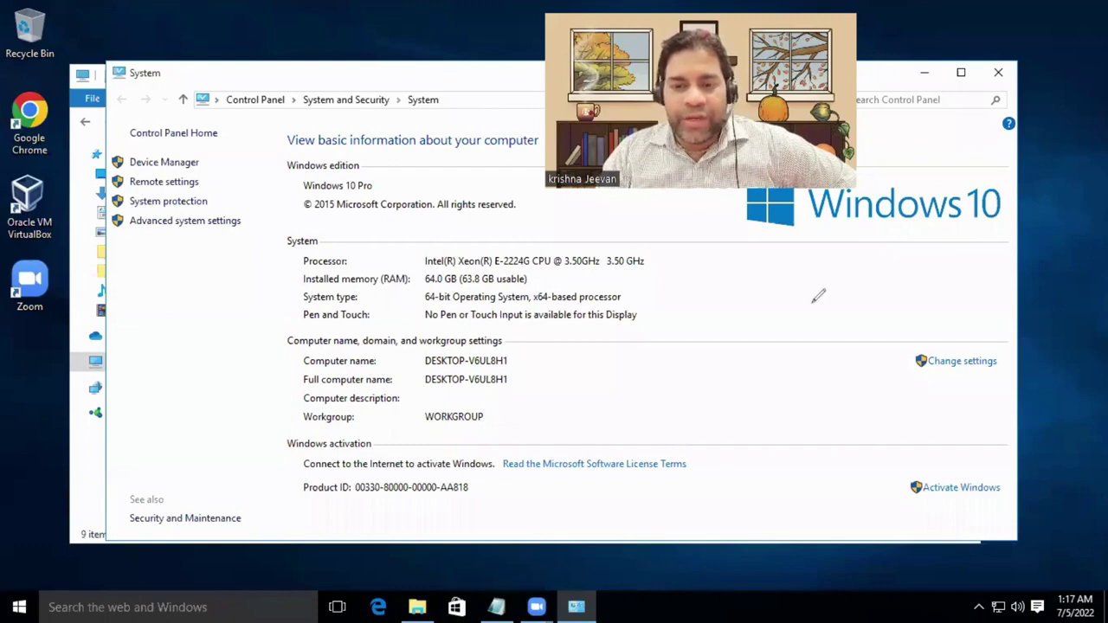
# Sketch explanatory notes over the system details, close the System page, and select New Volume (F:).
pyautogui.moveTo(817, 295); pyautogui.dragTo(795, 290)
pyautogui.moveTo(767, 394)
pyautogui.mouseDown()
pyautogui.moveTo(861, 414)
pyautogui.moveTo(775, 450)
pyautogui.moveTo(779, 434)
pyautogui.mouseUp()
pyautogui.moveTo(693, 360)
pyautogui.mouseDown()
pyautogui.moveTo(707, 243)
pyautogui.moveTo(753, 299)
pyautogui.moveTo(735, 264)
pyautogui.moveTo(807, 244)
pyautogui.mouseUp()
pyautogui.moveTo(831, 251)
pyautogui.mouseDown()
pyautogui.moveTo(807, 249)
pyautogui.moveTo(812, 280)
pyautogui.mouseUp()
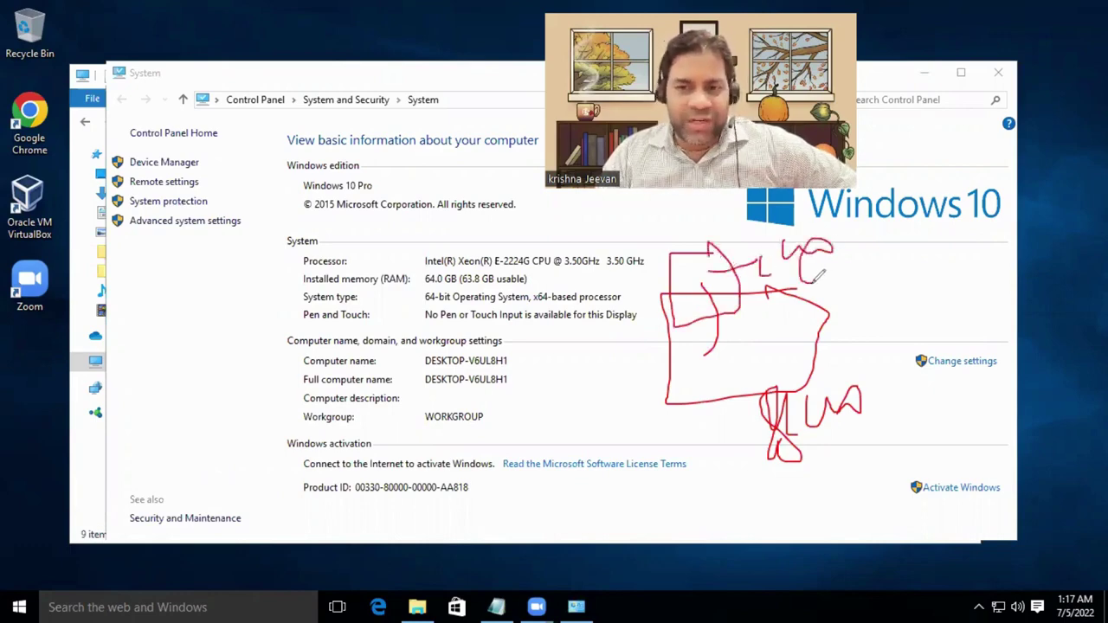
pyautogui.moveTo(703, 266)
pyautogui.mouseDown()
pyautogui.moveTo(714, 298)
pyautogui.moveTo(740, 273)
pyautogui.moveTo(736, 256)
pyautogui.mouseUp()
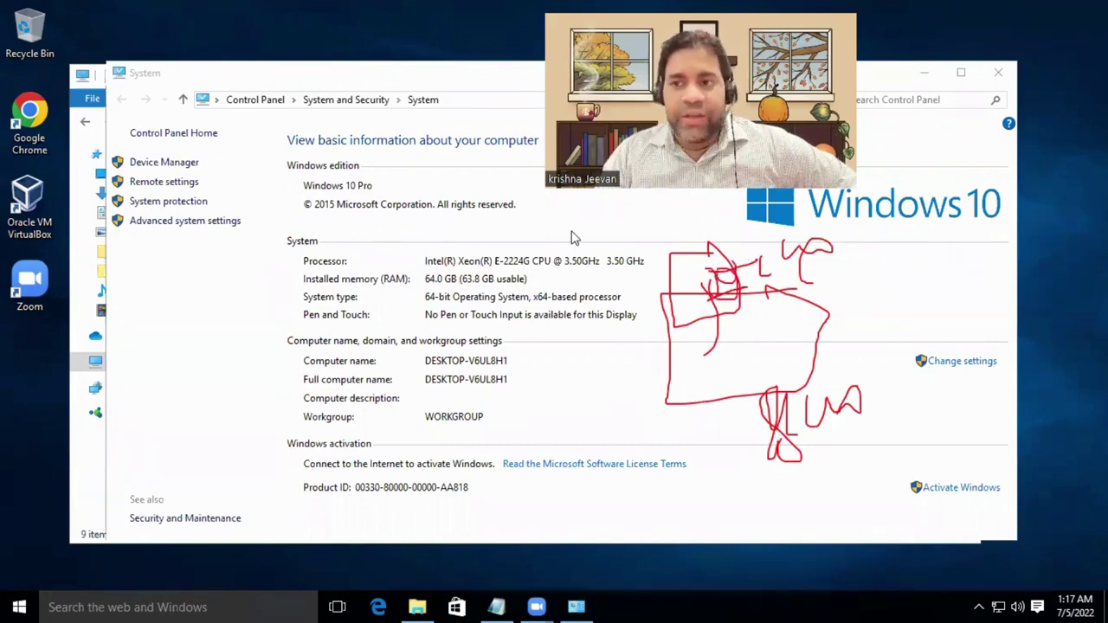
pyautogui.click(998, 72)
pyautogui.click(697, 301)
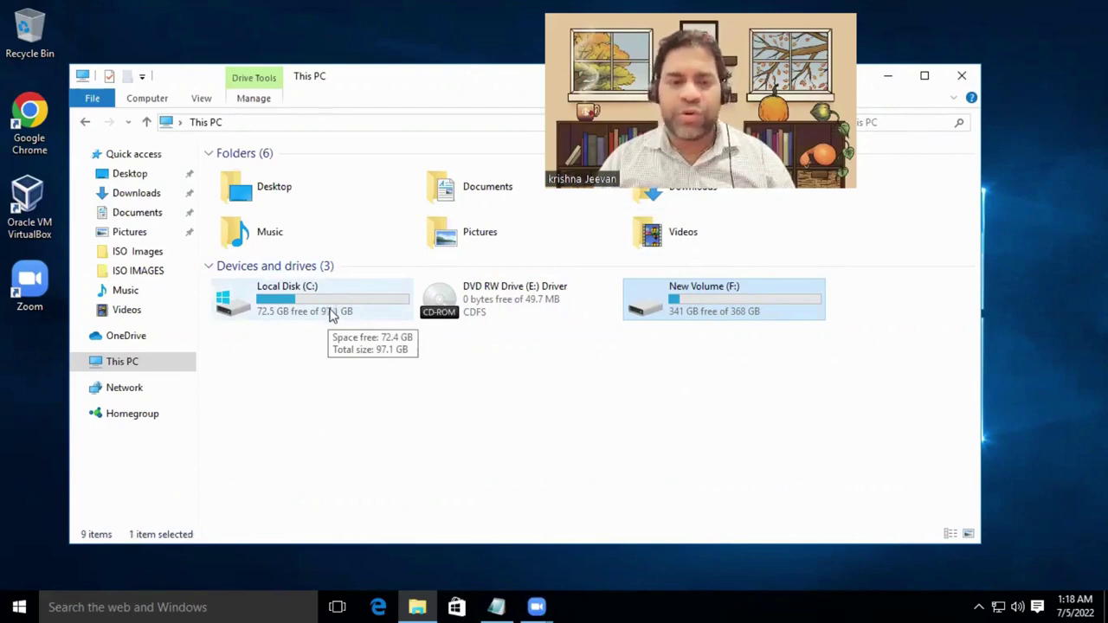
# Close This PC, launch VirtualBox Manager and enlarge it, then start a new virtual machine.
pyautogui.click(952, 75)
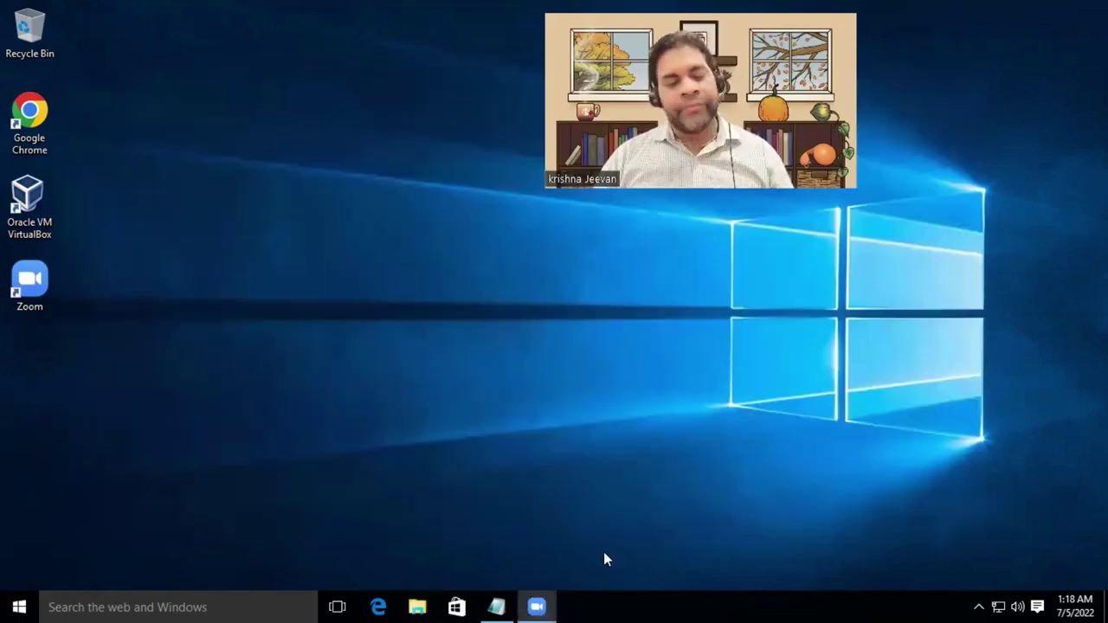
pyautogui.doubleClick(42, 219)
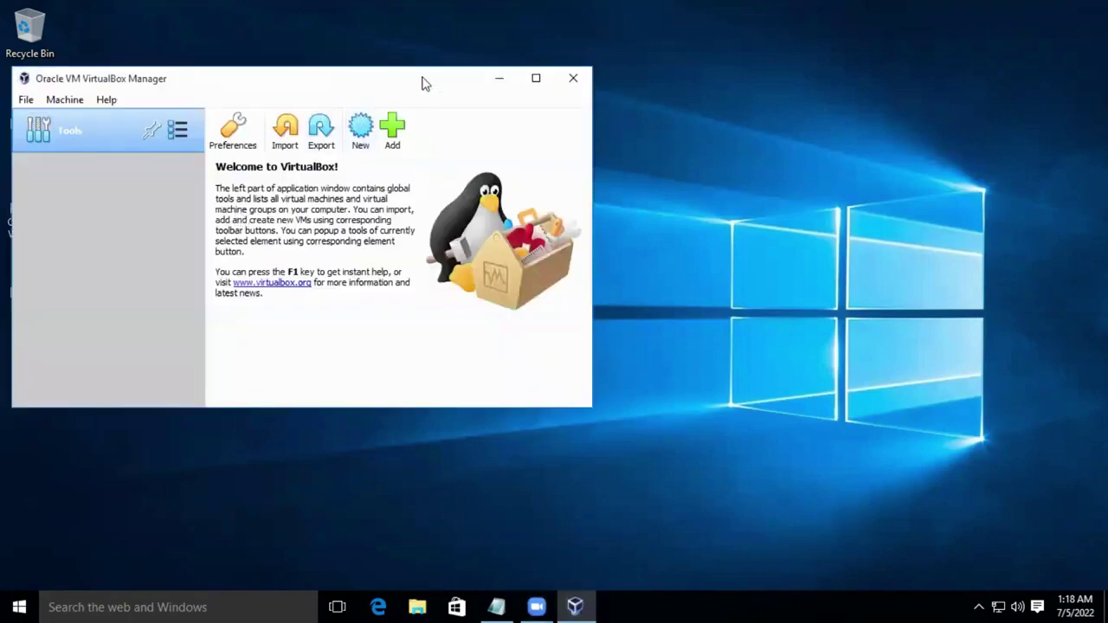
pyautogui.moveTo(398, 71); pyautogui.dragTo(555, 21)
pyautogui.moveTo(737, 391); pyautogui.dragTo(875, 496)
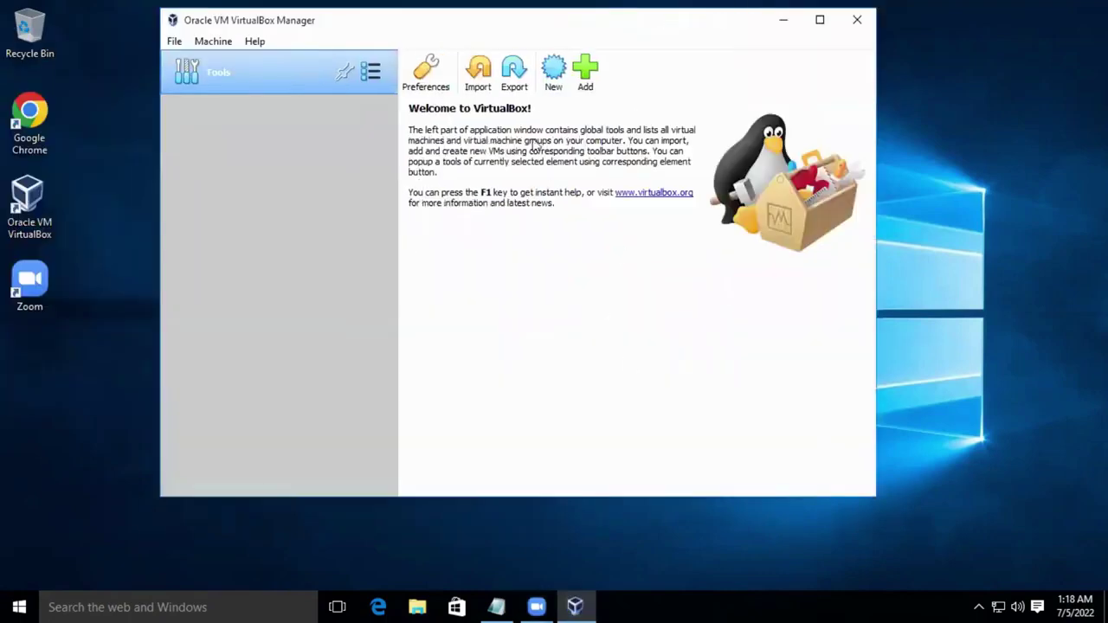
pyautogui.click(553, 76)
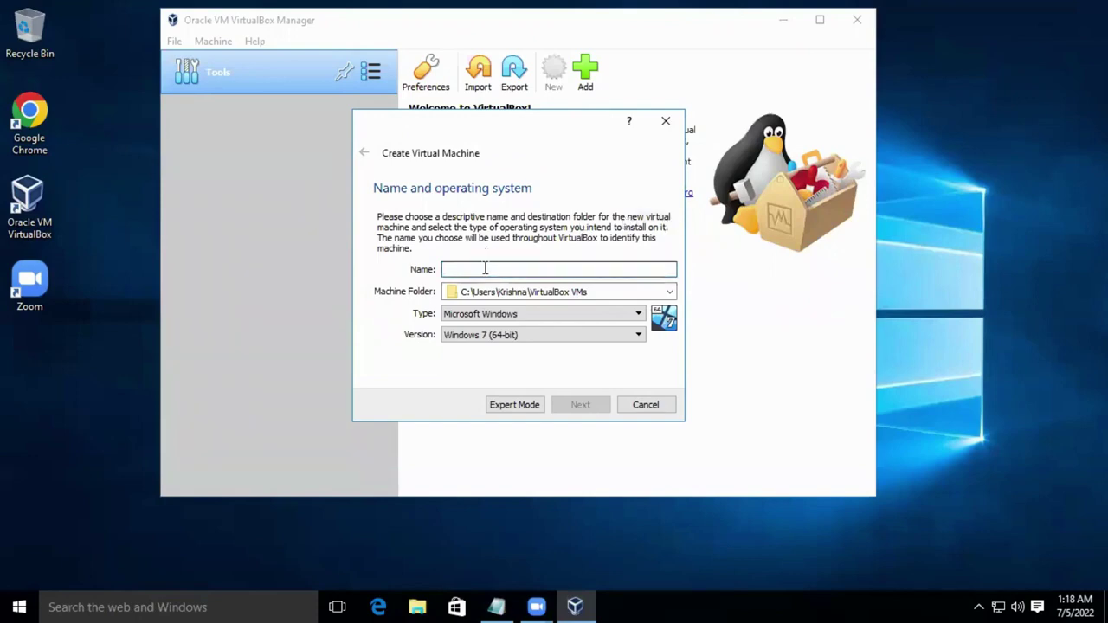
# Name the new virtual machine 'RHEl-9-MY-VM-1'.
pyautogui.write('r')
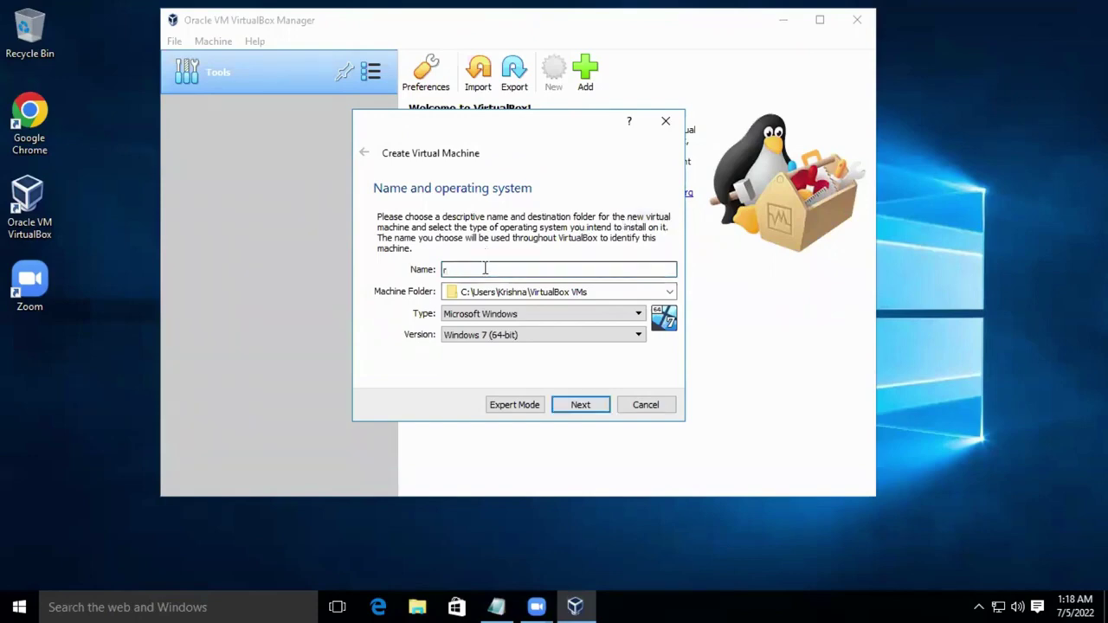
pyautogui.press('BackSpace')
pyautogui.write('RHEl-9')
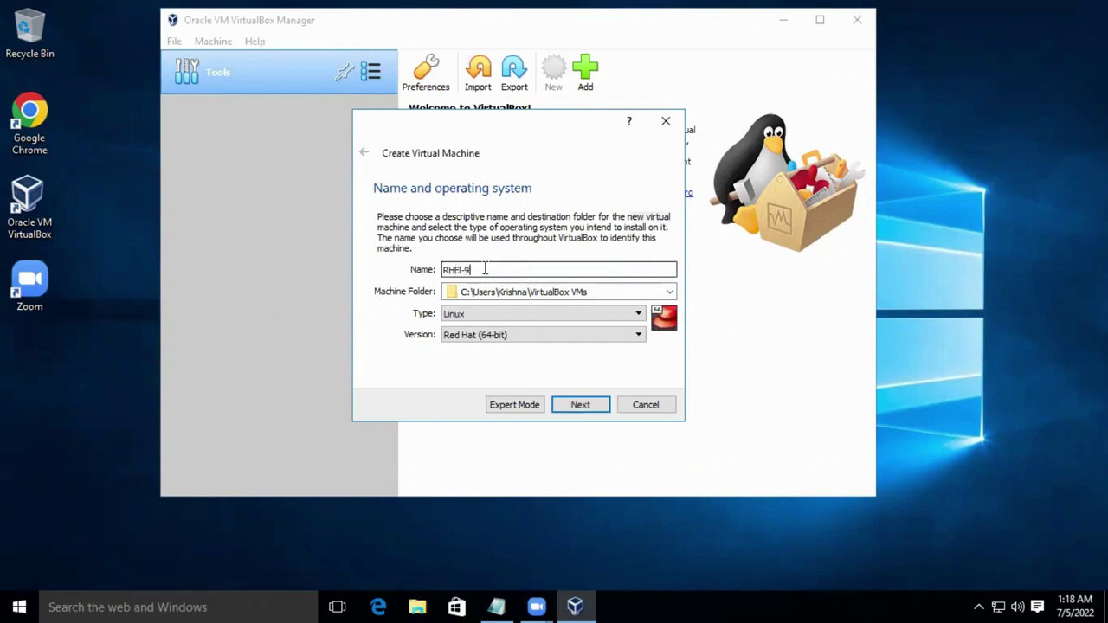
pyautogui.write('-My')
pyautogui.press('BackSpace')
pyautogui.write('Y_VM-1')
pyautogui.click(485, 269)
pyautogui.press('BackSpace')
pyautogui.write('-VM-1')
pyautogui.click(514, 266)
# Set the machine folder to F:\VirtualBox VMs and the type to Linux, Red Hat (64-bit).
pyautogui.click(514, 292)
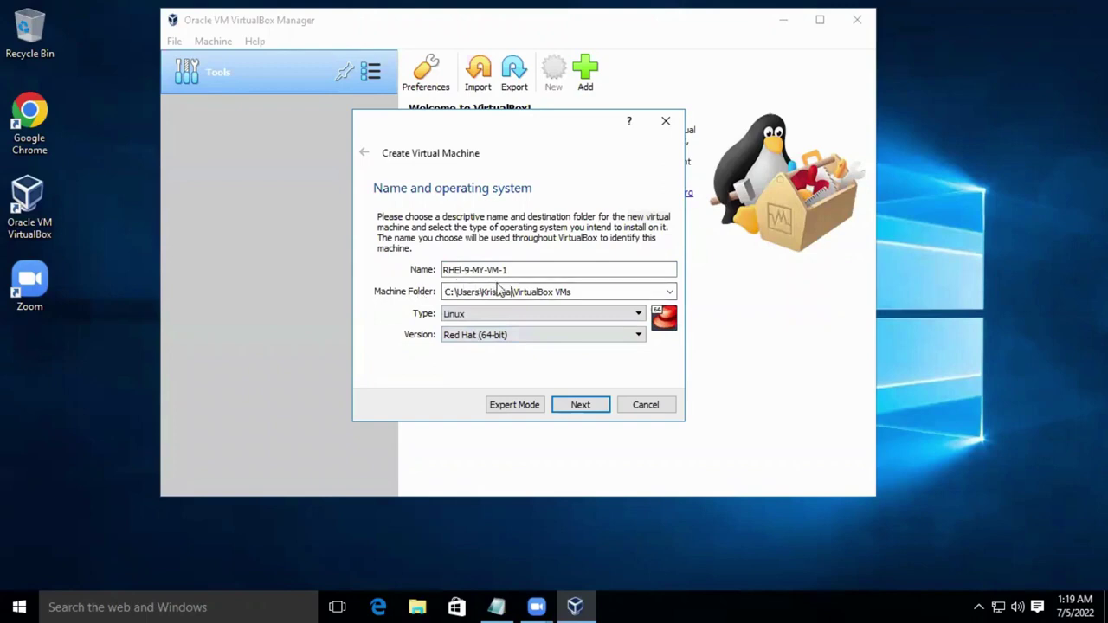
pyautogui.press('BackSpace')
pyautogui.press('BackSpace')
pyautogui.press('BackSpace')
pyautogui.press('BackSpace')
pyautogui.press('BackSpace')
pyautogui.press('BackSpace')
pyautogui.press('BackSpace')
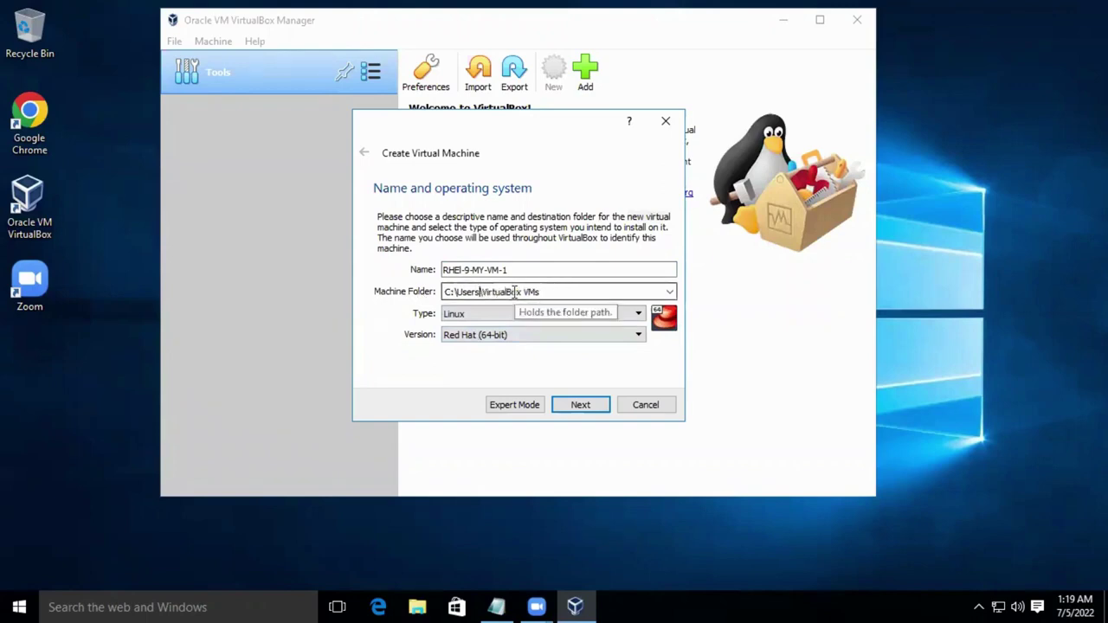
pyautogui.press('BackSpace')
pyautogui.press('BackSpace')
pyautogui.press('BackSpace')
pyautogui.press('BackSpace')
pyautogui.press('BackSpace')
pyautogui.press('BackSpace')
pyautogui.press('BackSpace')
pyautogui.press('BackSpace')
pyautogui.write('F:')
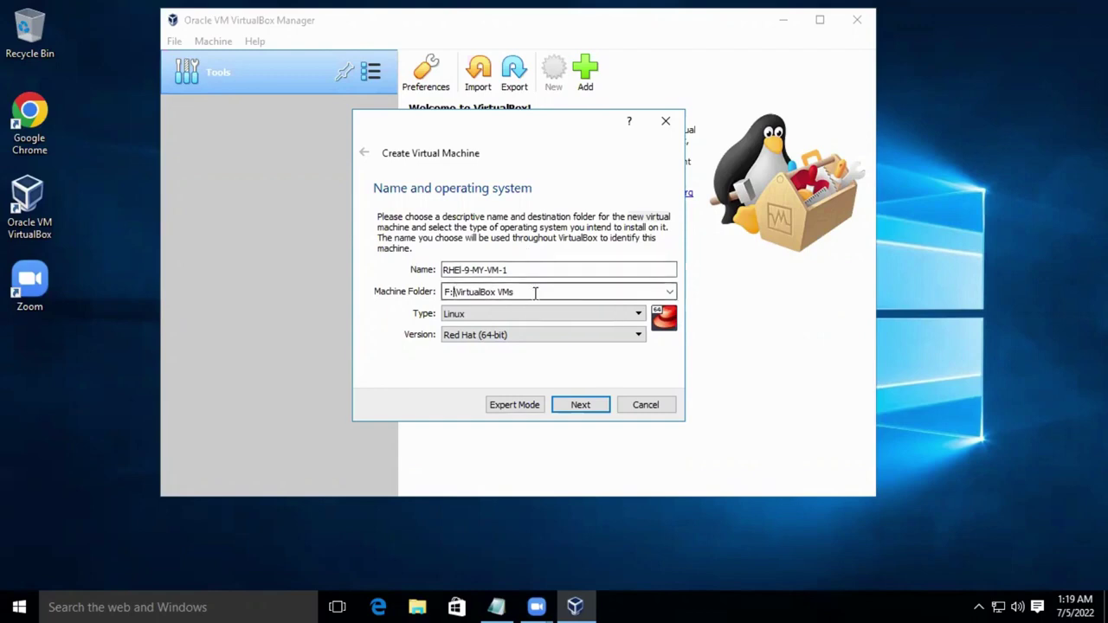
pyautogui.click(535, 291)
pyautogui.moveTo(453, 292); pyautogui.dragTo(516, 292)
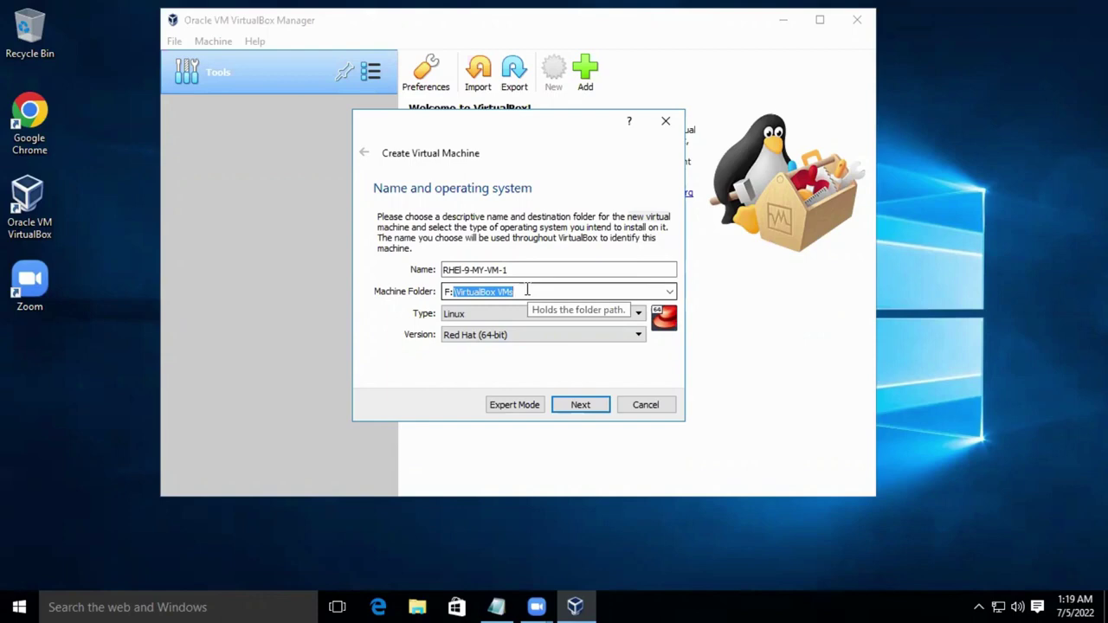
pyautogui.click(456, 321)
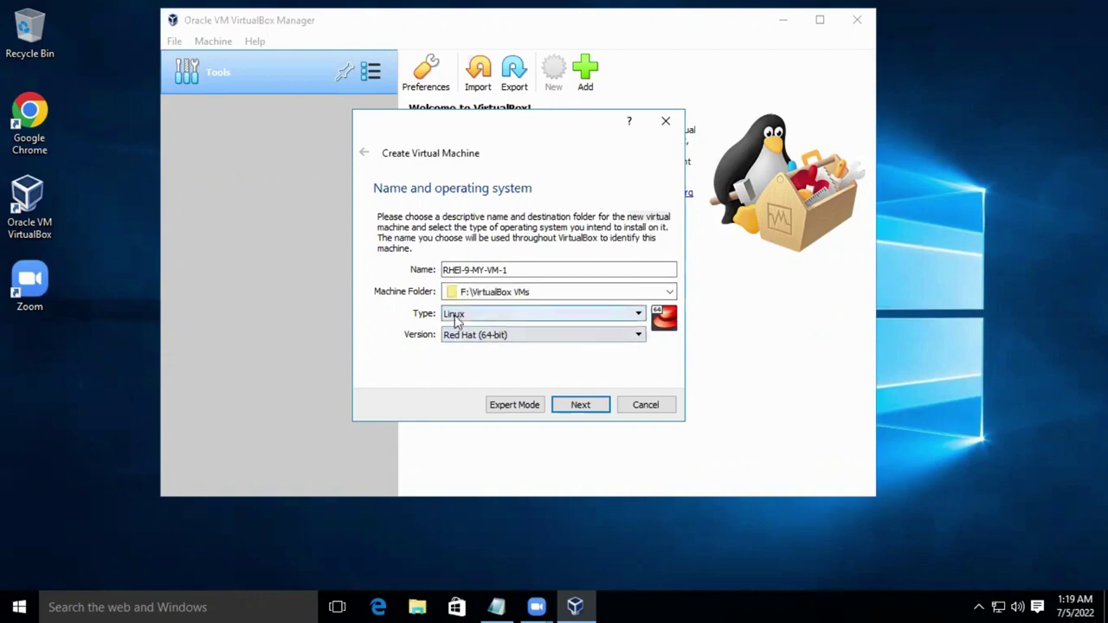
pyautogui.click(474, 341)
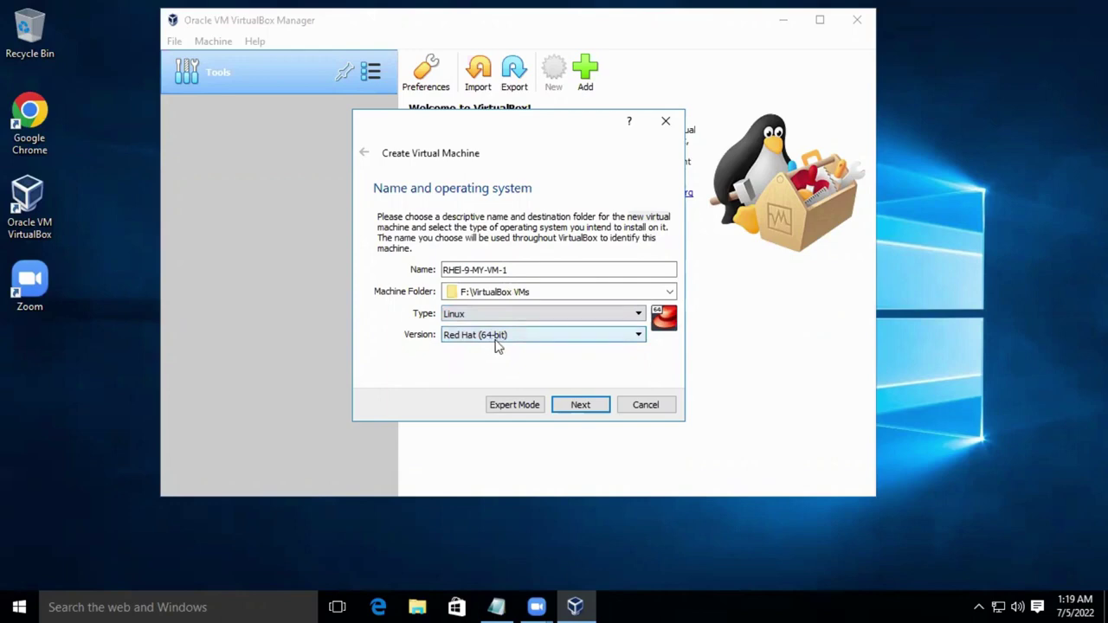
pyautogui.click(577, 409)
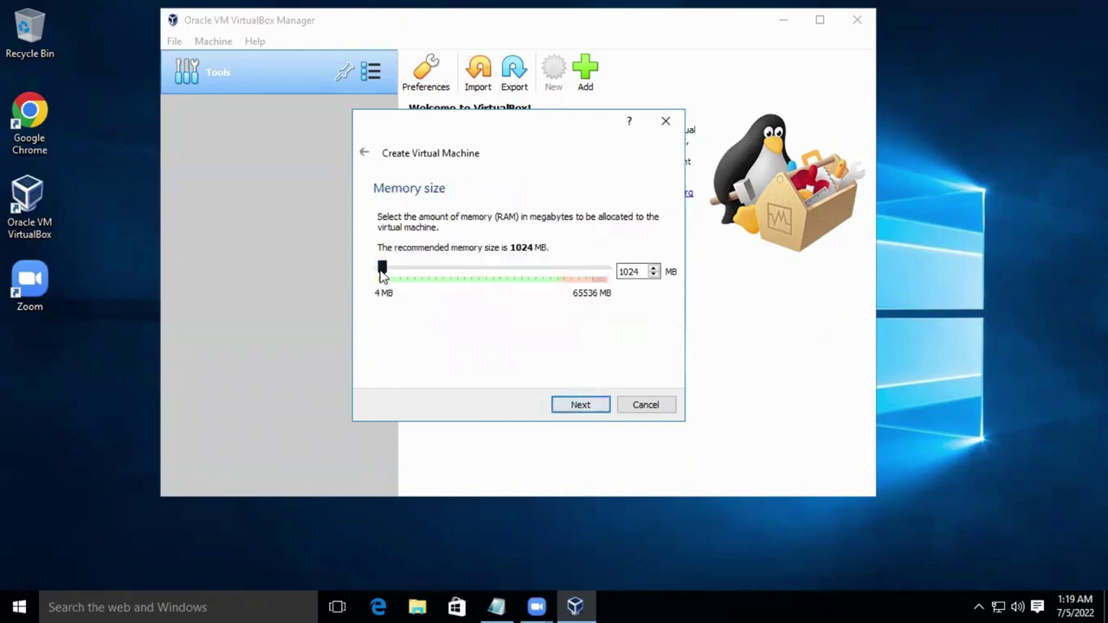
# Give the VM 2048 MB of memory and a new dynamically allocated VDI hard disk.
pyautogui.moveTo(382, 273); pyautogui.dragTo(388, 274)
pyautogui.doubleClick(631, 272)
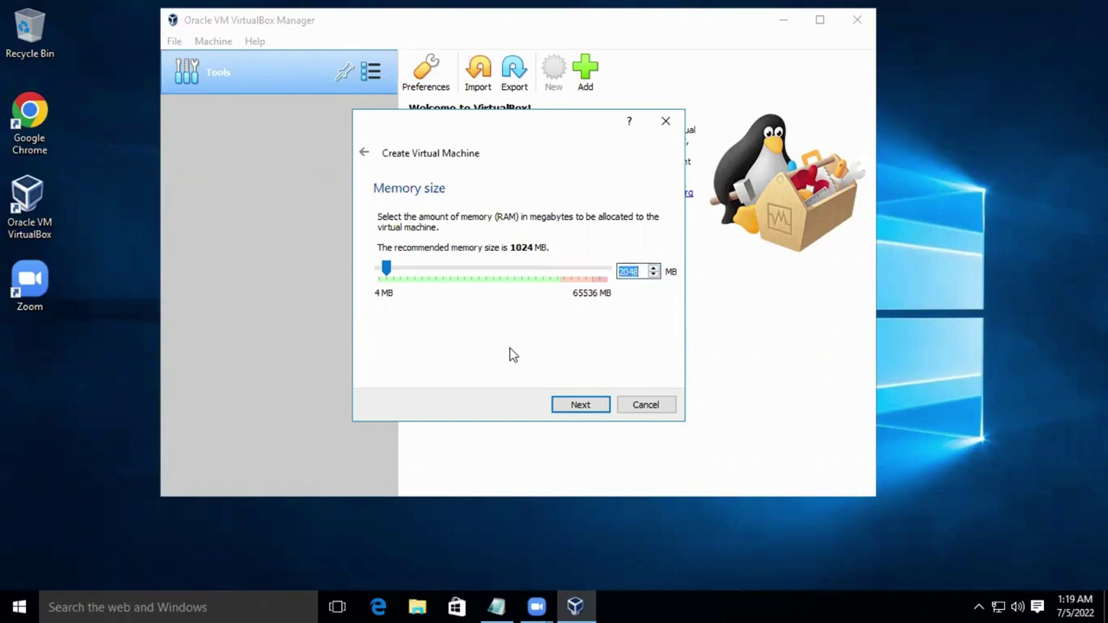
pyautogui.click(585, 405)
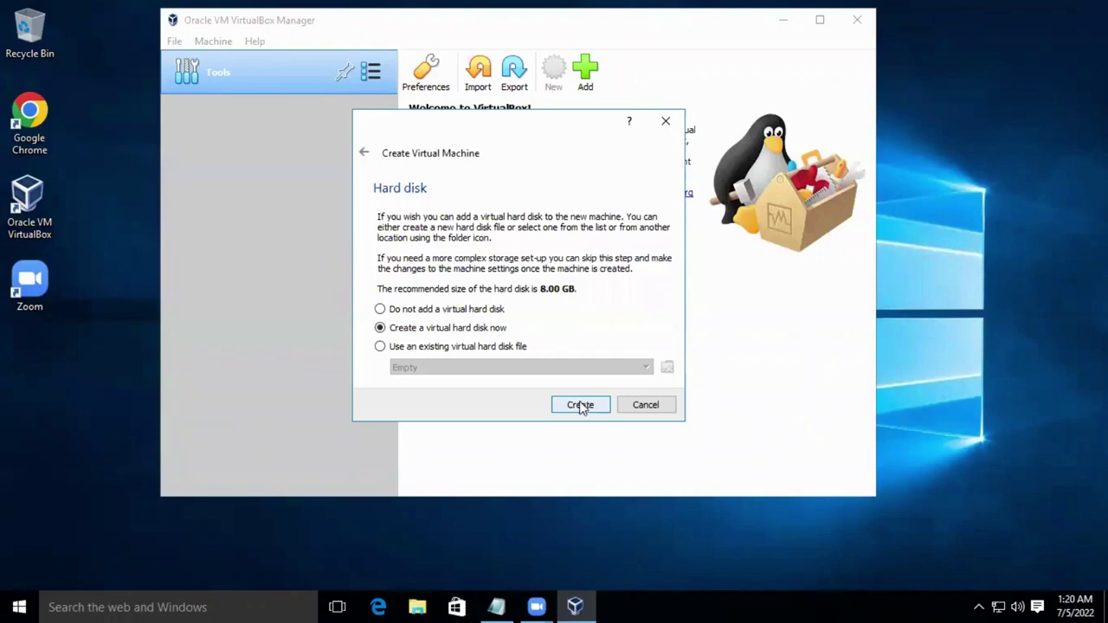
pyautogui.click(580, 405)
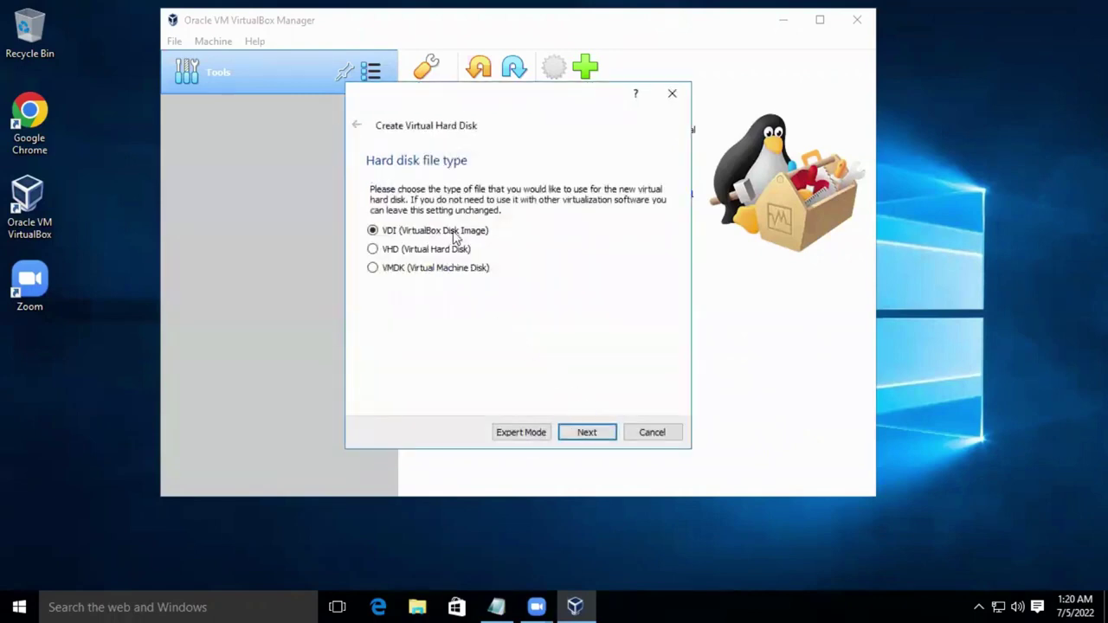
pyautogui.click(589, 439)
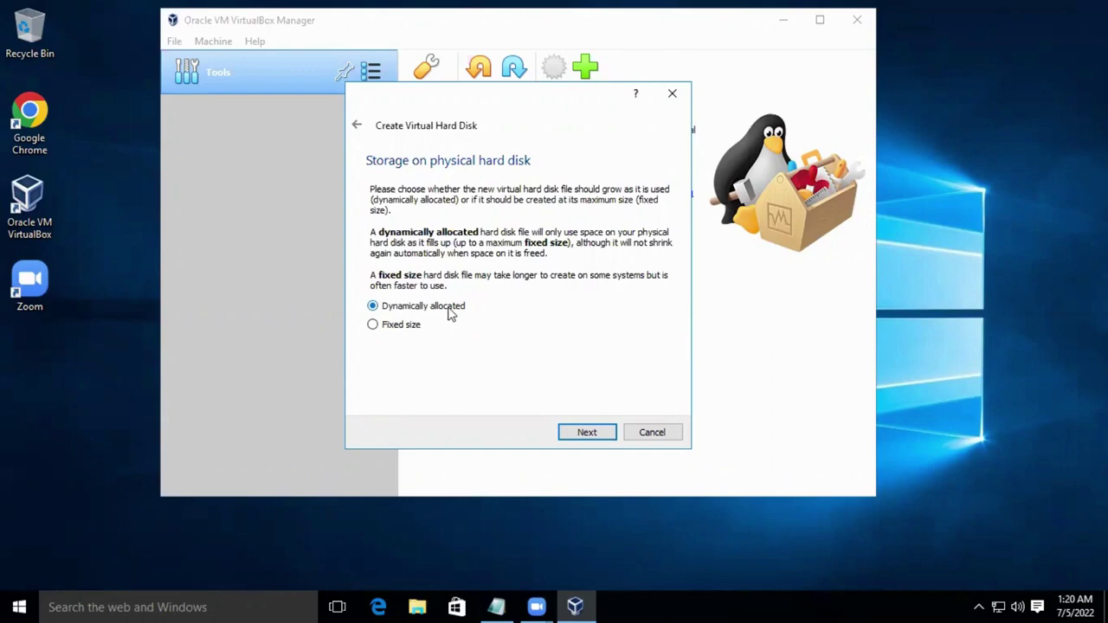
pyautogui.click(595, 435)
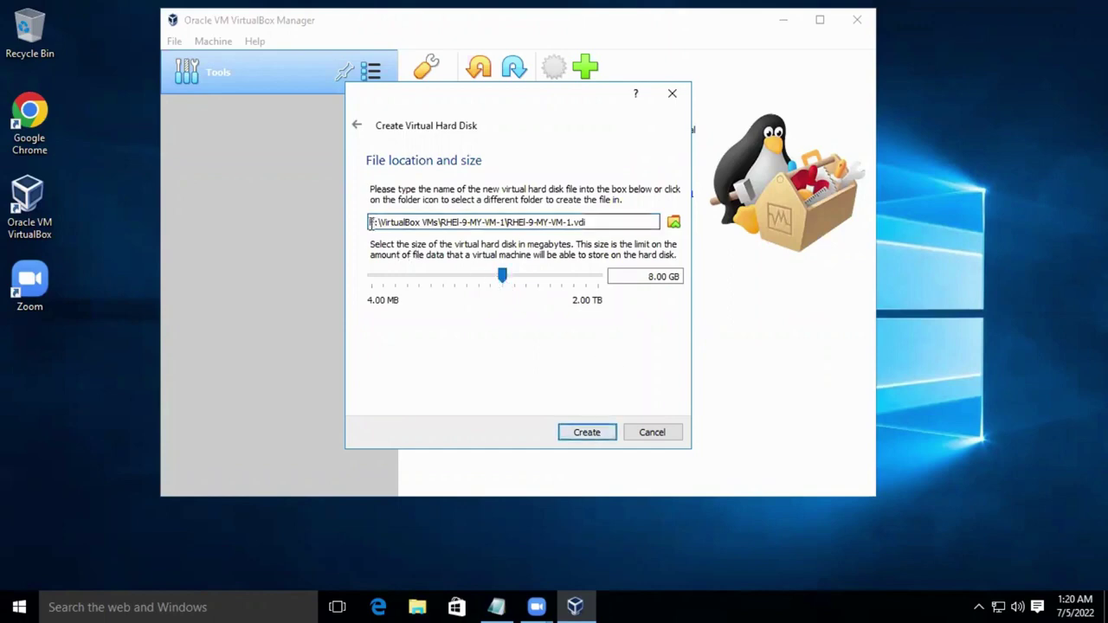
# Change the RHEl-9-MY-VM-1.vdi disk size from 8 GB to 25 GB and create the VM.
pyautogui.moveTo(370, 222); pyautogui.dragTo(591, 225)
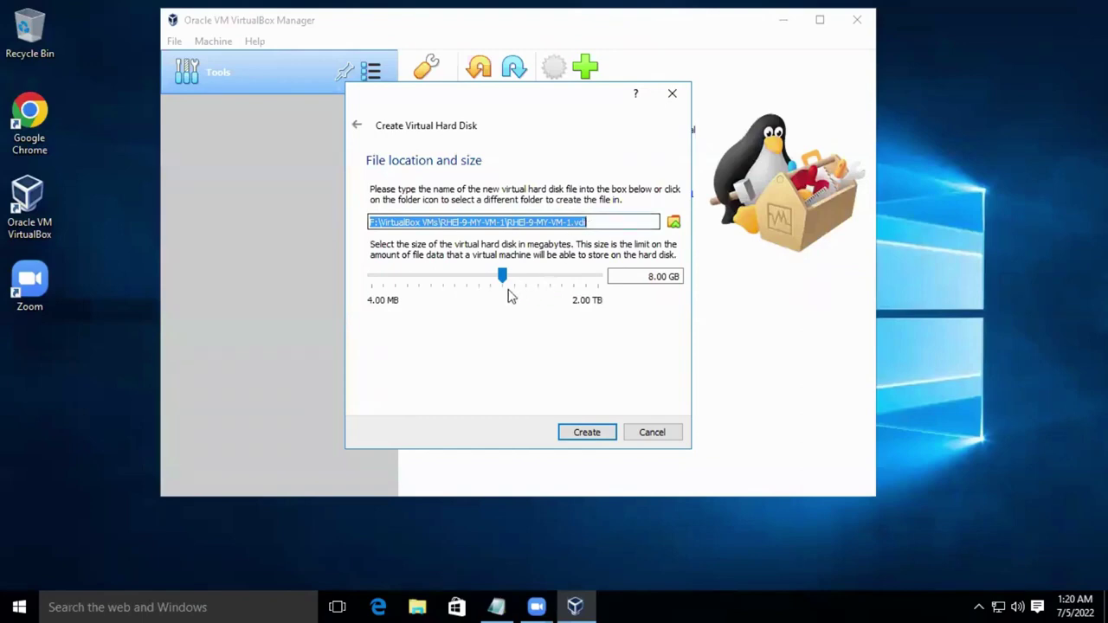
pyautogui.moveTo(509, 294)
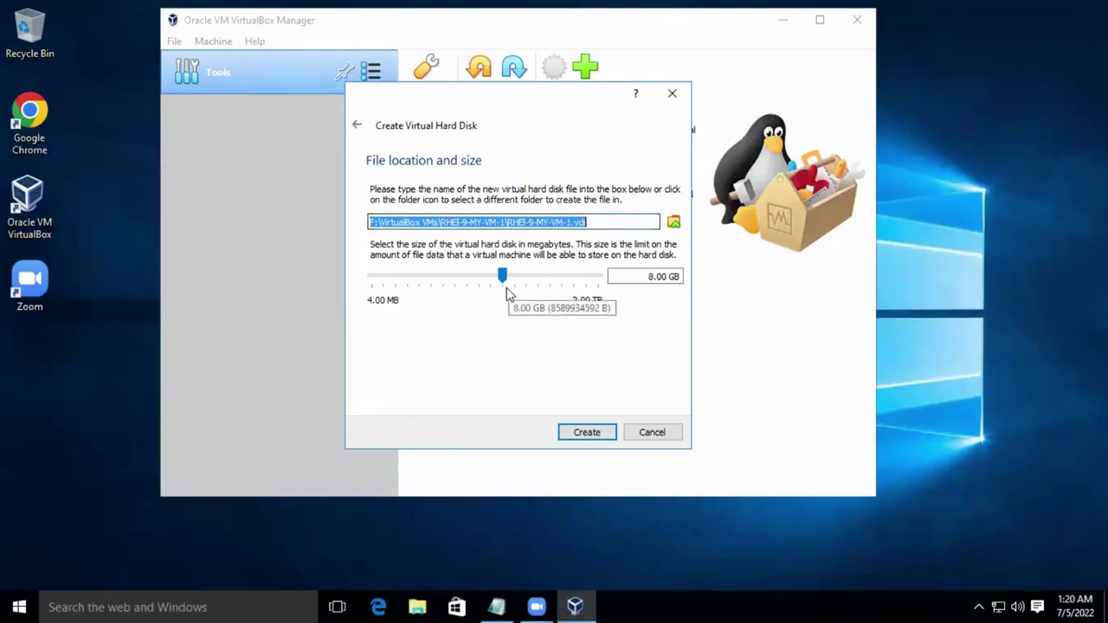
pyautogui.click(651, 276)
pyautogui.press('BackSpace')
pyautogui.write('25')
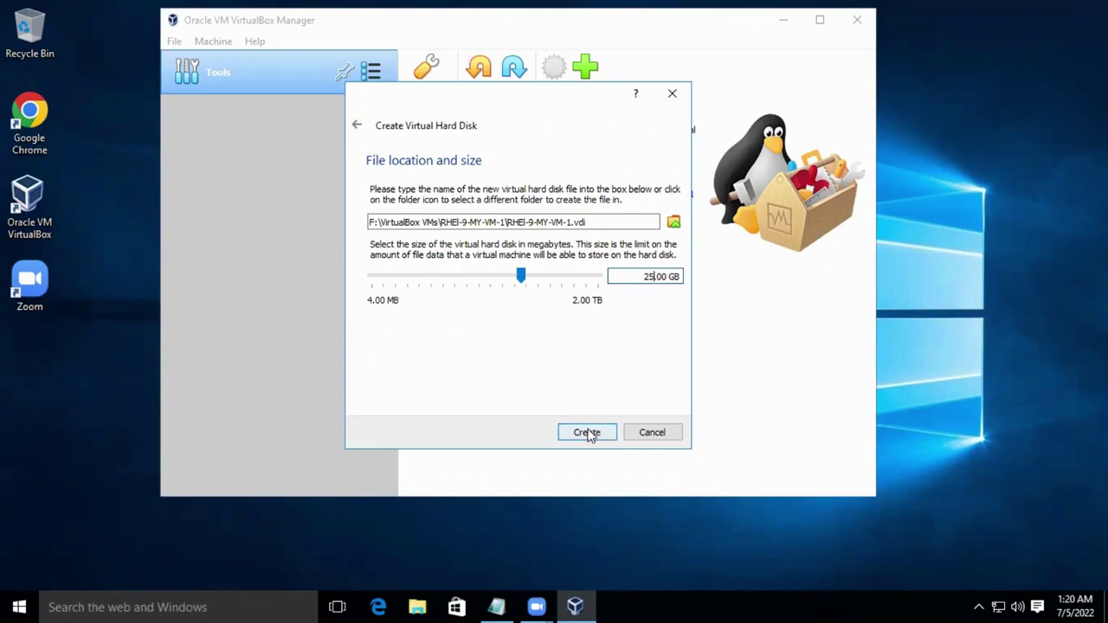
pyautogui.click(587, 433)
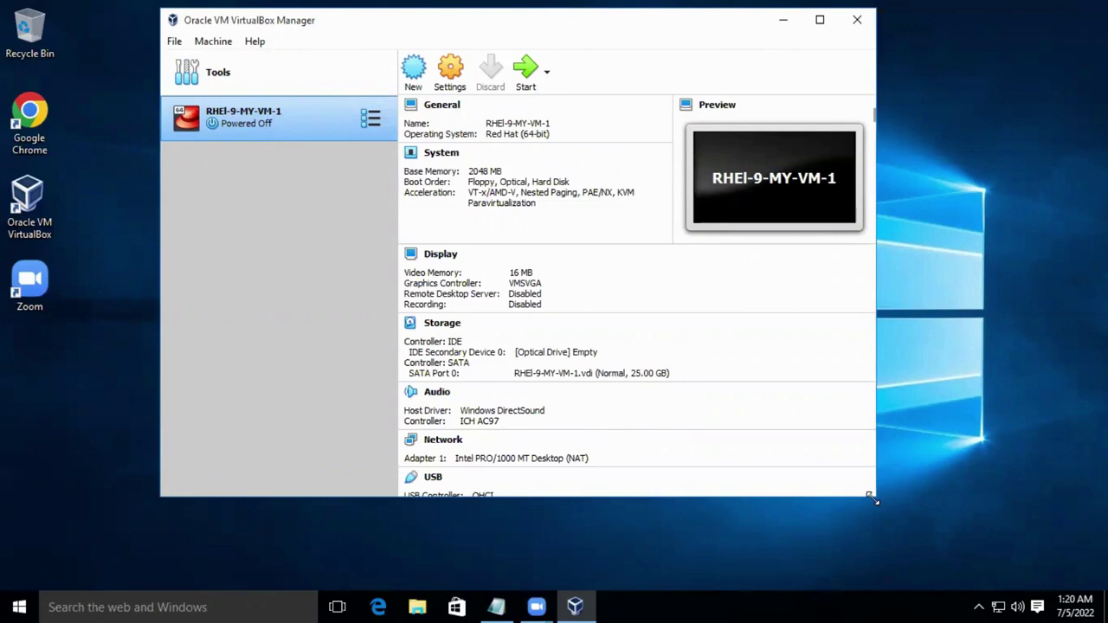
pyautogui.moveTo(871, 498); pyautogui.dragTo(989, 546)
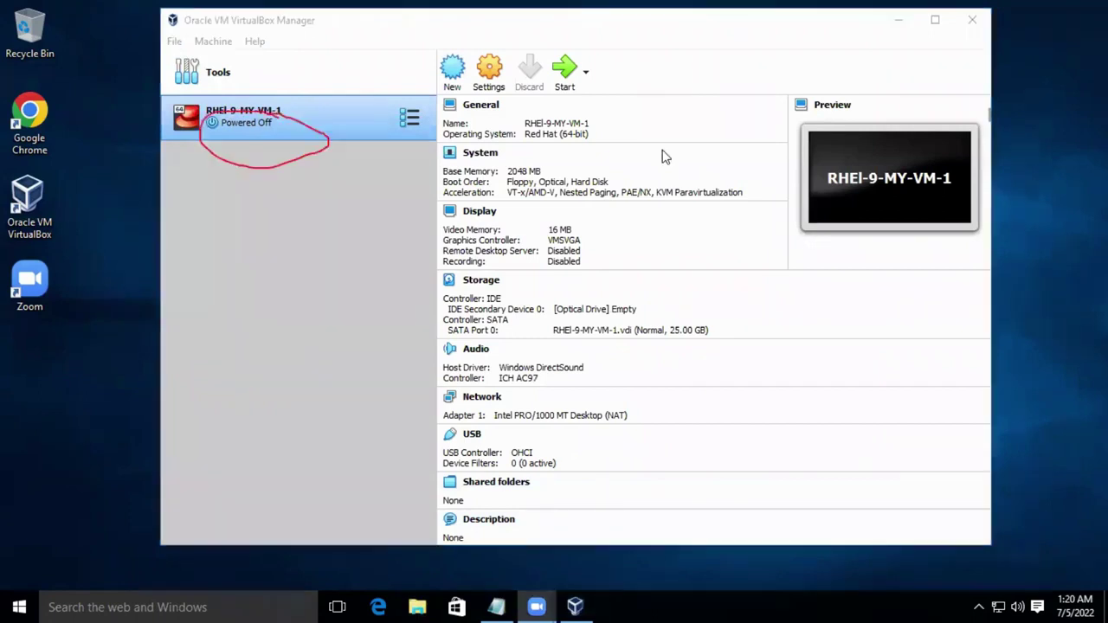
pyautogui.rightClick(261, 115)
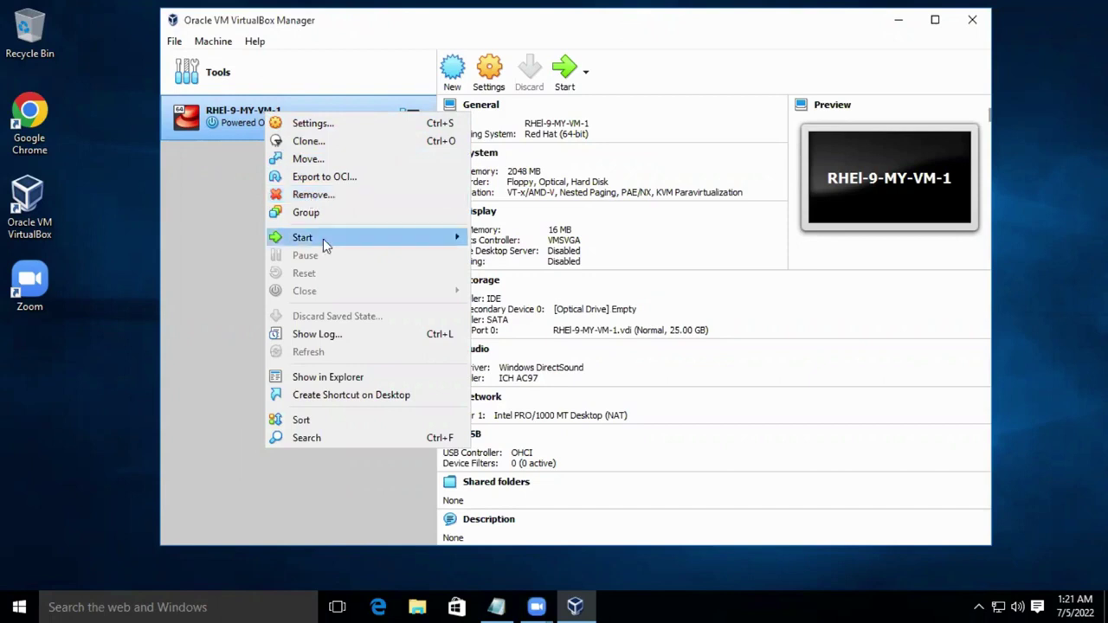
pyautogui.moveTo(323, 239)
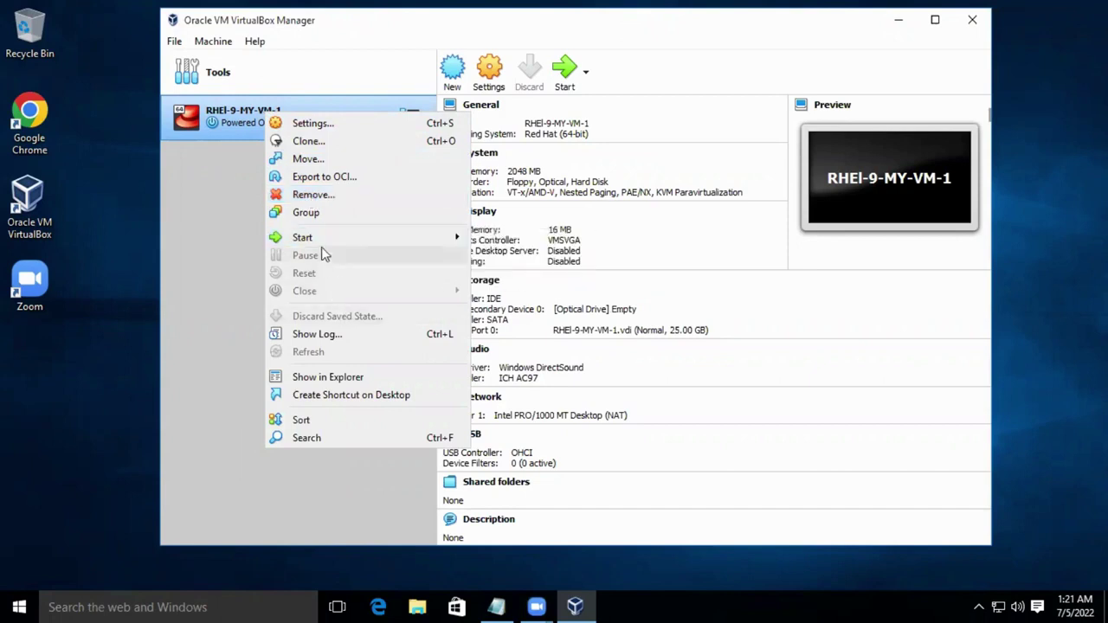
pyautogui.click(203, 227)
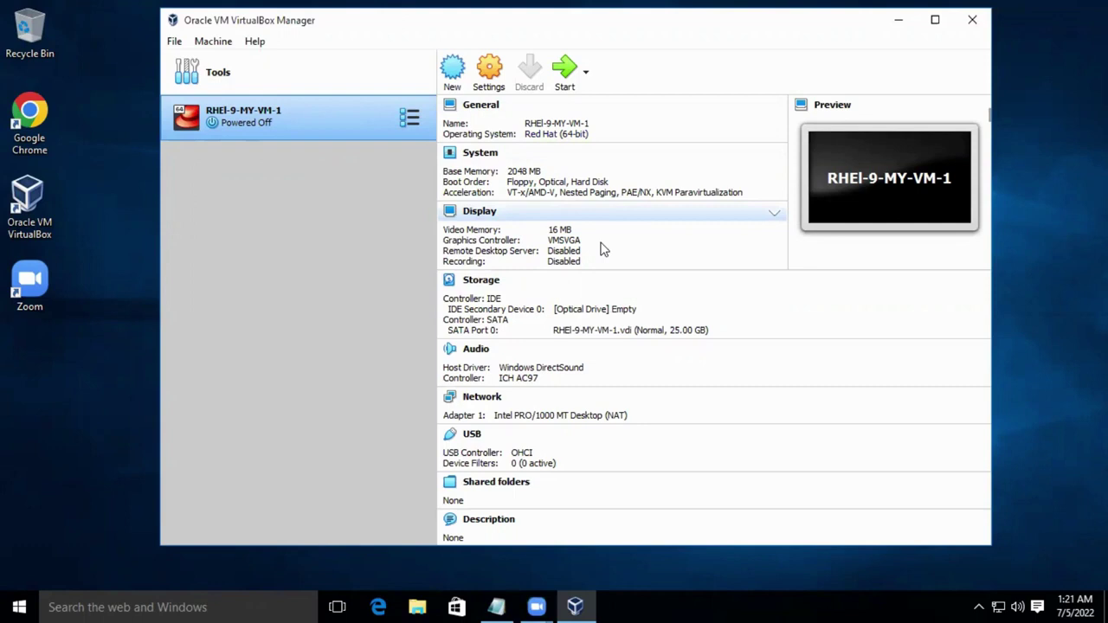
# In the VM's settings, check the network adapter, then select the empty IDE optical drive under Storage.
pyautogui.click(490, 83)
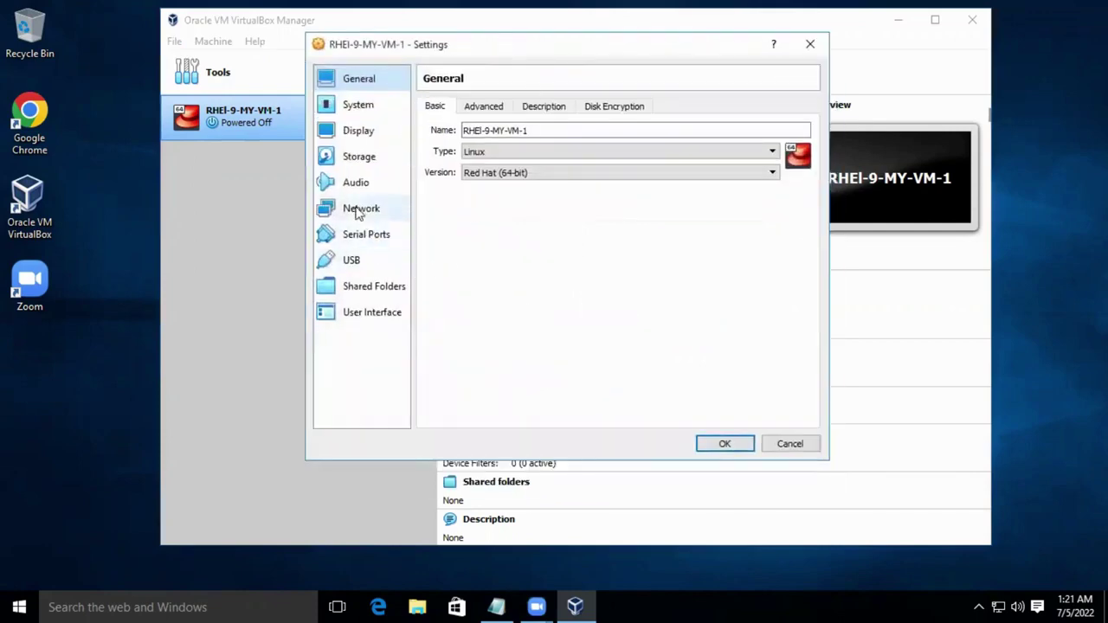
pyautogui.click(354, 213)
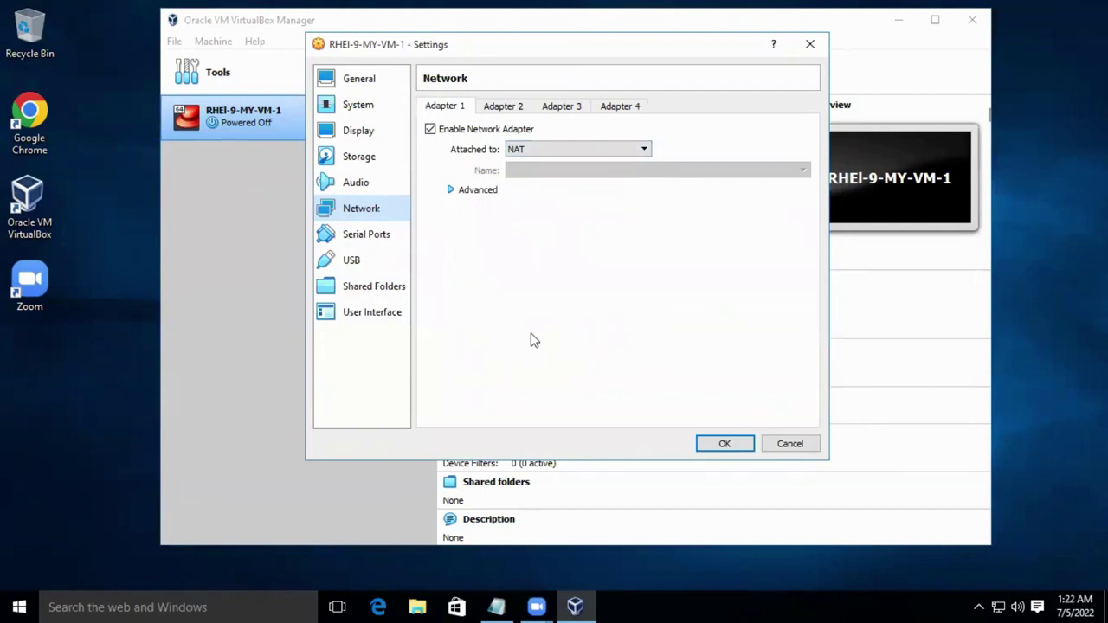
pyautogui.click(361, 165)
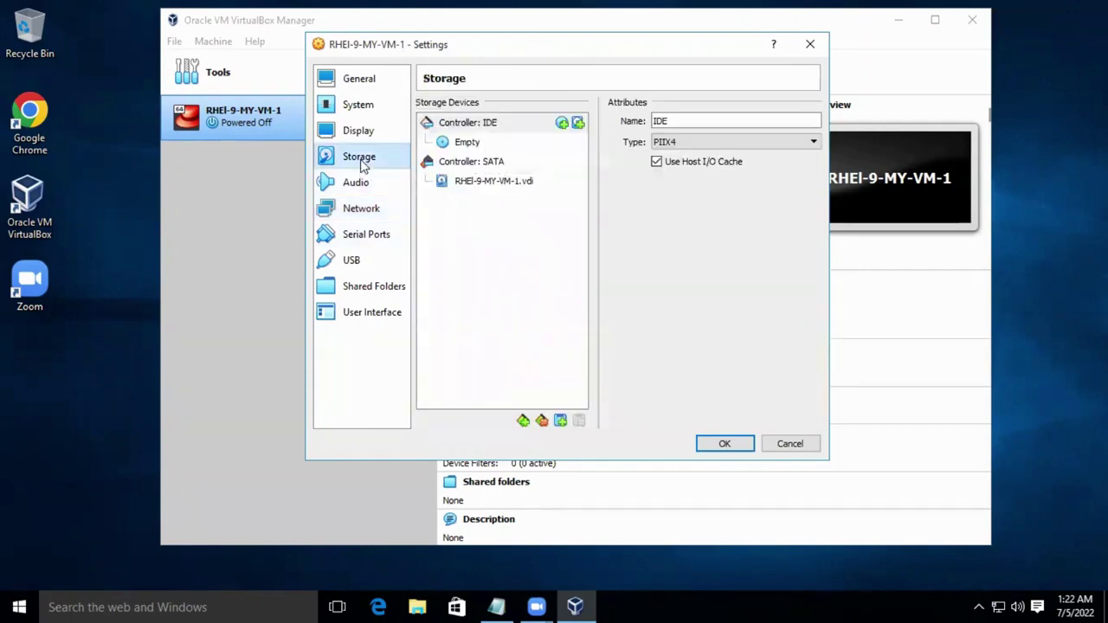
pyautogui.click(498, 124)
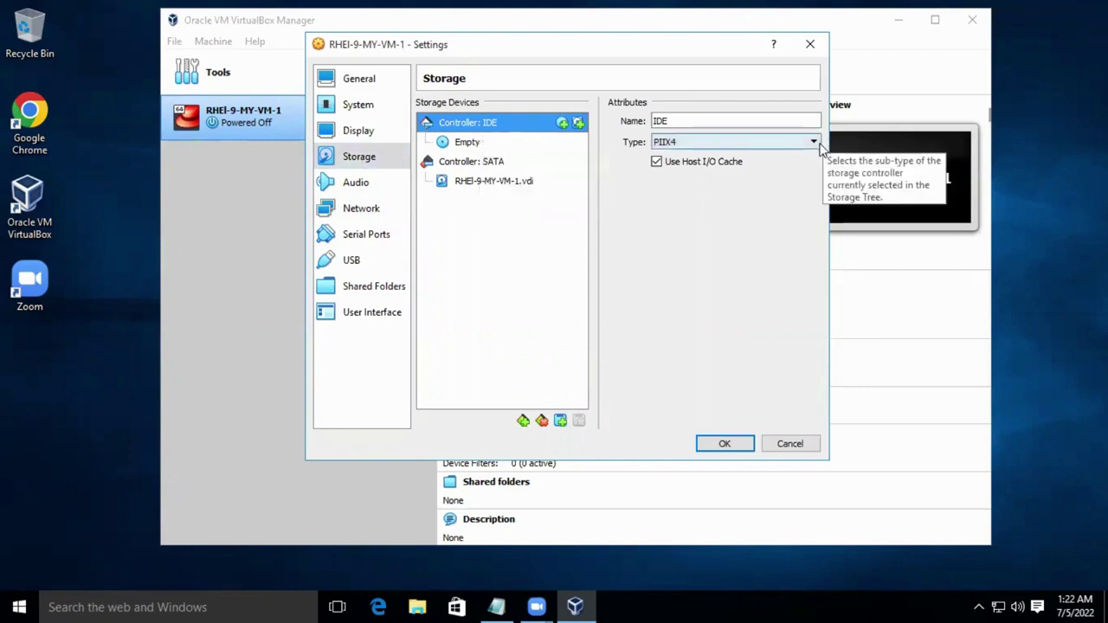
pyautogui.click(468, 145)
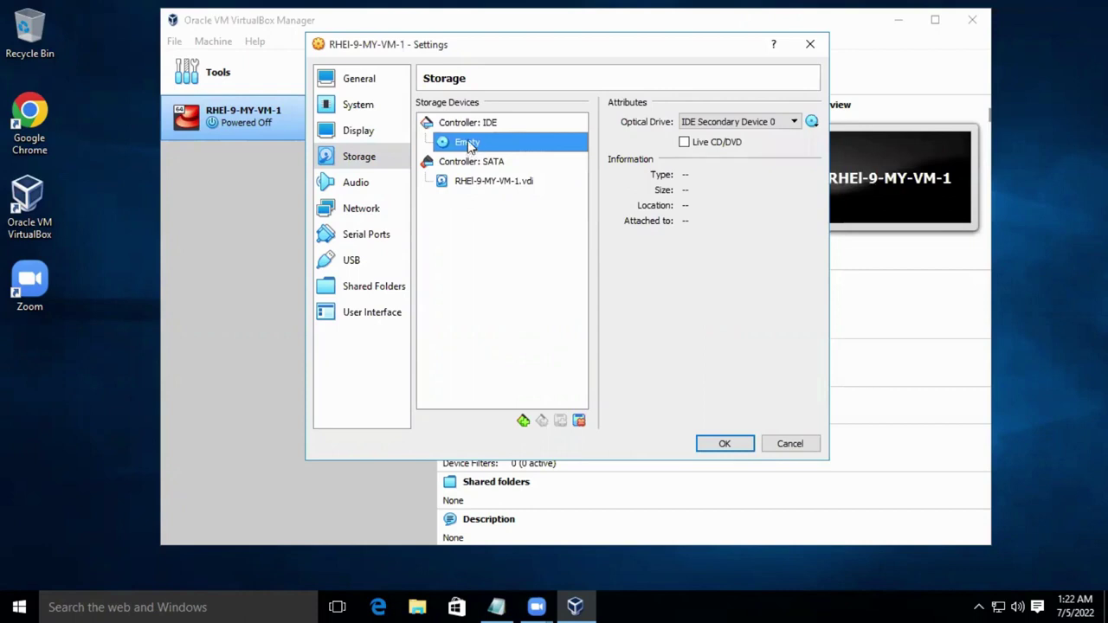
# Load rhel-baseos-9.0-x86_64-dvd.iso into the optical drive and save the settings.
pyautogui.click(812, 122)
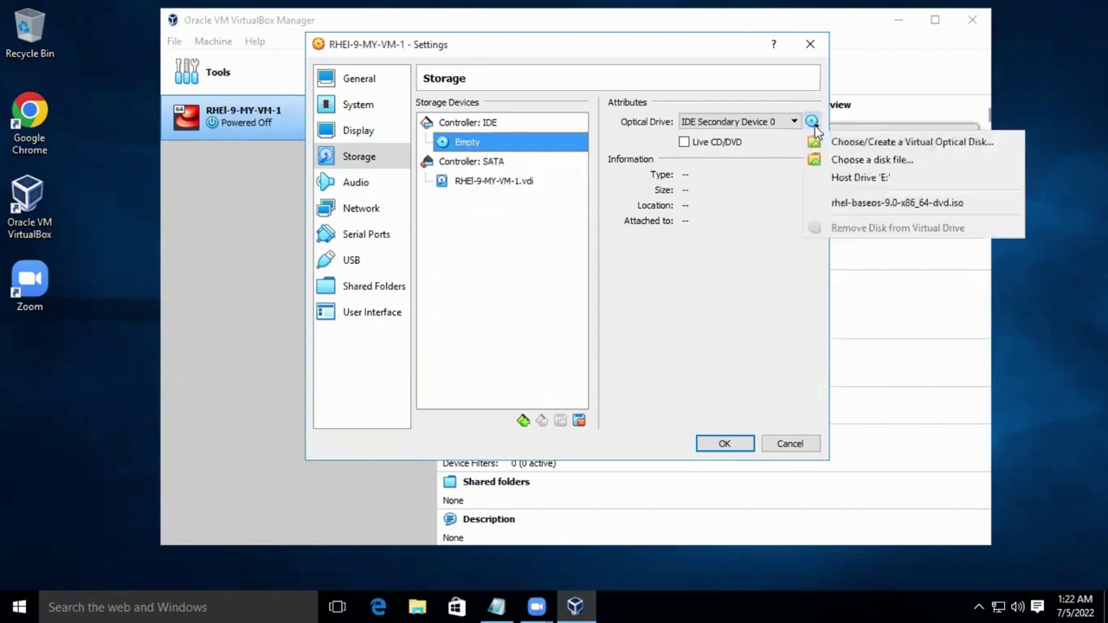
pyautogui.click(863, 160)
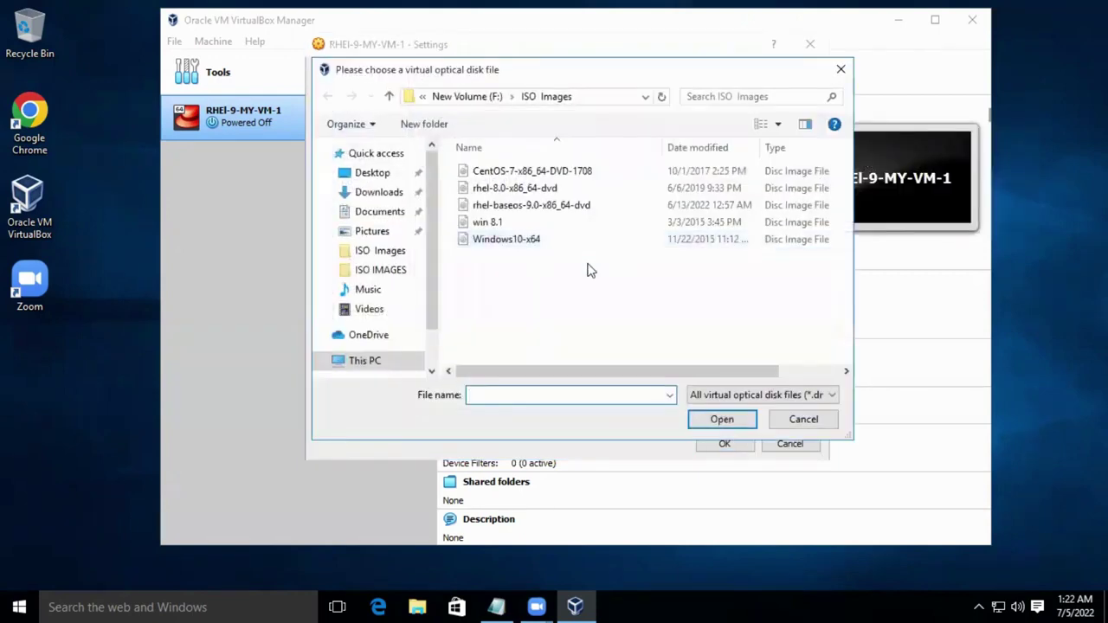
pyautogui.click(539, 209)
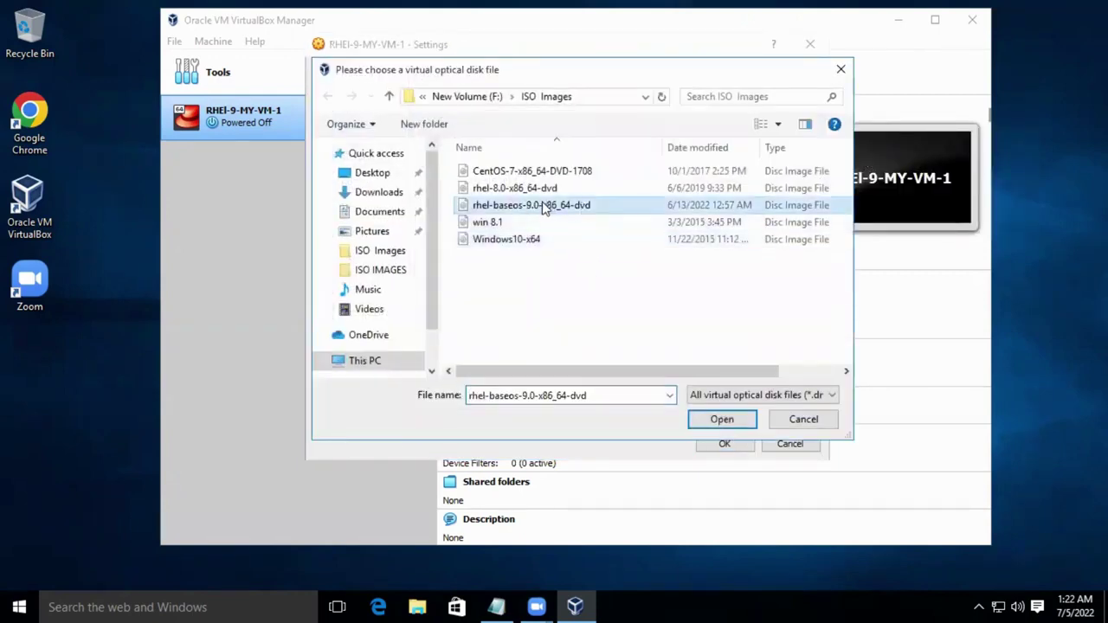
pyautogui.click(722, 419)
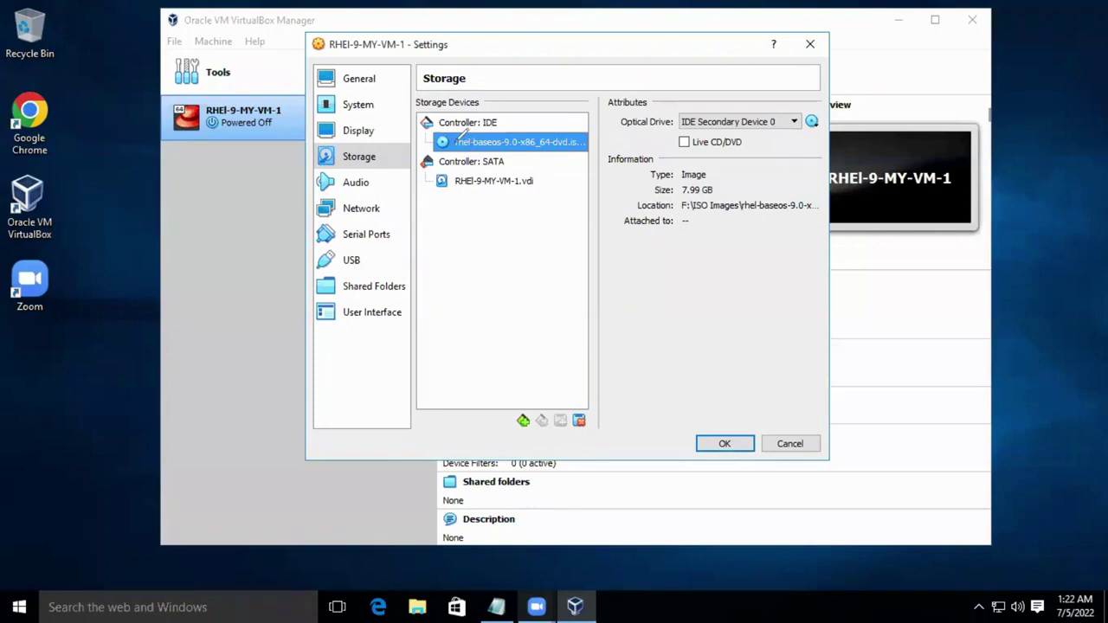
pyautogui.click(719, 443)
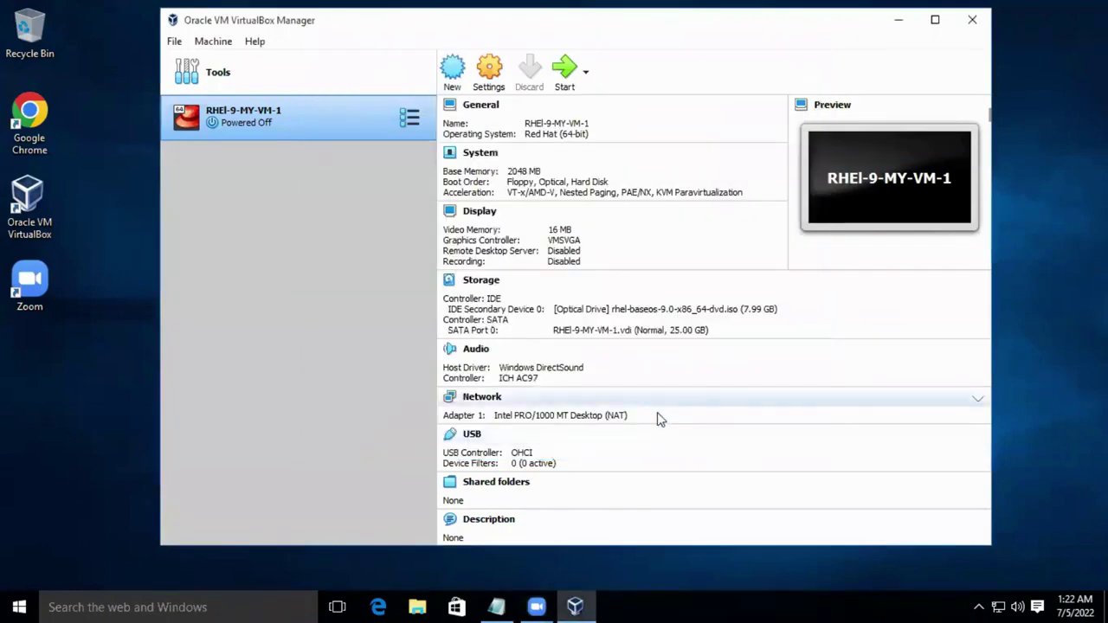
# Start the VM, dismiss the auto-capture notices, minimize the Manager and enlarge the VM window.
pyautogui.click(564, 71)
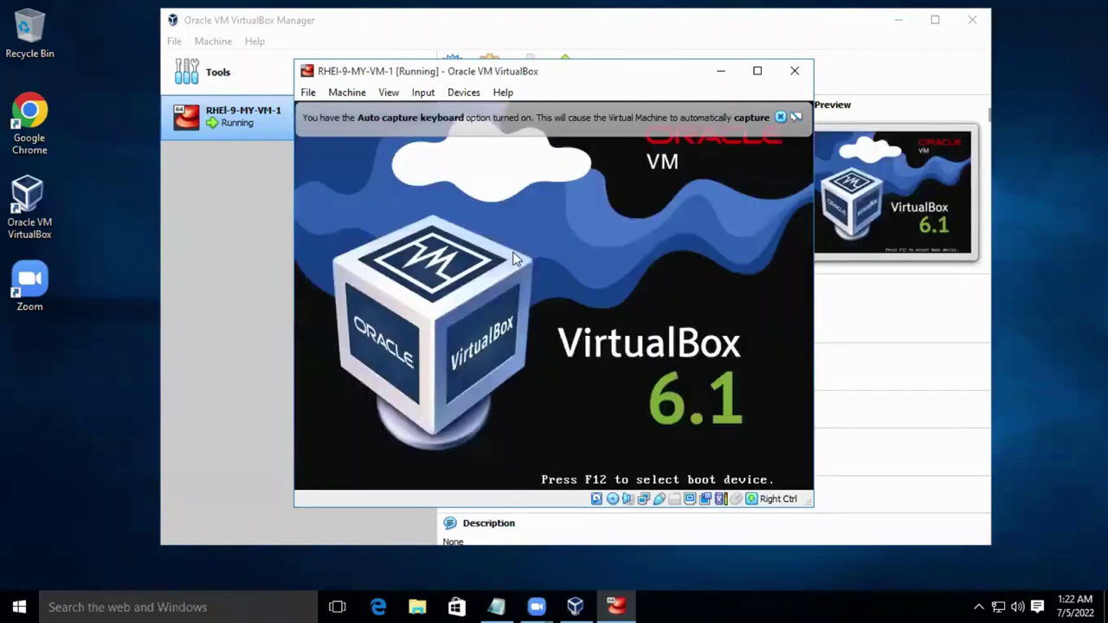
pyautogui.click(782, 118)
pyautogui.click(813, 22)
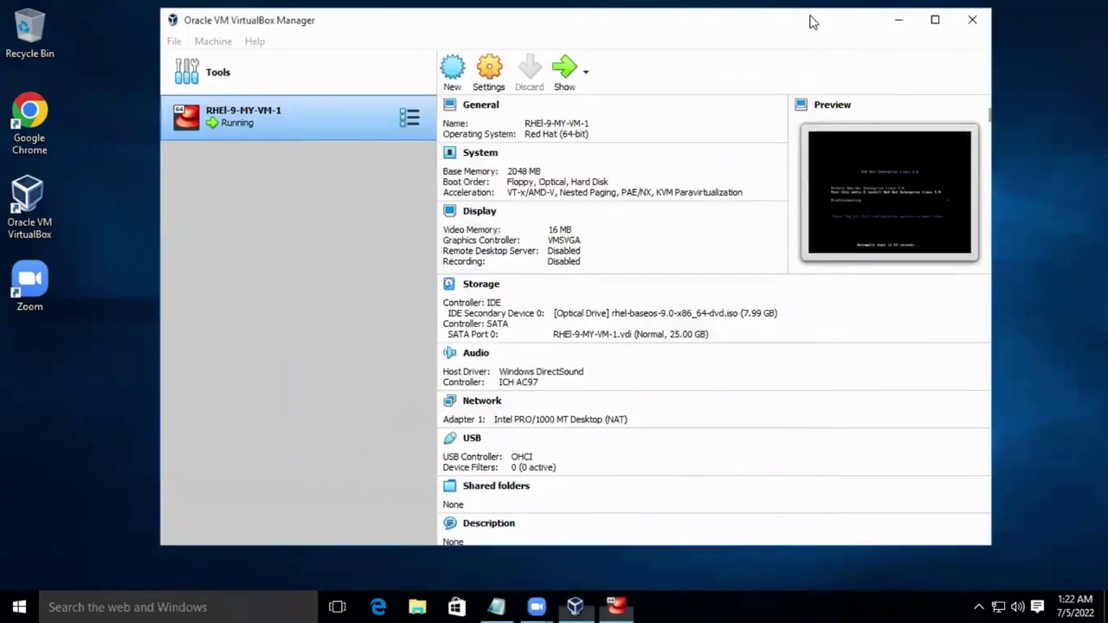
pyautogui.click(899, 22)
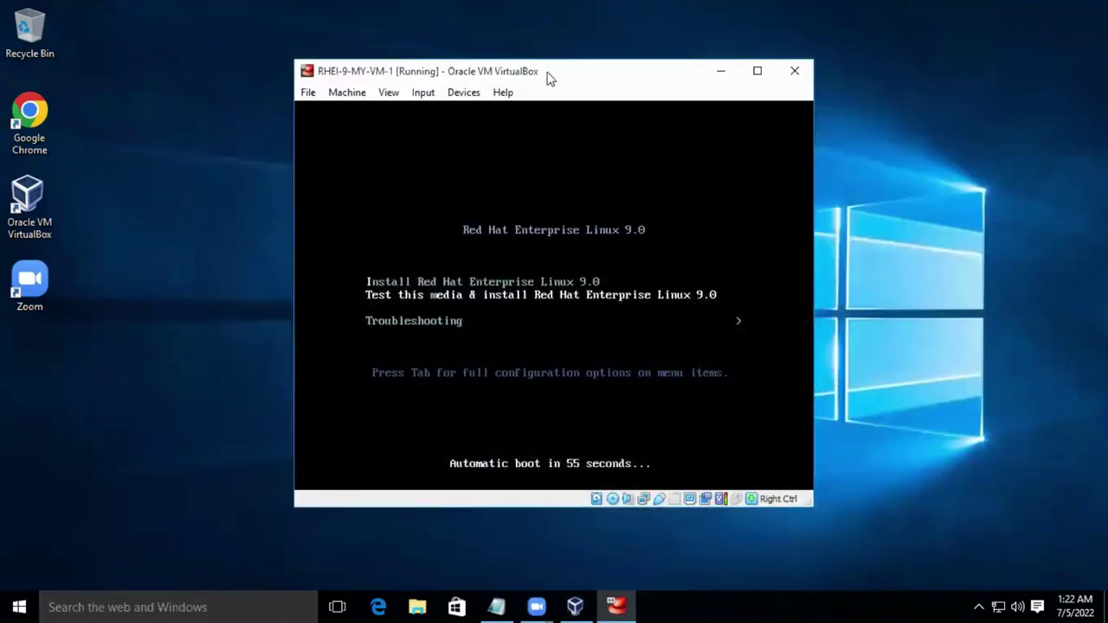
pyautogui.moveTo(547, 78); pyautogui.dragTo(472, 32)
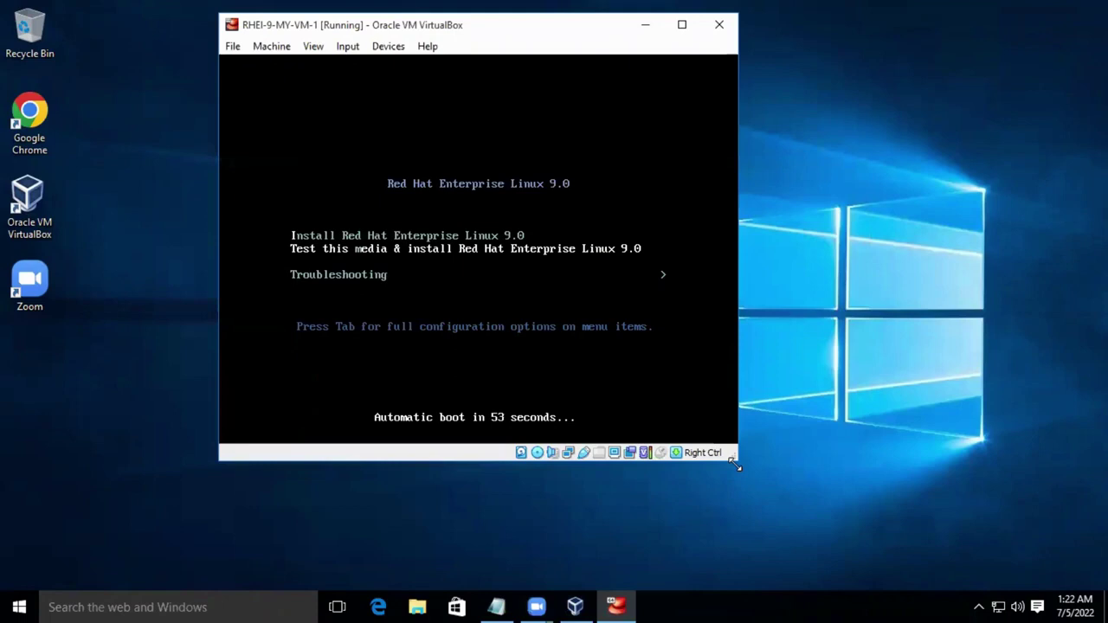
pyautogui.moveTo(735, 465); pyautogui.dragTo(1034, 526)
pyautogui.moveTo(586, 29); pyautogui.dragTo(545, 17)
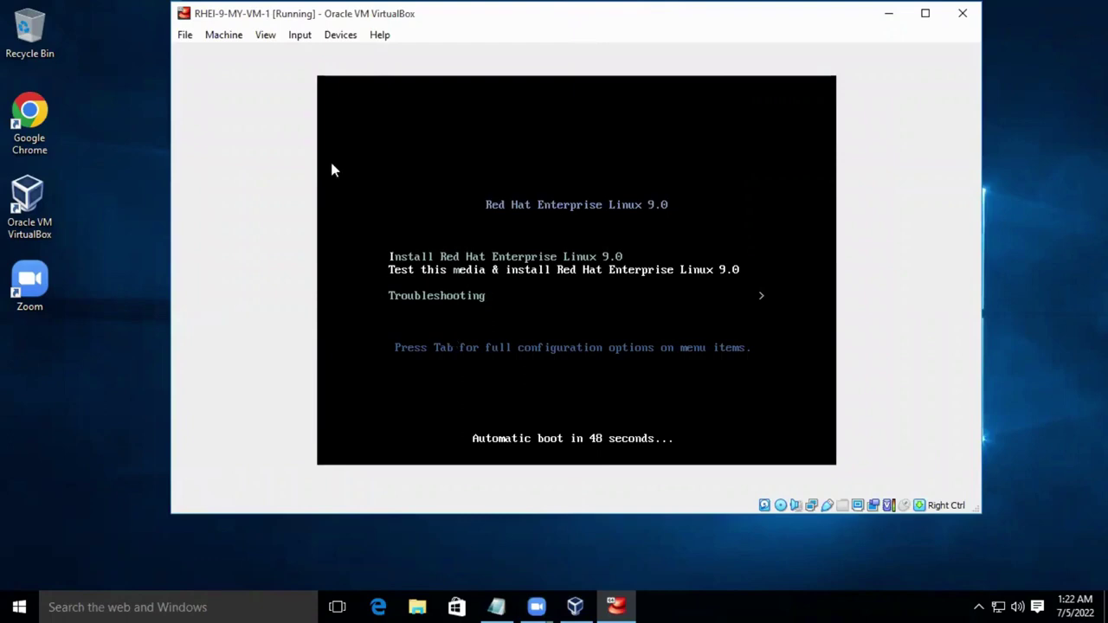
pyautogui.moveTo(404, 15); pyautogui.dragTo(698, 94)
pyautogui.moveTo(229, 46); pyautogui.dragTo(221, 344)
pyautogui.moveTo(376, 176); pyautogui.dragTo(247, 346)
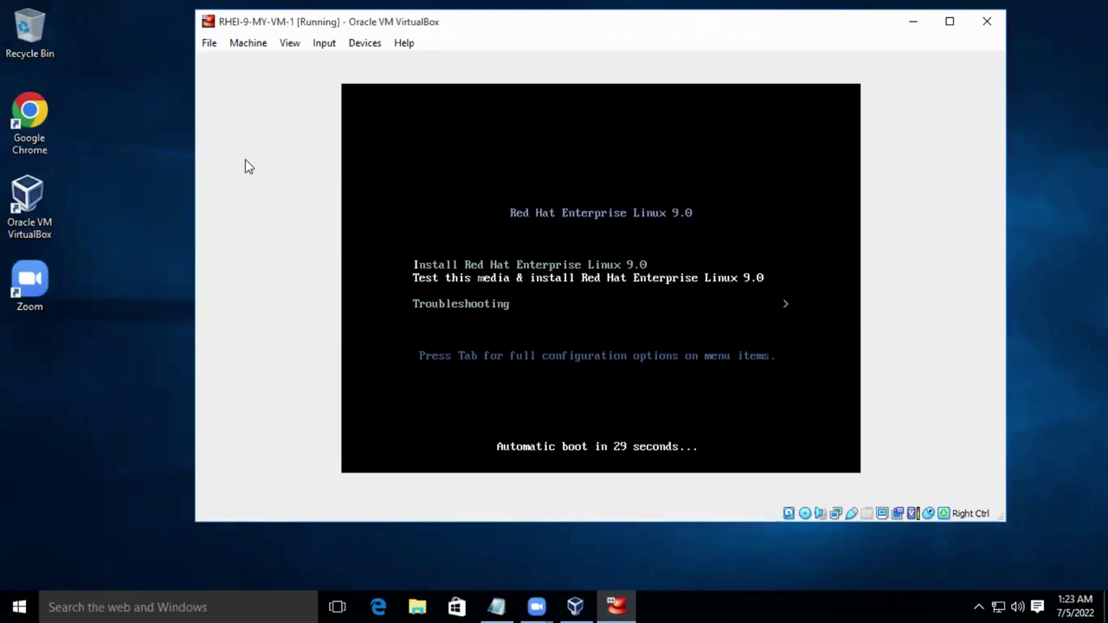
# Stop the boot countdown and settle the menu on 'Install Red Hat Enterprise Linux 9.0'.
pyautogui.press('Down')
pyautogui.press('Up')
pyautogui.press('Up')
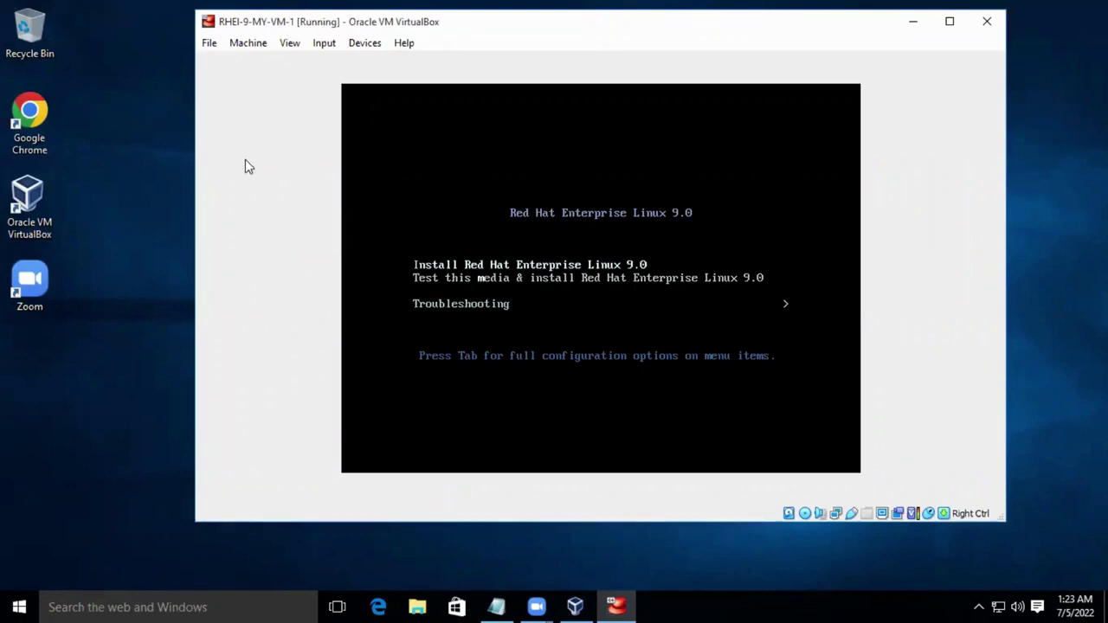
pyautogui.press('Down')
pyautogui.press('Down')
pyautogui.press('Up')
pyautogui.press('Up')
pyautogui.press('Down')
pyautogui.press('Down')
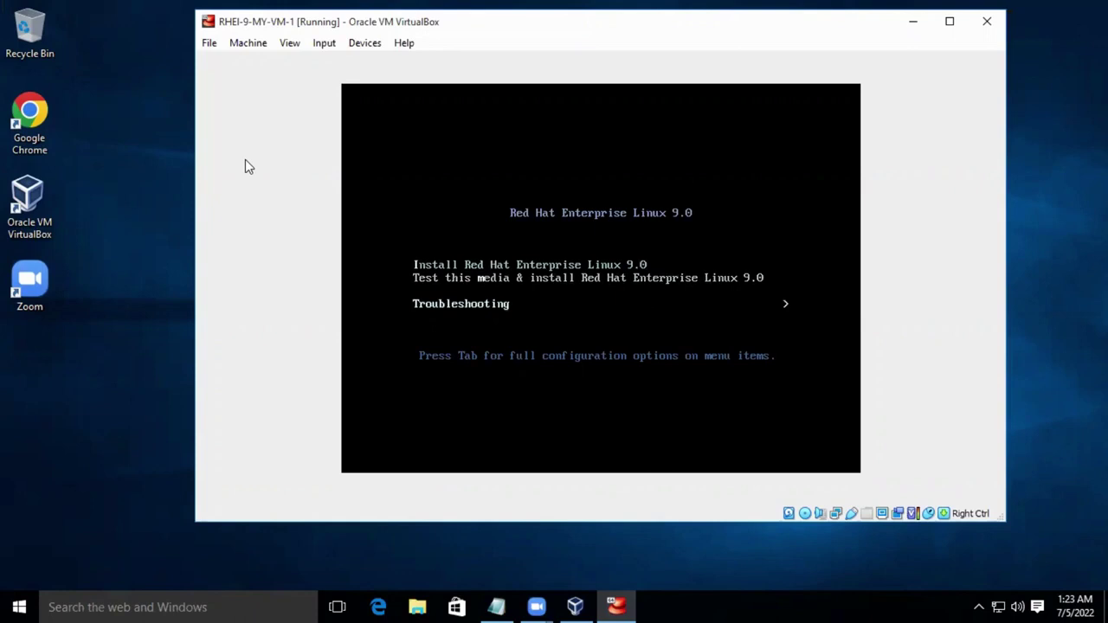
pyautogui.press('Up')
pyautogui.press('Up')
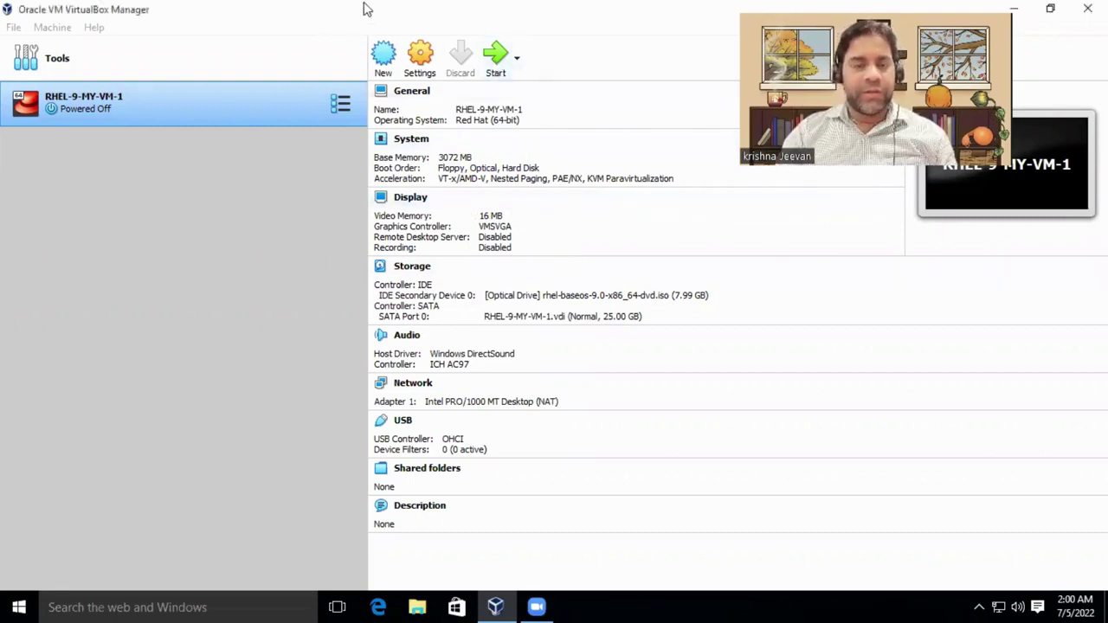
# Restore the maximized VirtualBox Manager to a smaller window and move it up and left.
pyautogui.doubleClick(446, 11)
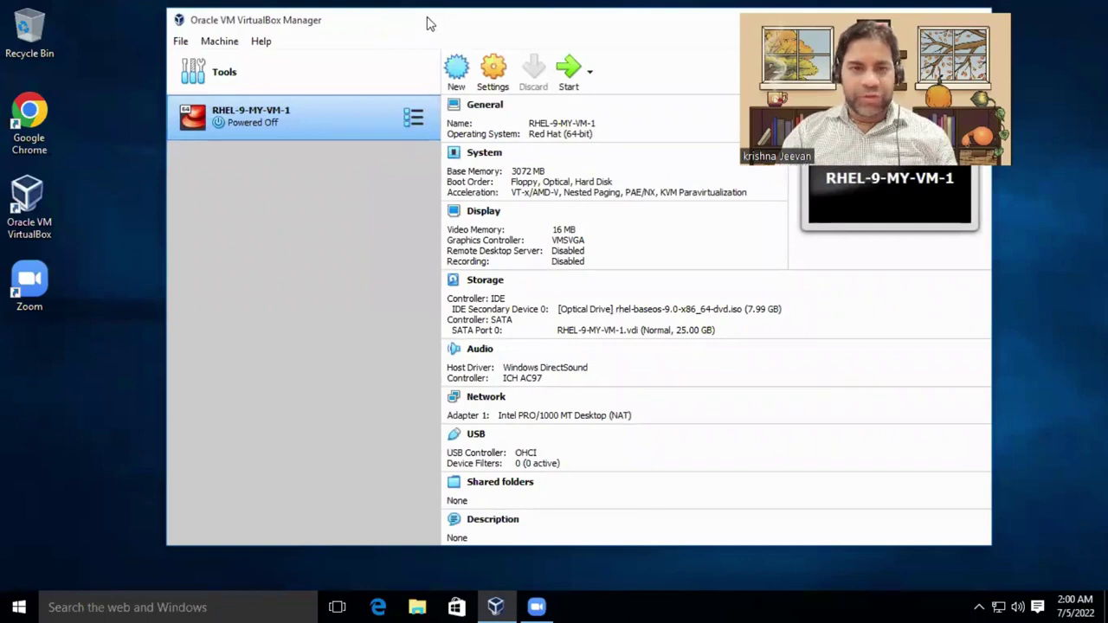
pyautogui.moveTo(432, 26); pyautogui.dragTo(382, 18)
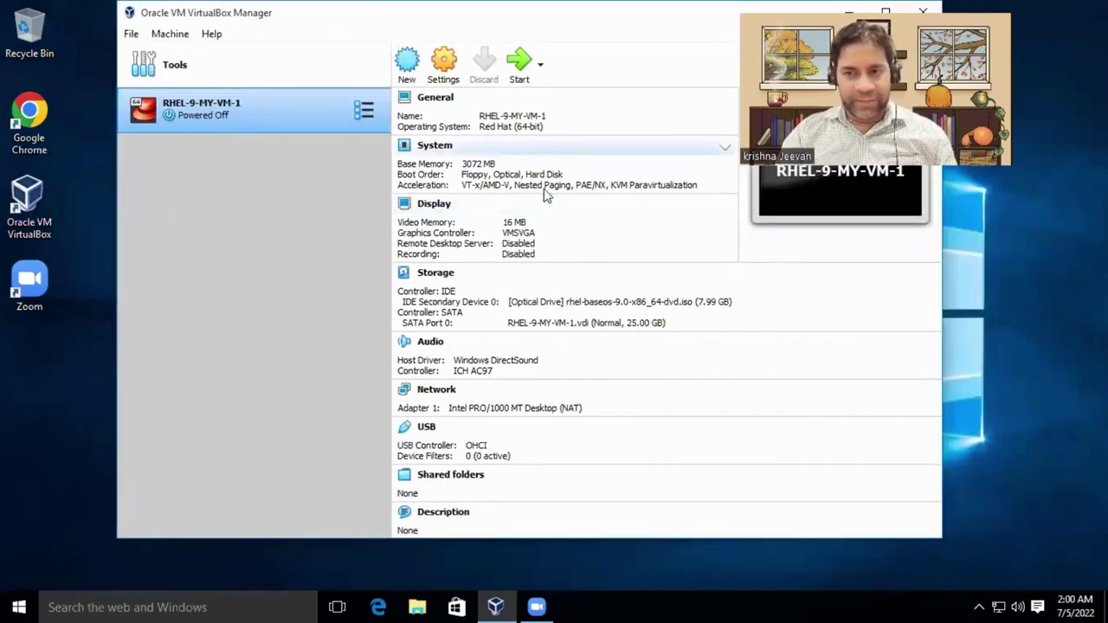
# In General > Advanced, set Shared Clipboard and Drag'n'Drop to Bidirectional and save.
pyautogui.click(446, 65)
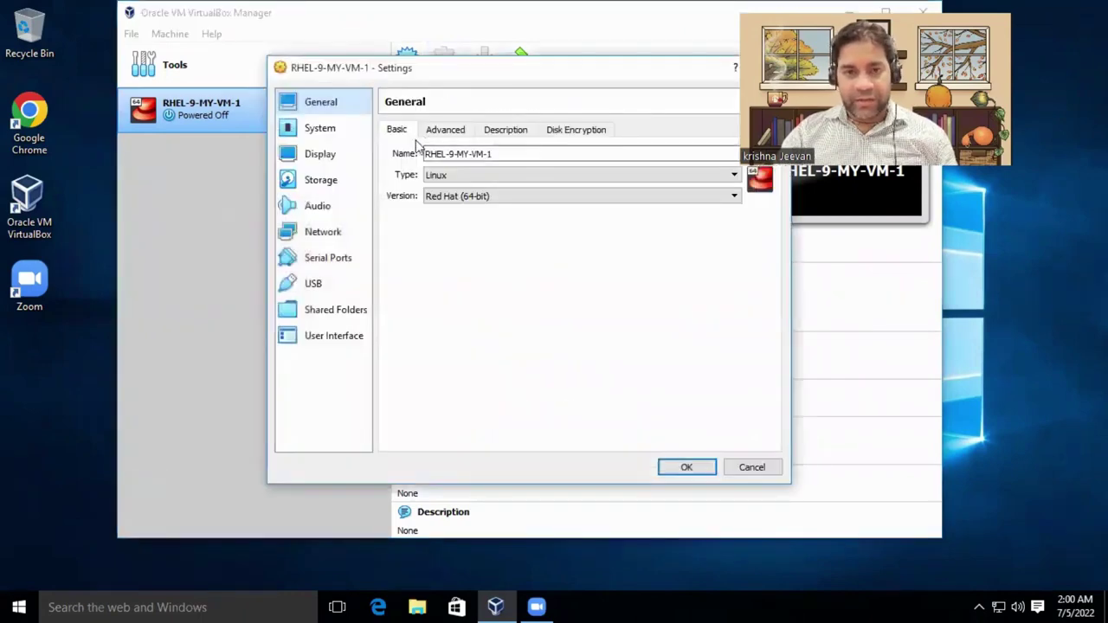
pyautogui.click(441, 133)
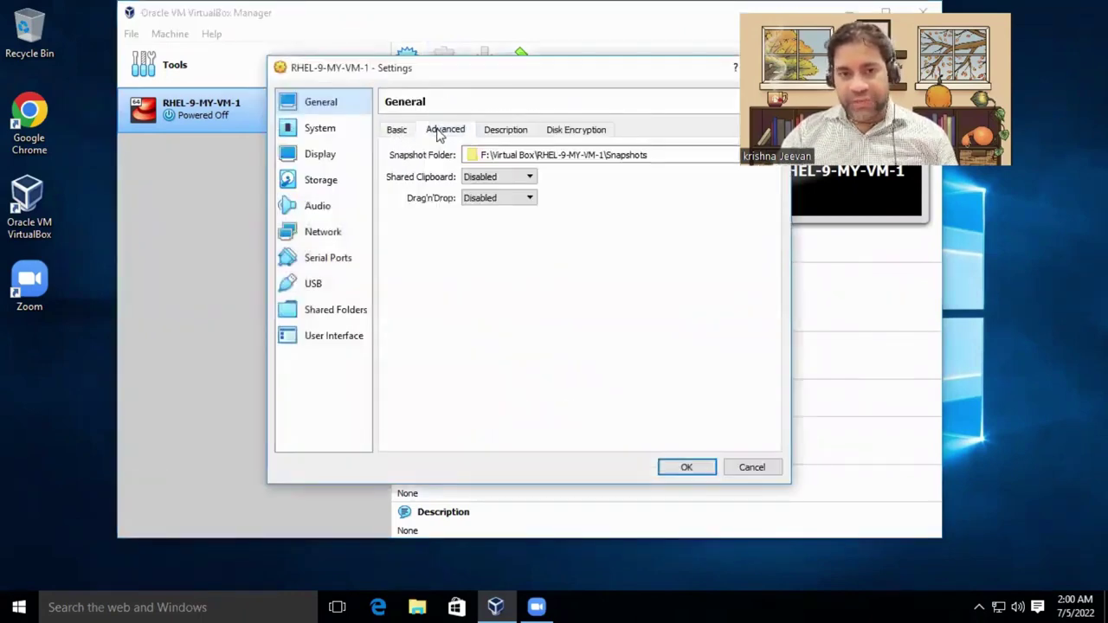
pyautogui.click(530, 177)
pyautogui.click(504, 223)
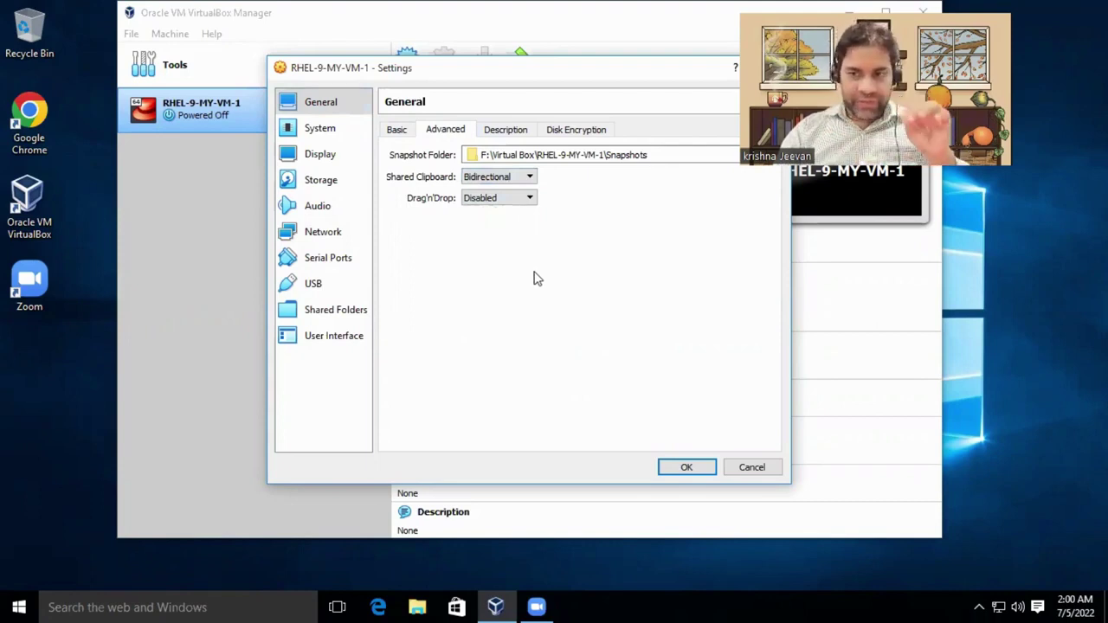
pyautogui.click(526, 198)
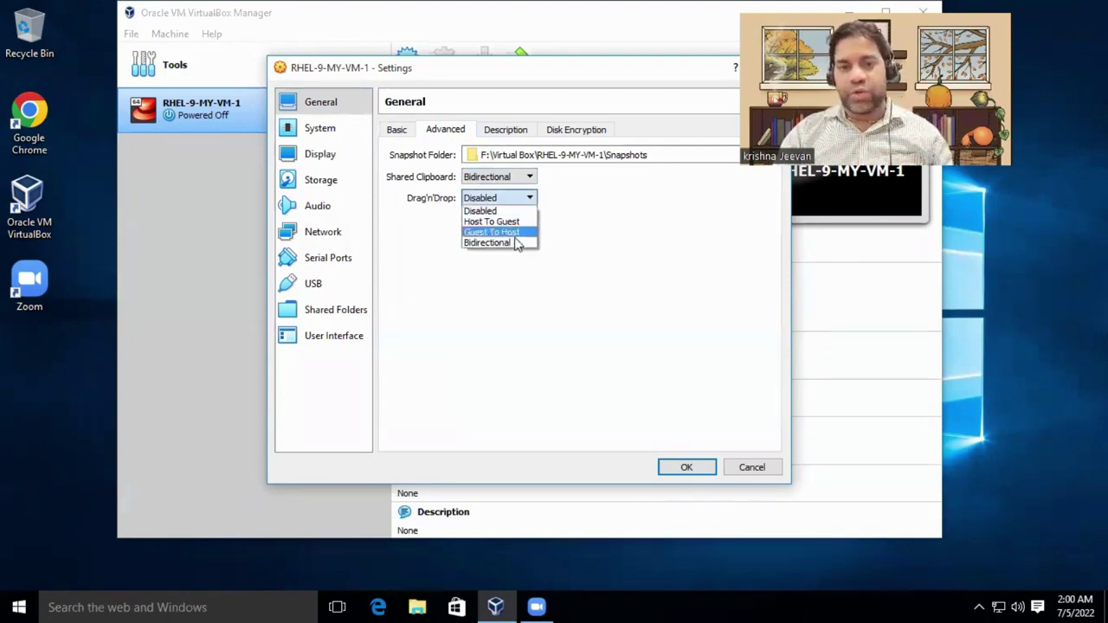
pyautogui.click(516, 243)
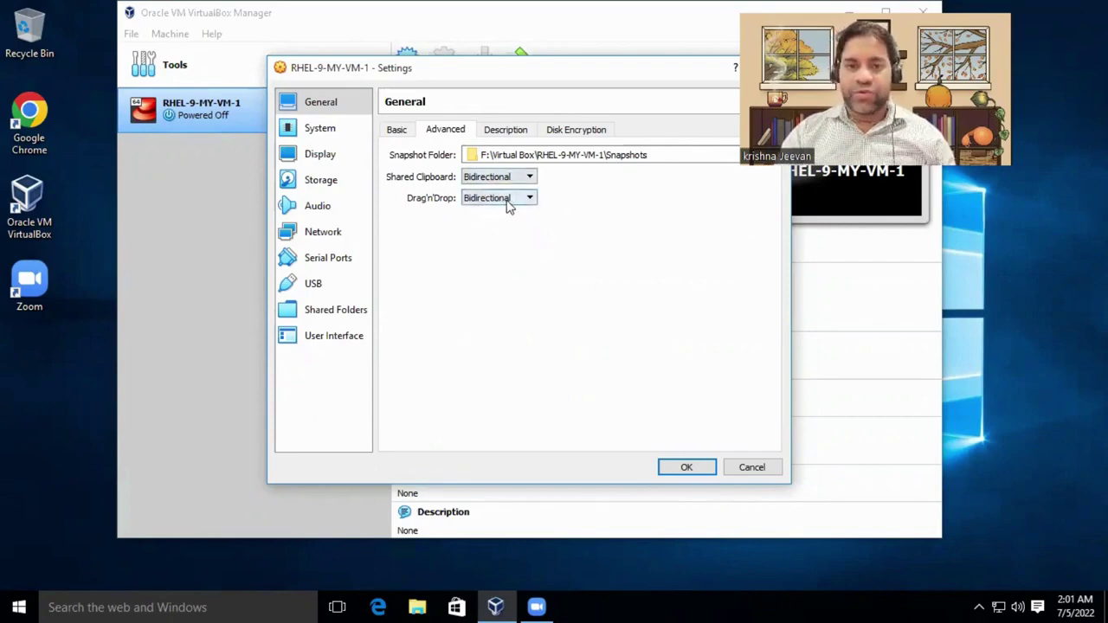
pyautogui.click(686, 466)
# Start RHEL-9-MY-VM-1, minimize the Manager and enlarge the running VM window.
pyautogui.click(519, 60)
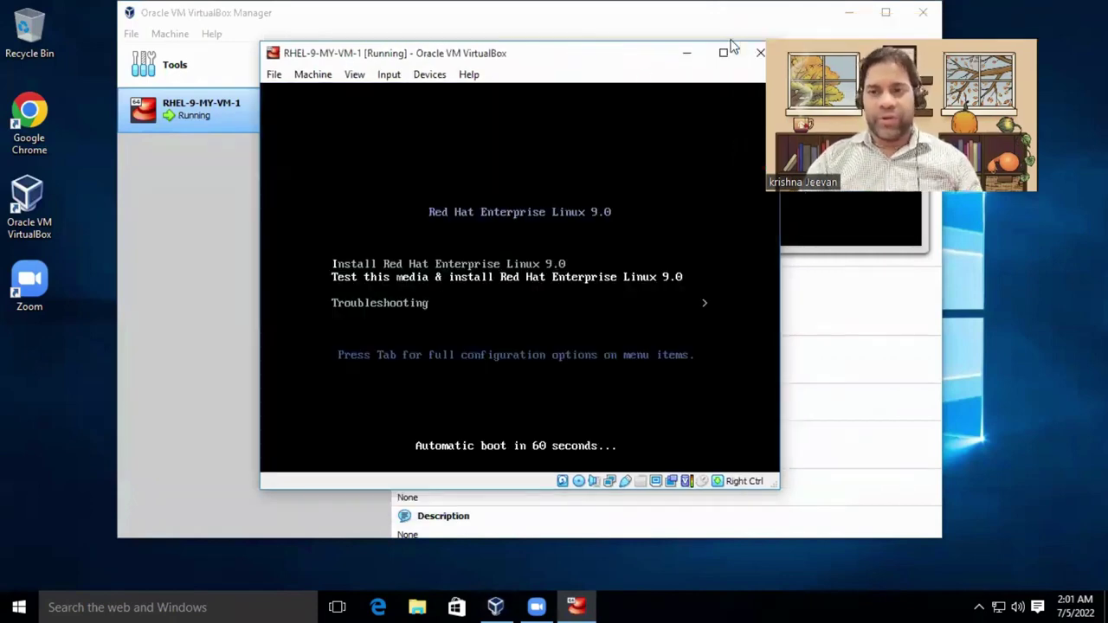
pyautogui.click(676, 16)
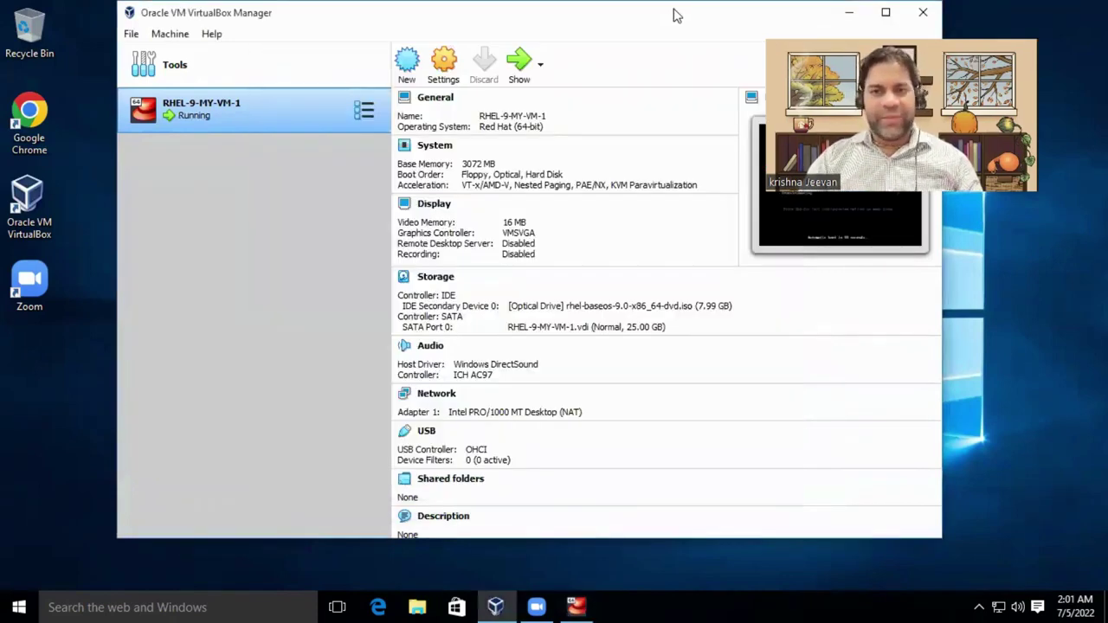
pyautogui.click(853, 11)
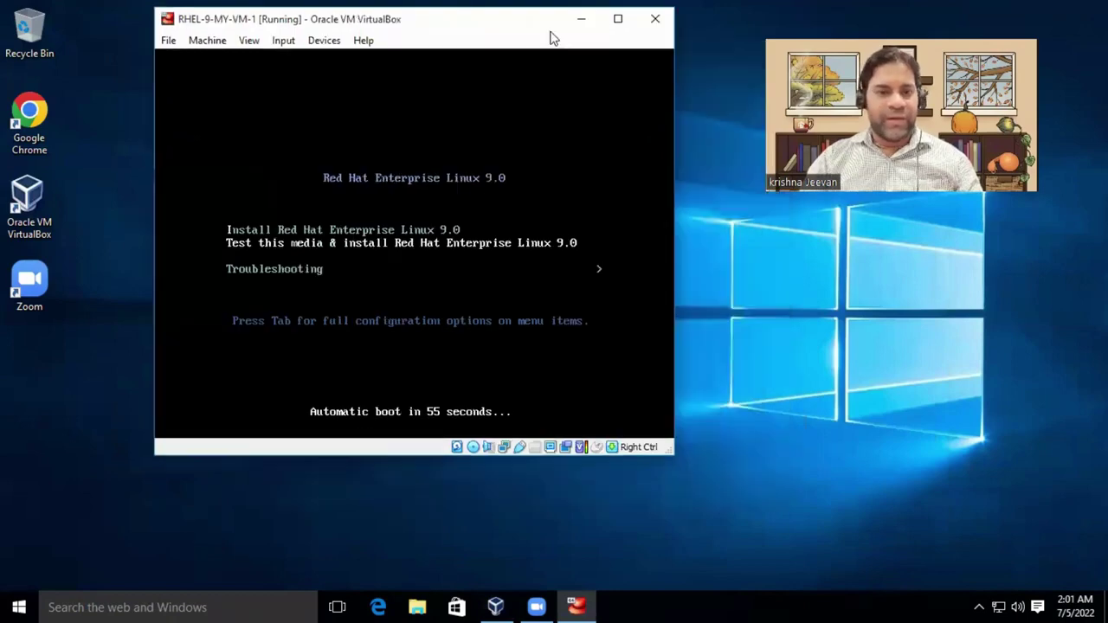
pyautogui.moveTo(669, 456); pyautogui.dragTo(1020, 496)
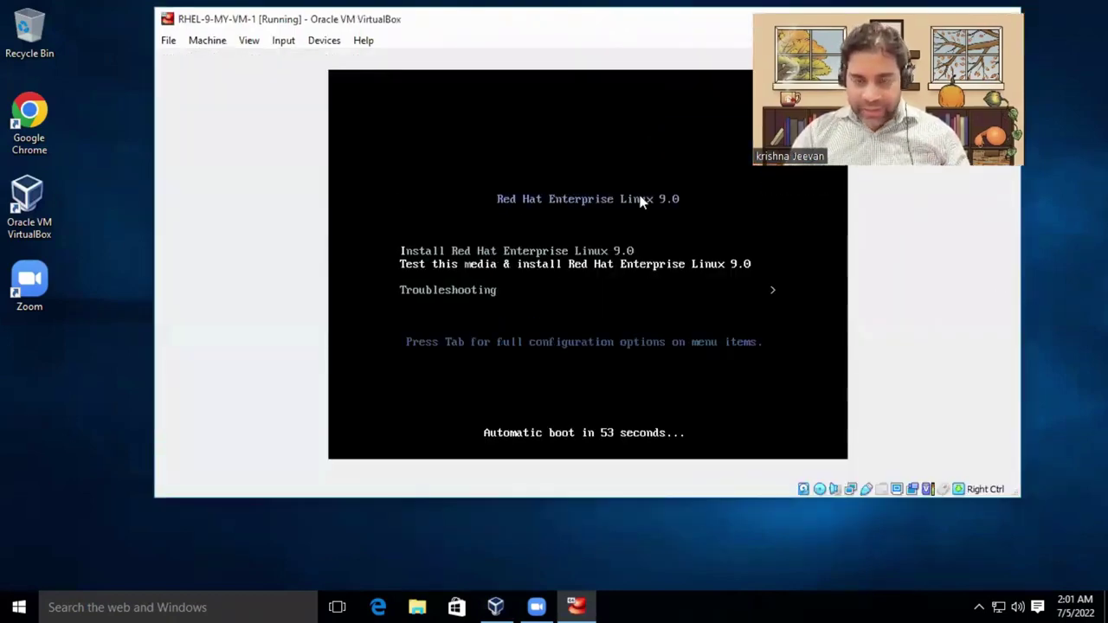
pyautogui.click(577, 252)
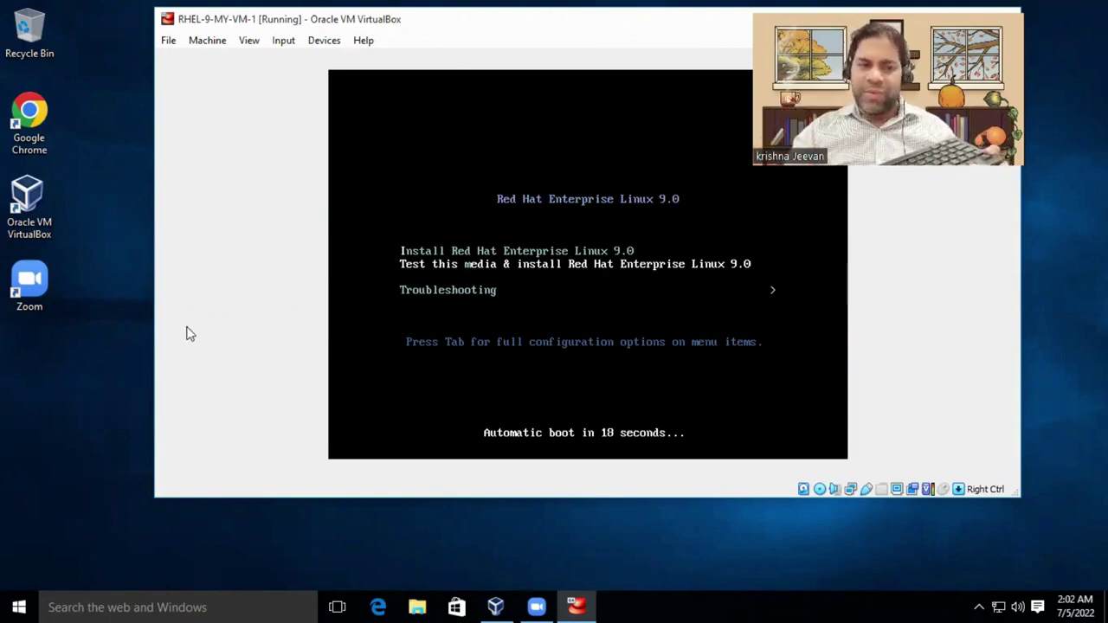
# Reposition the VM window near the top of the desktop and return focus to it.
pyautogui.moveTo(265, 19); pyautogui.dragTo(374, 111)
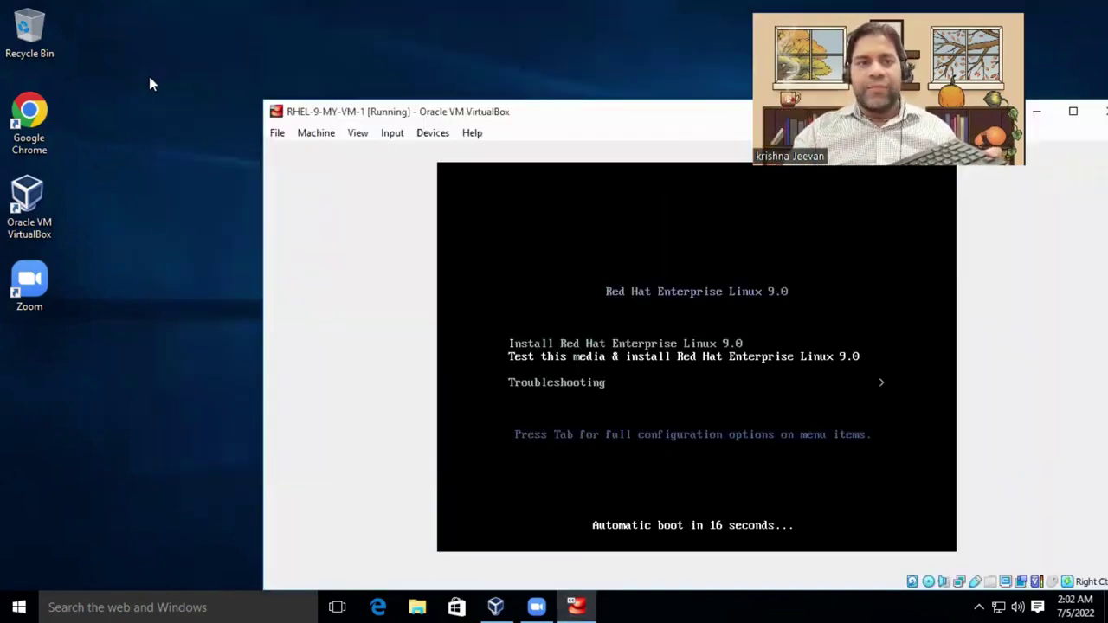
pyautogui.moveTo(123, 84); pyautogui.dragTo(159, 239)
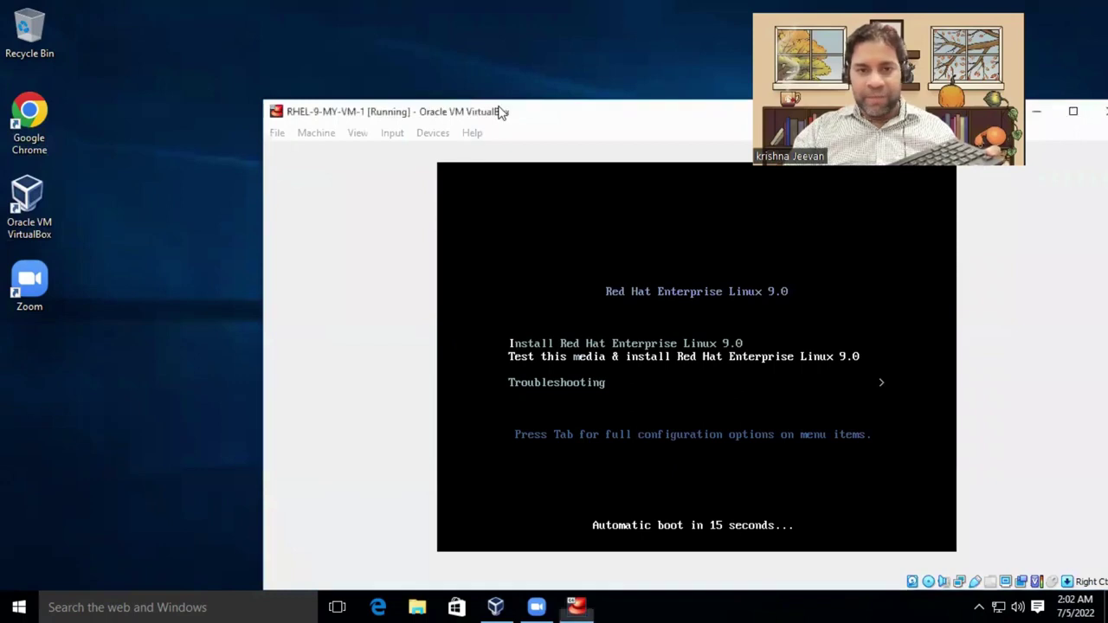
pyautogui.moveTo(497, 110); pyautogui.dragTo(393, 20)
pyautogui.click(508, 200)
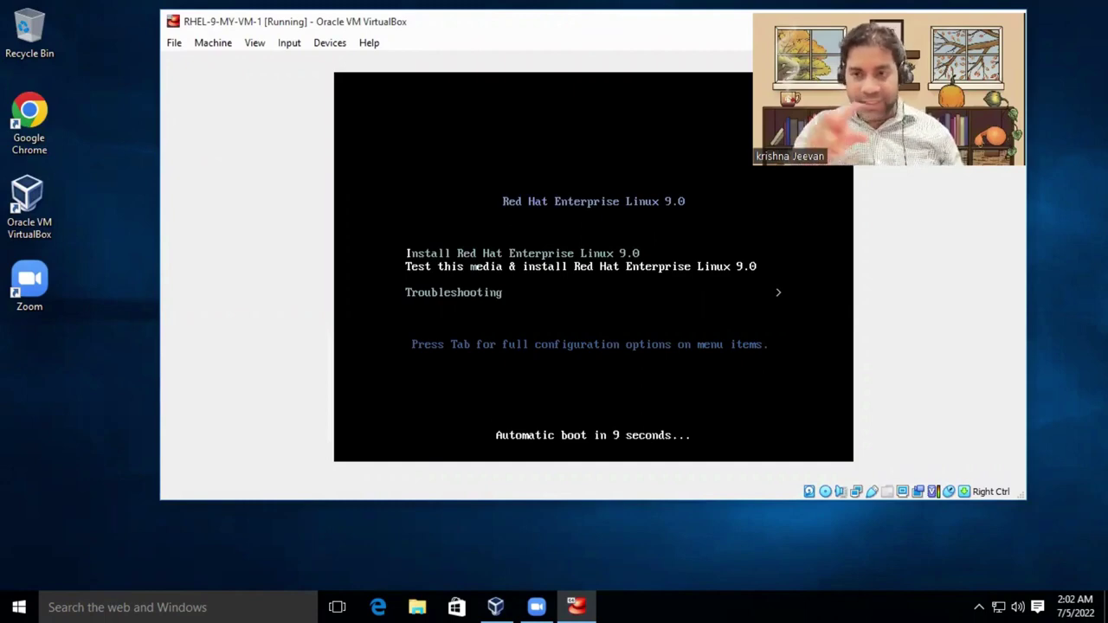
# Boot 'Install Red Hat Enterprise Linux 9.0', choose English as the installer language and continue.
pyautogui.press('Up')
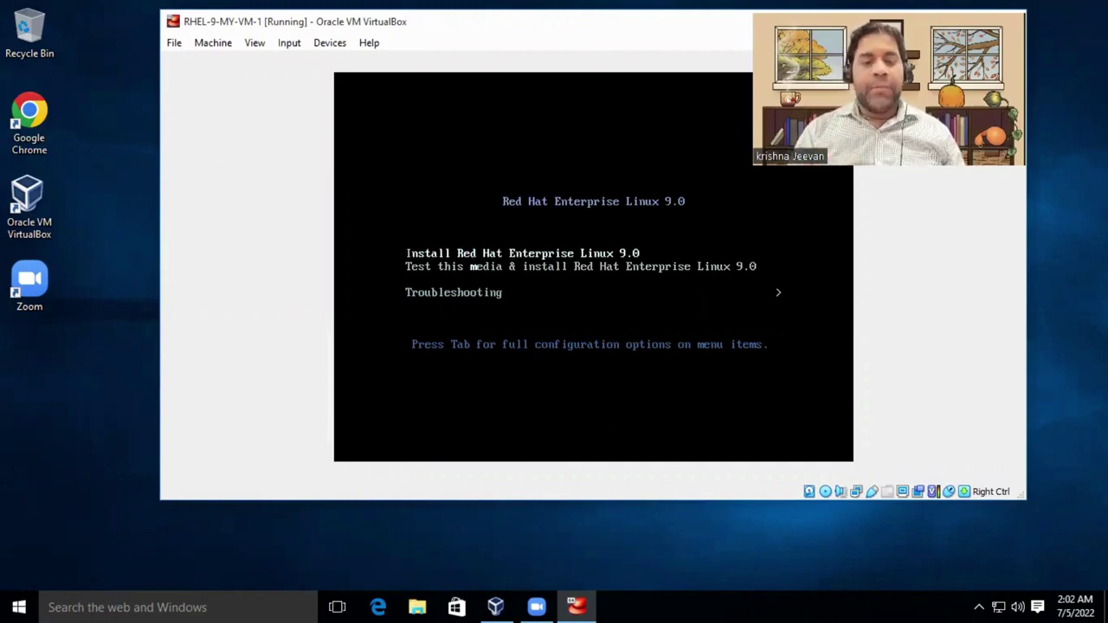
pyautogui.press('Return')
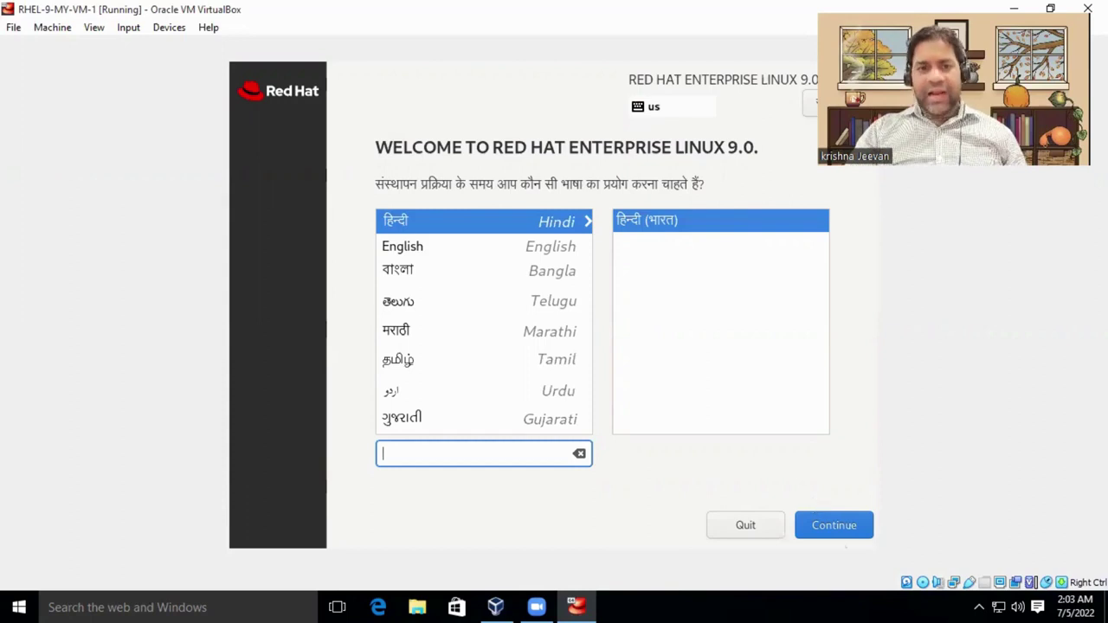
pyautogui.click(421, 248)
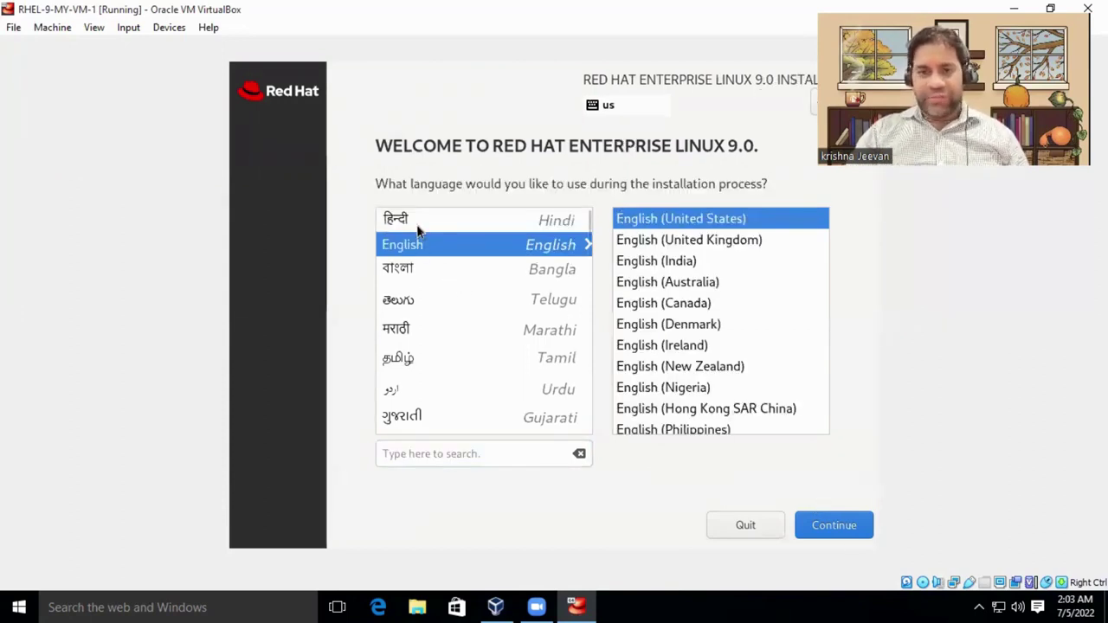
pyautogui.click(843, 527)
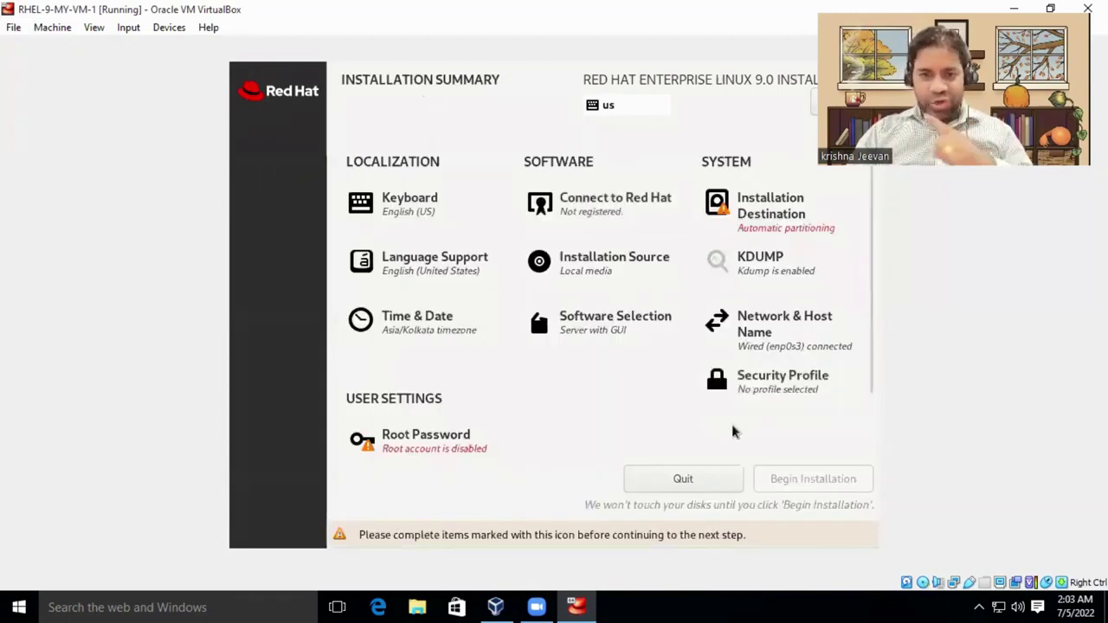
pyautogui.scroll(-1, 532, 348)
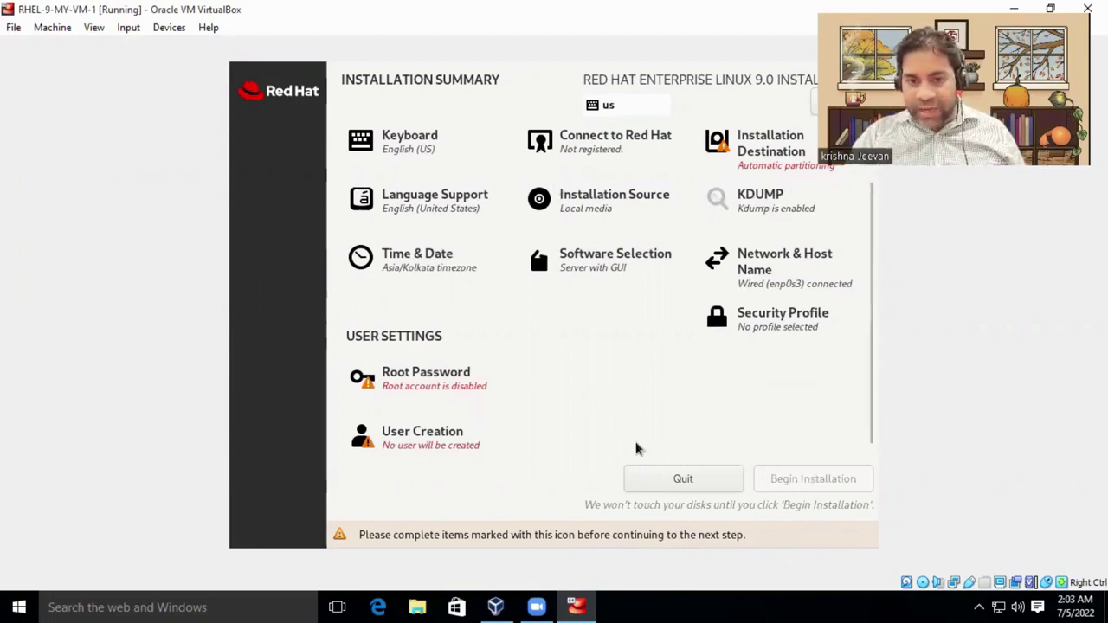
pyautogui.scroll(2, 432, 452)
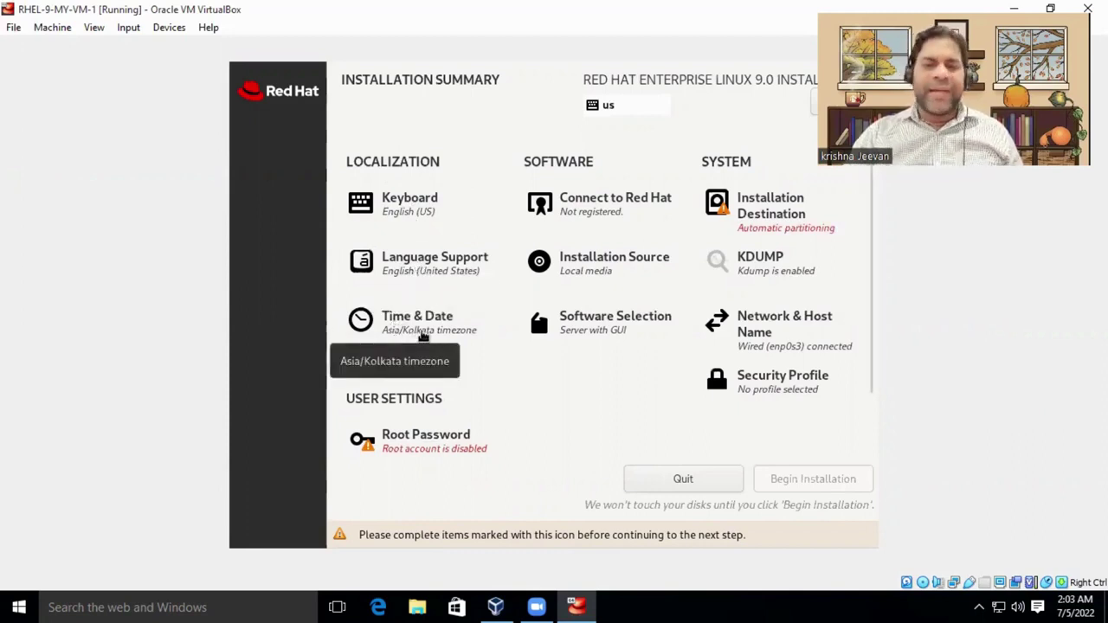
pyautogui.click(408, 335)
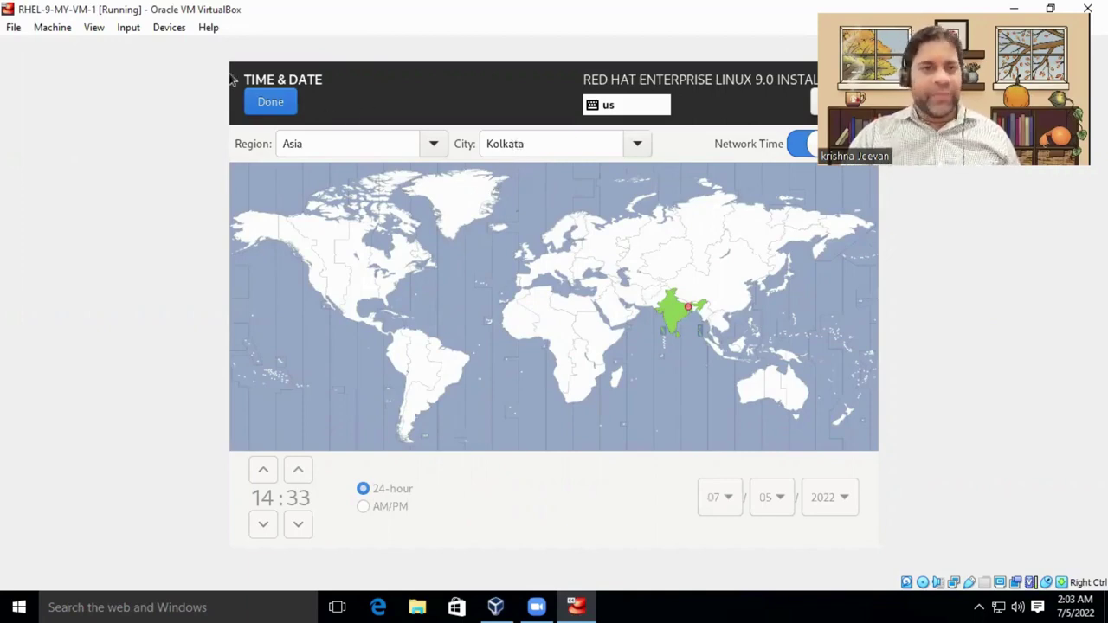
pyautogui.click(262, 97)
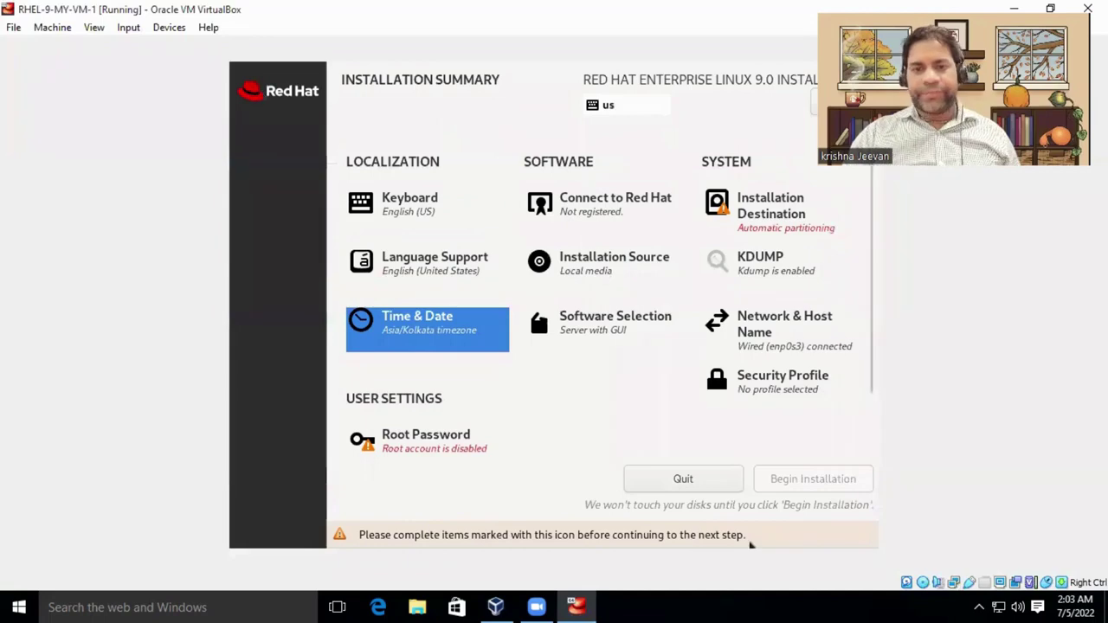
# Select Server with GUI as the base environment in Software Selection and finish.
pyautogui.click(592, 327)
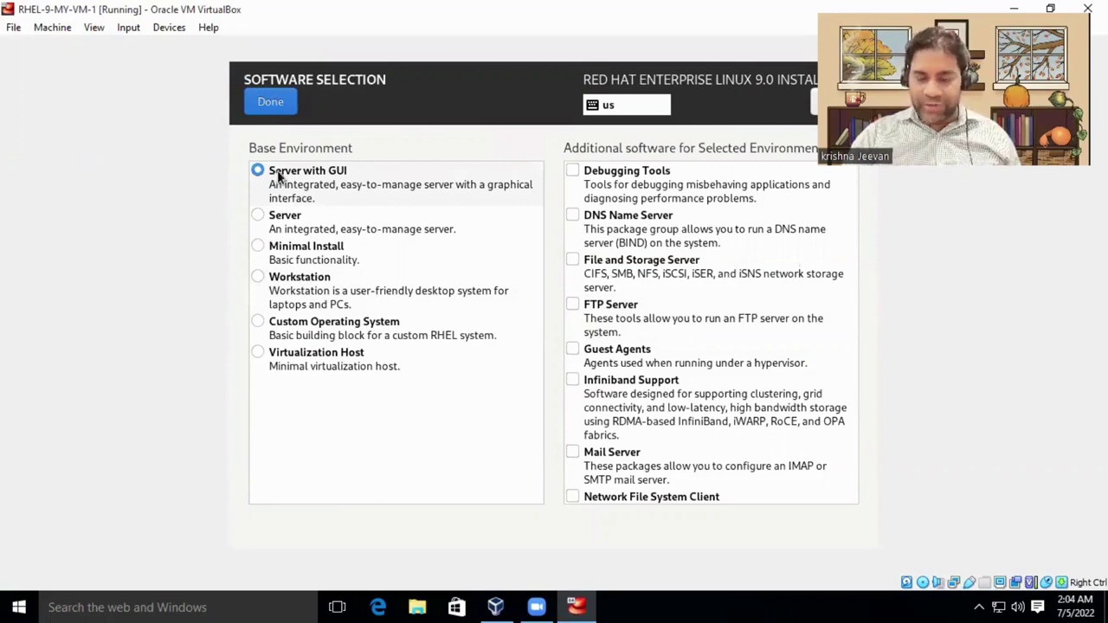
pyautogui.click(278, 176)
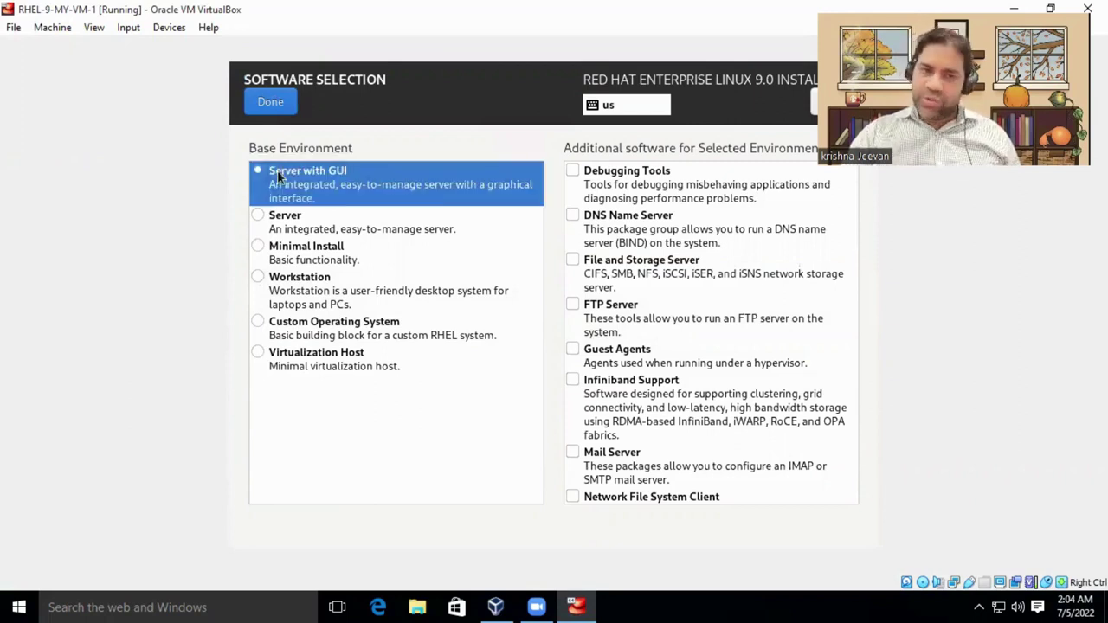
pyautogui.click(270, 102)
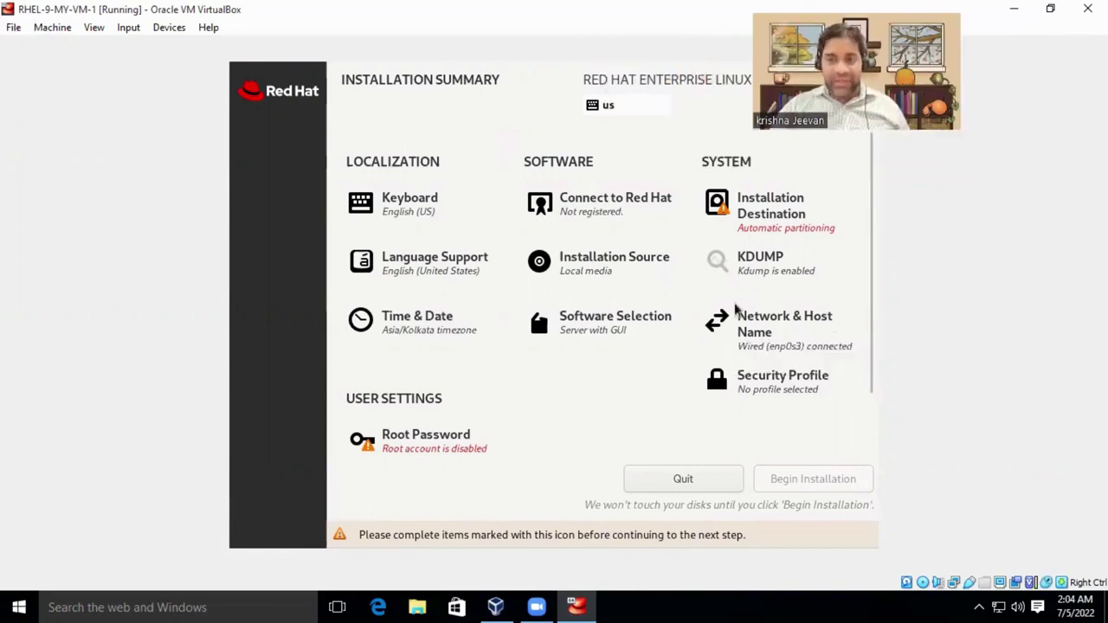
# Keep Automatic storage configuration on the 25 GiB disk in Installation Destination, after briefly trying Custom.
pyautogui.click(776, 212)
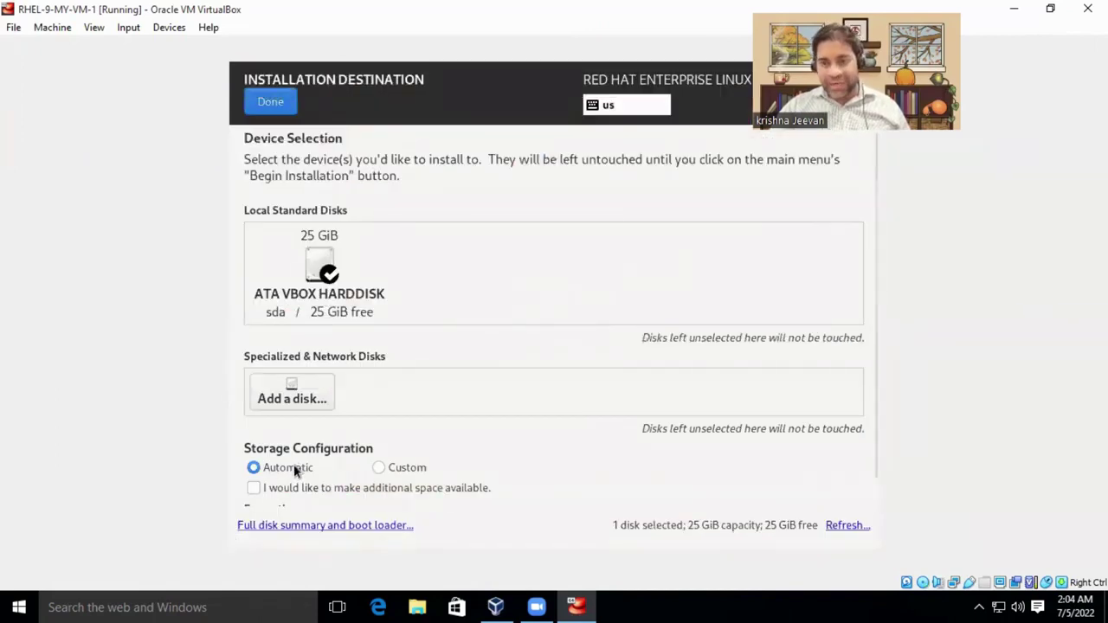
pyautogui.scroll(-1, 294, 468)
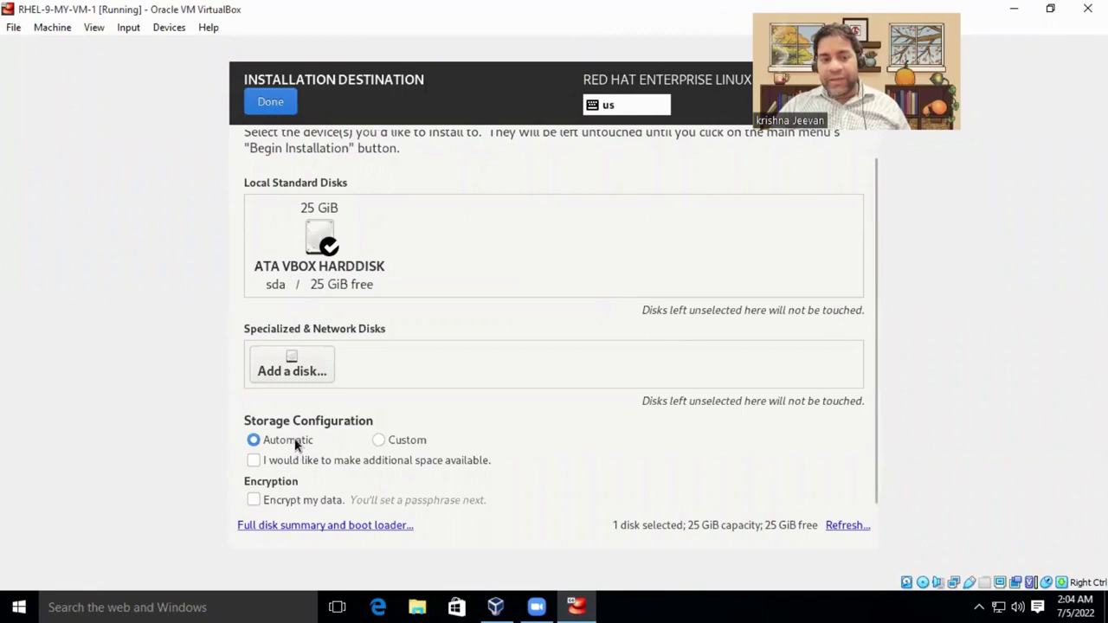
pyautogui.click(424, 440)
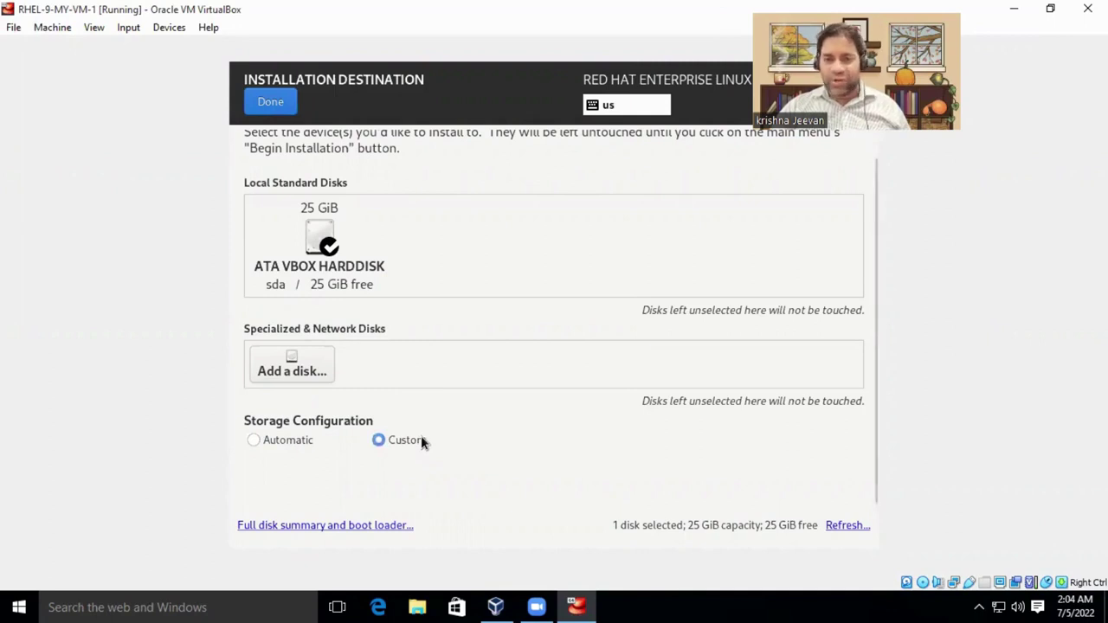
pyautogui.click(255, 441)
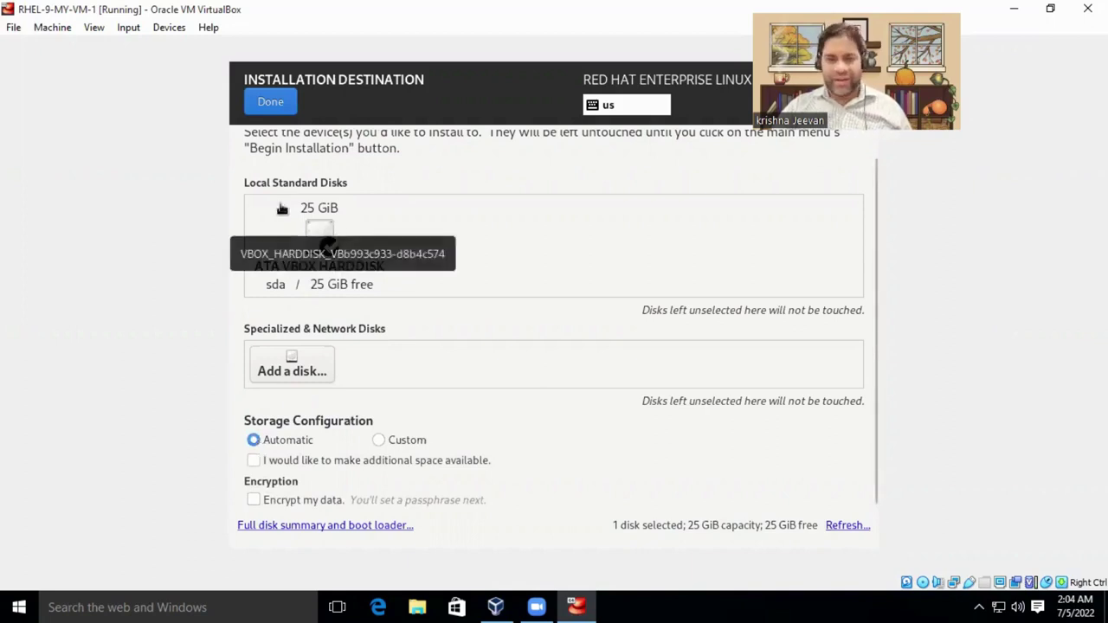
pyautogui.click(270, 102)
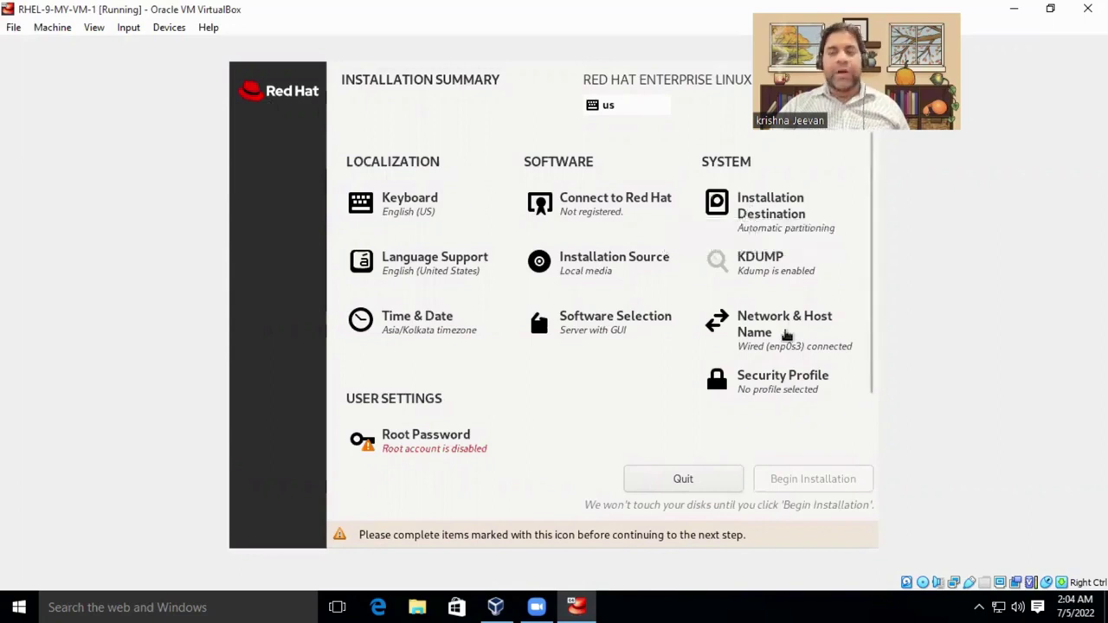
pyautogui.click(764, 329)
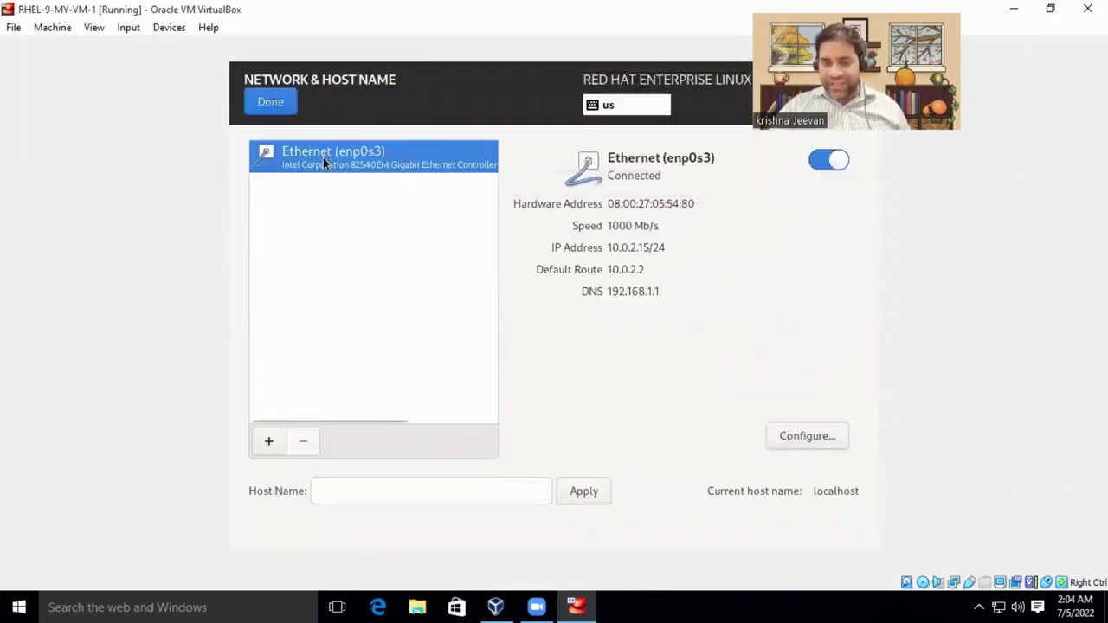
pyautogui.click(818, 162)
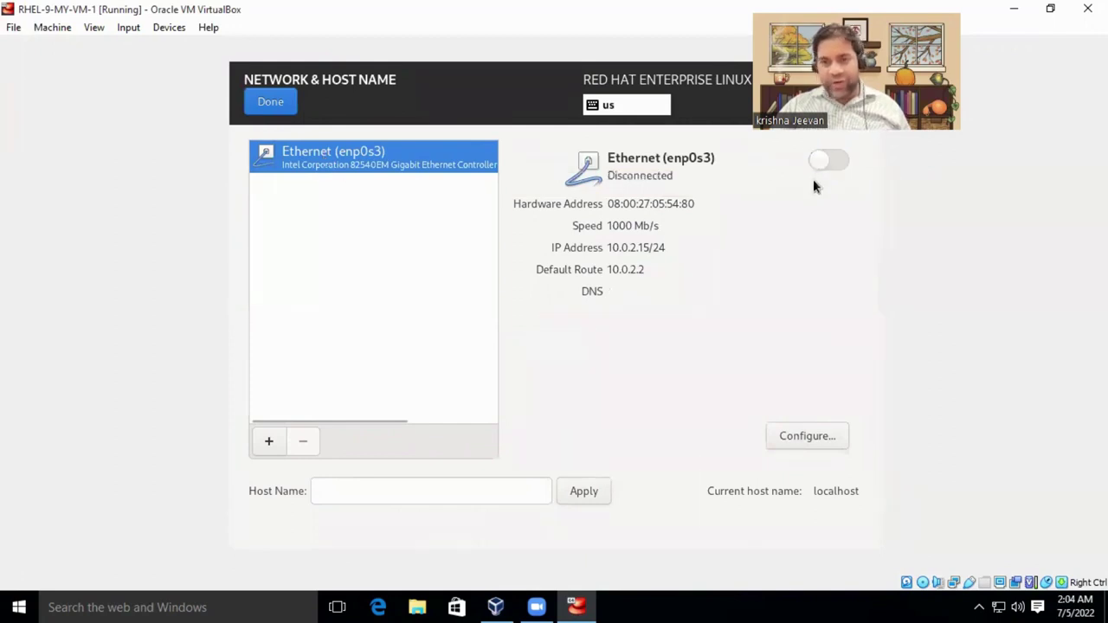
pyautogui.click(823, 166)
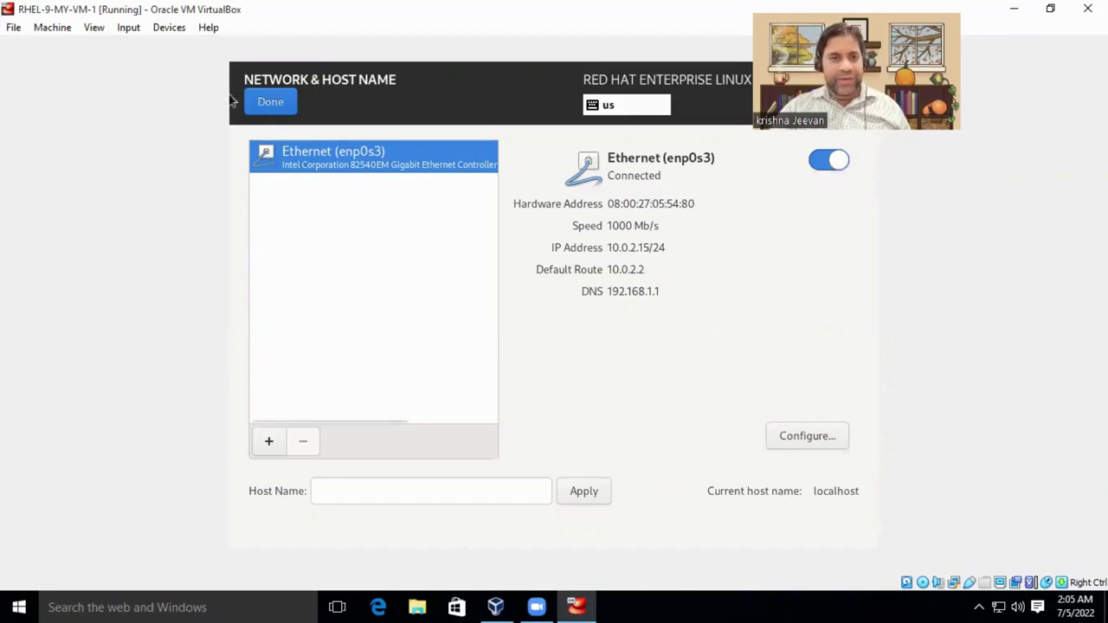
pyautogui.click(269, 100)
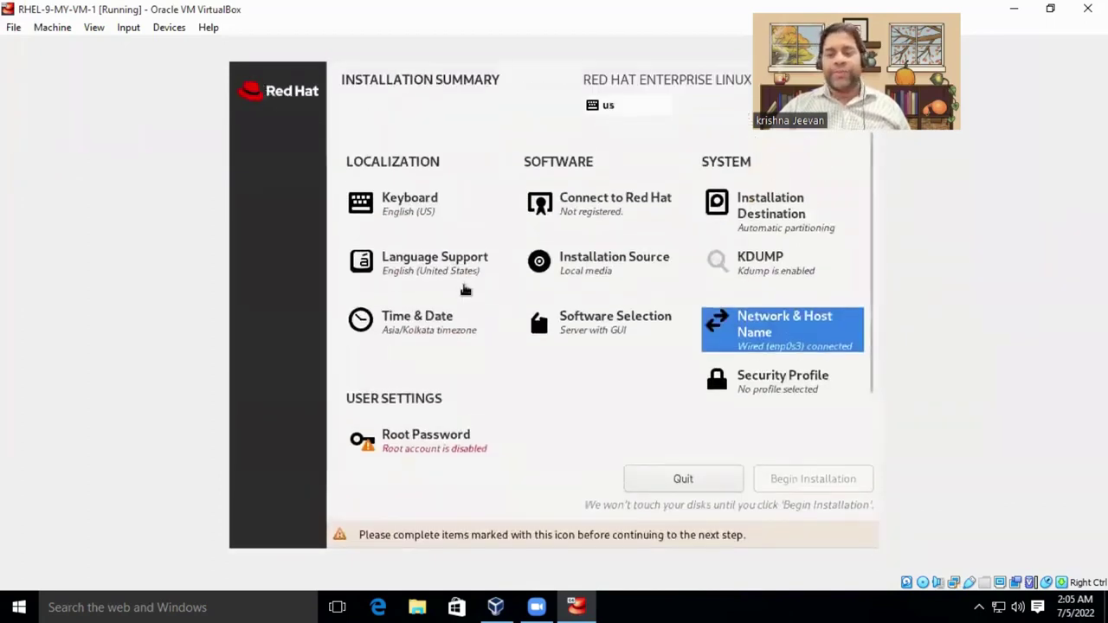
# Enter and confirm a root password, accepting the weak-password warning.
pyautogui.scroll(-2, 468, 290)
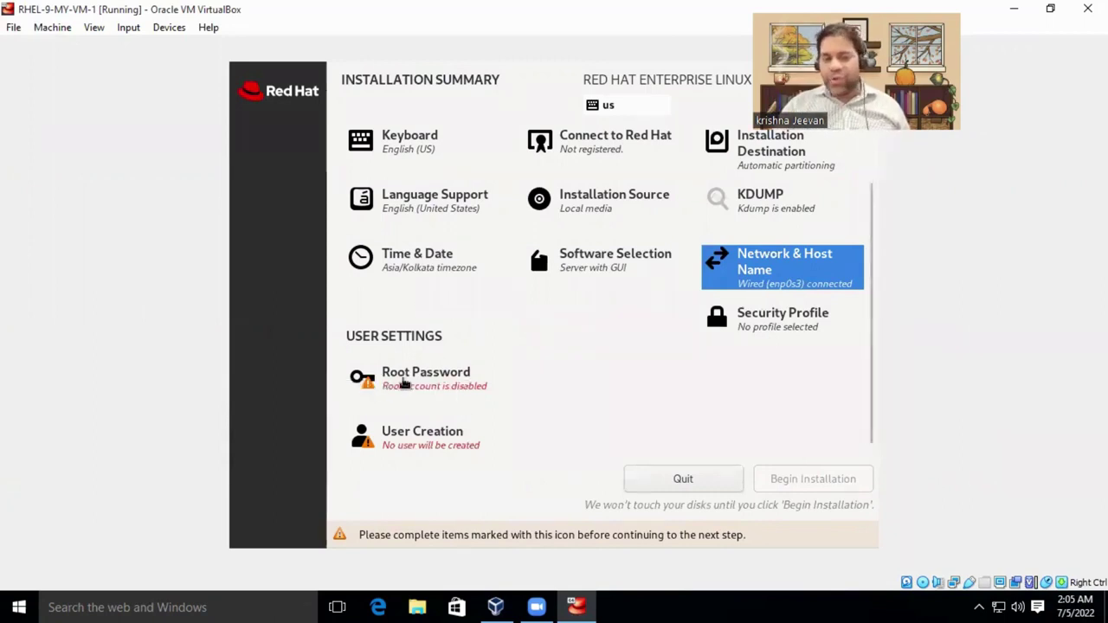
pyautogui.click(406, 382)
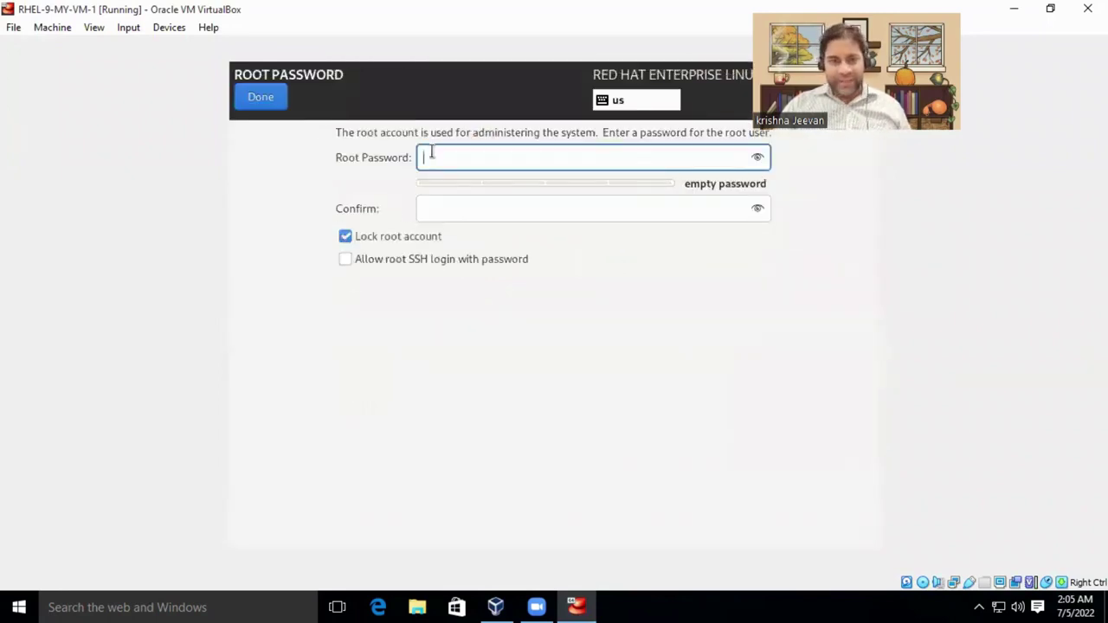
pyautogui.write('redhat')
pyautogui.press('Tab')
pyautogui.write('redhat')
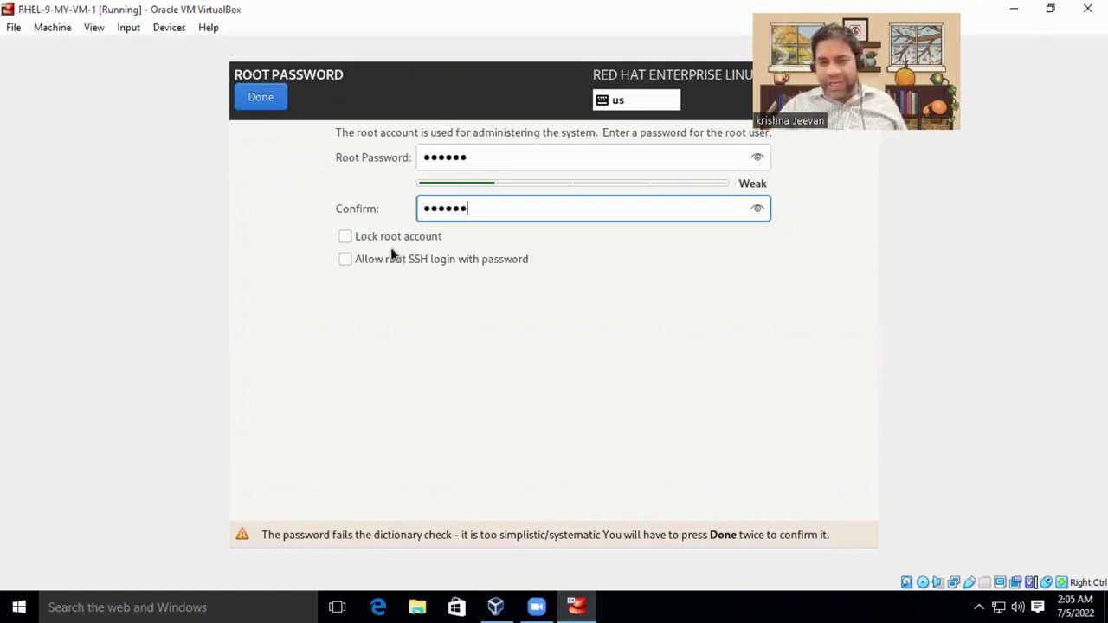
pyautogui.click(264, 98)
pyautogui.click(264, 98)
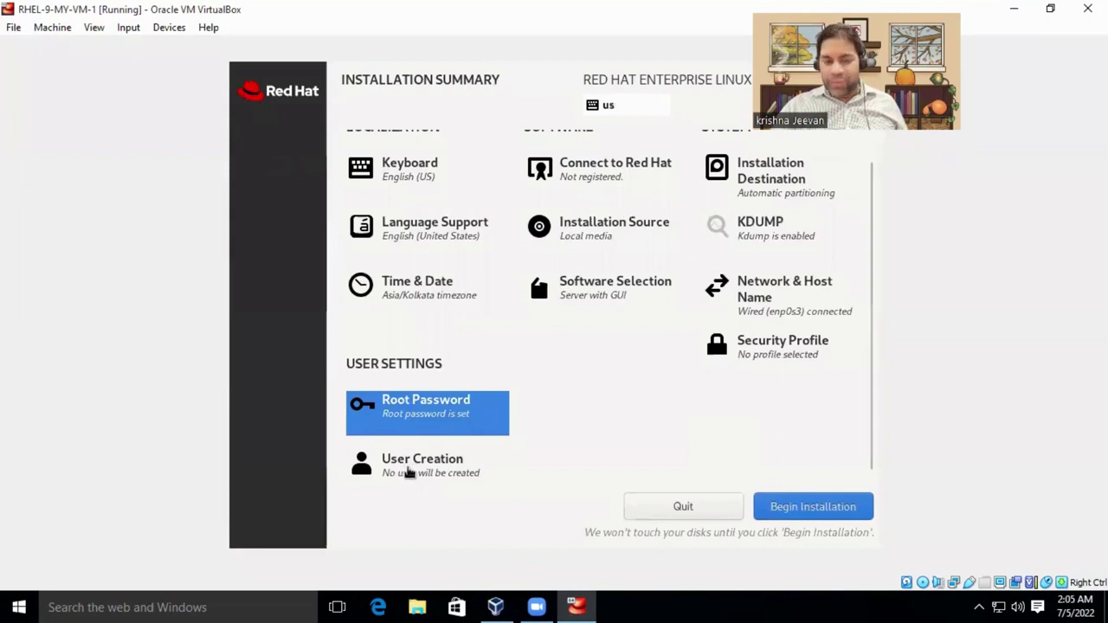
# Create user 'student' with a confirmed password, accepting the weak-password warning.
pyautogui.click(411, 472)
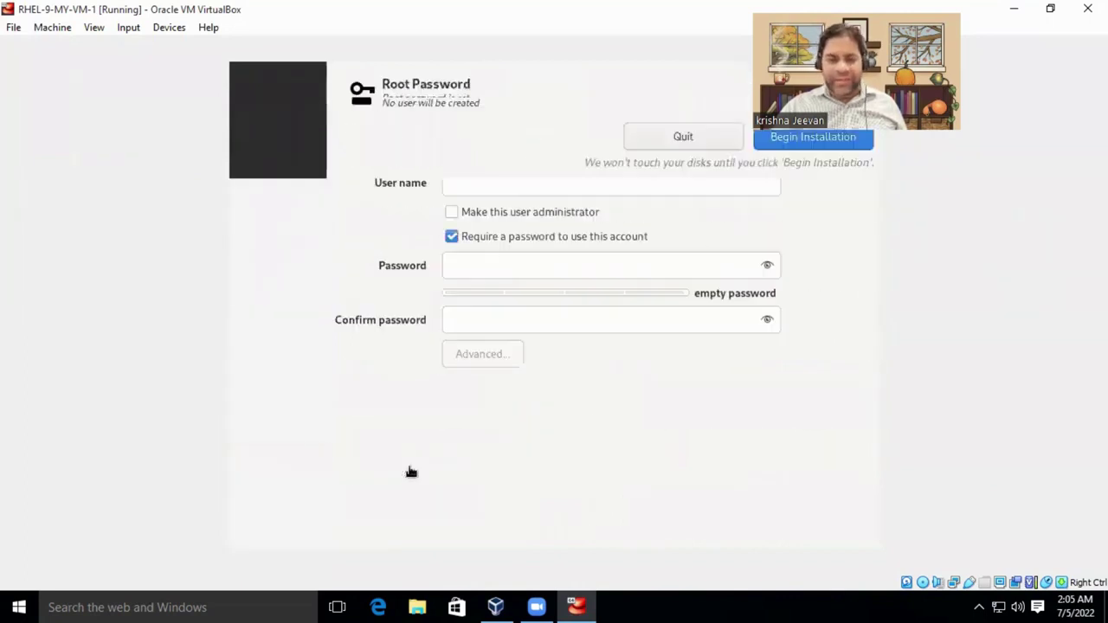
pyautogui.write('student')
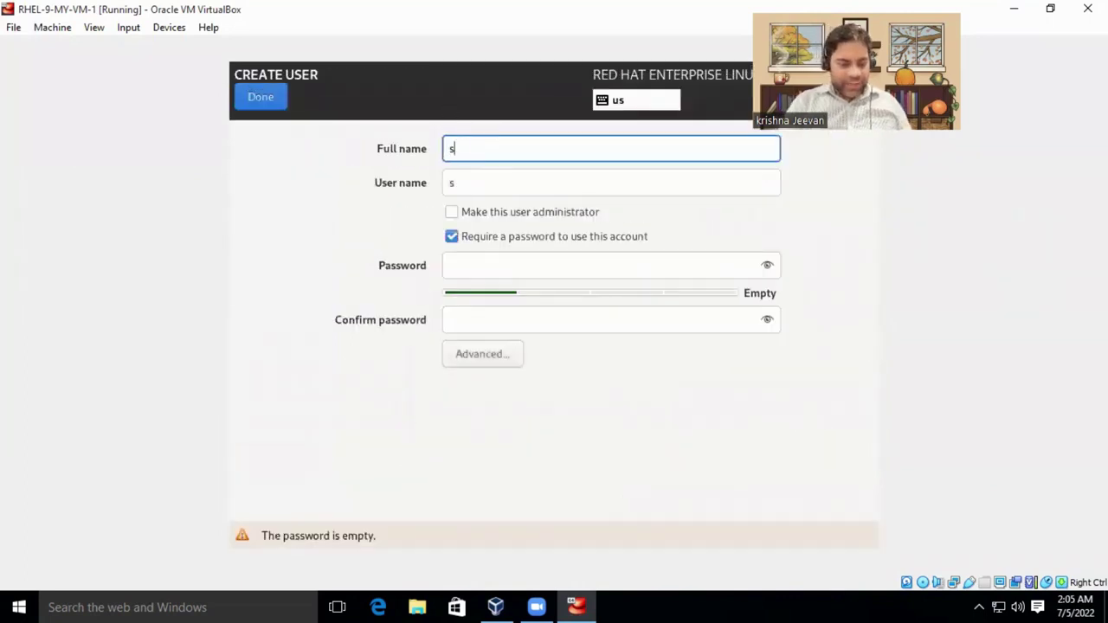
pyautogui.press('Tab')
pyautogui.press('Tab')
pyautogui.press('Tab')
pyautogui.press('Tab')
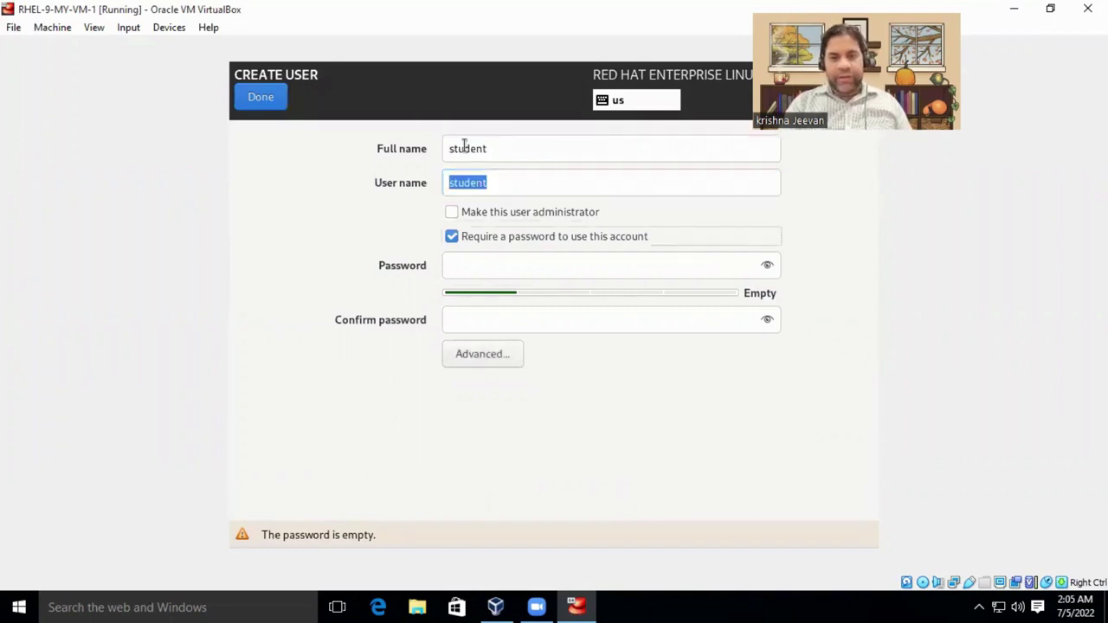
pyautogui.write('redhat')
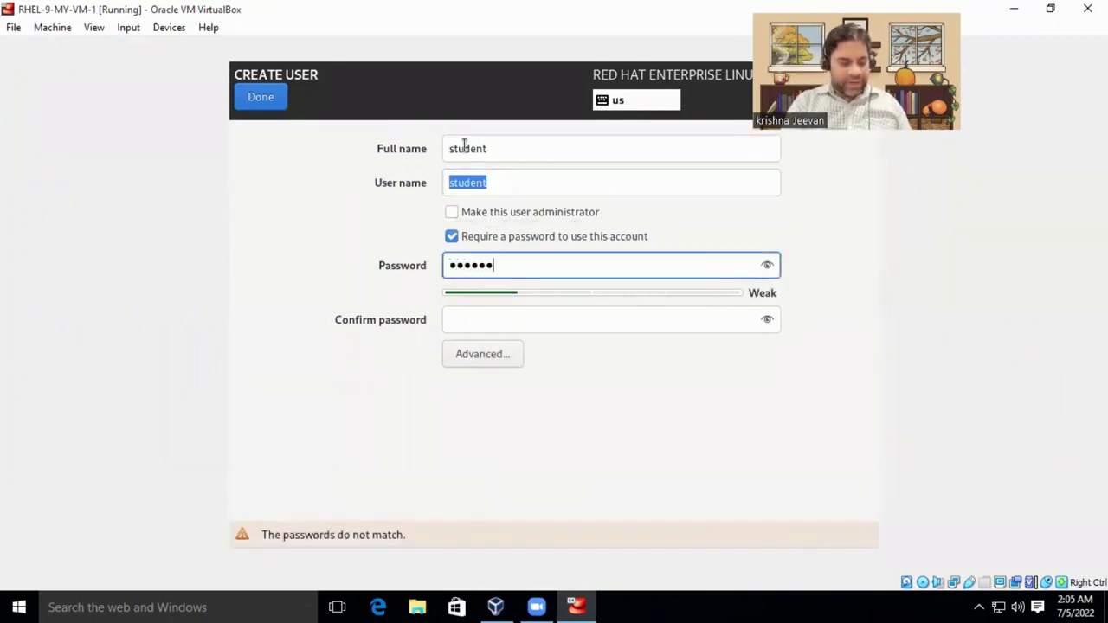
pyautogui.press('Tab')
pyautogui.write('redhat')
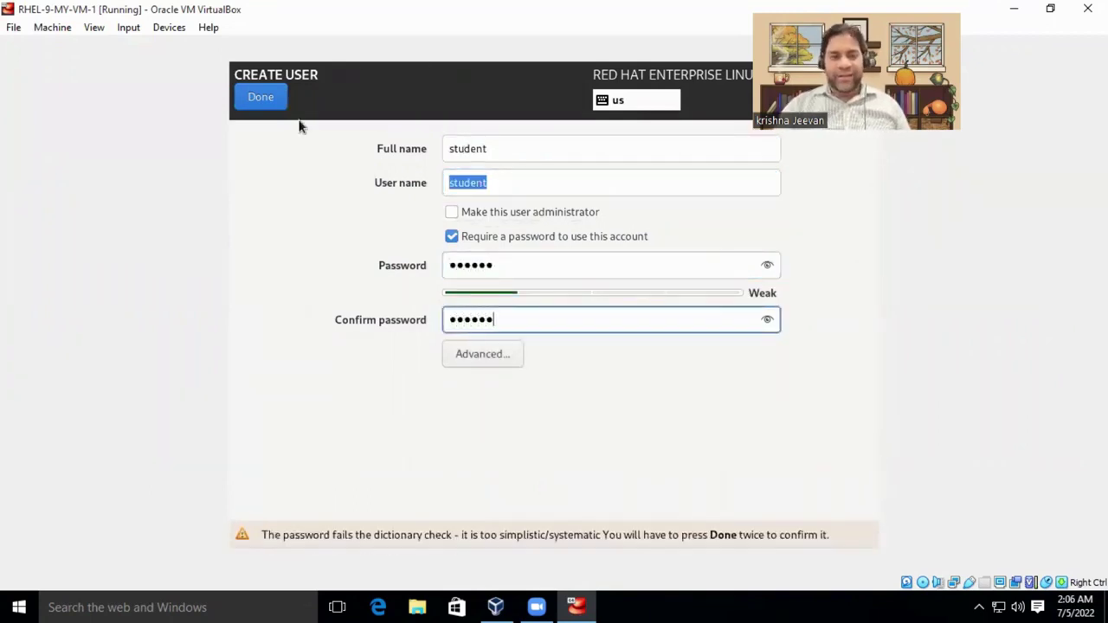
pyautogui.click(258, 98)
pyautogui.click(256, 95)
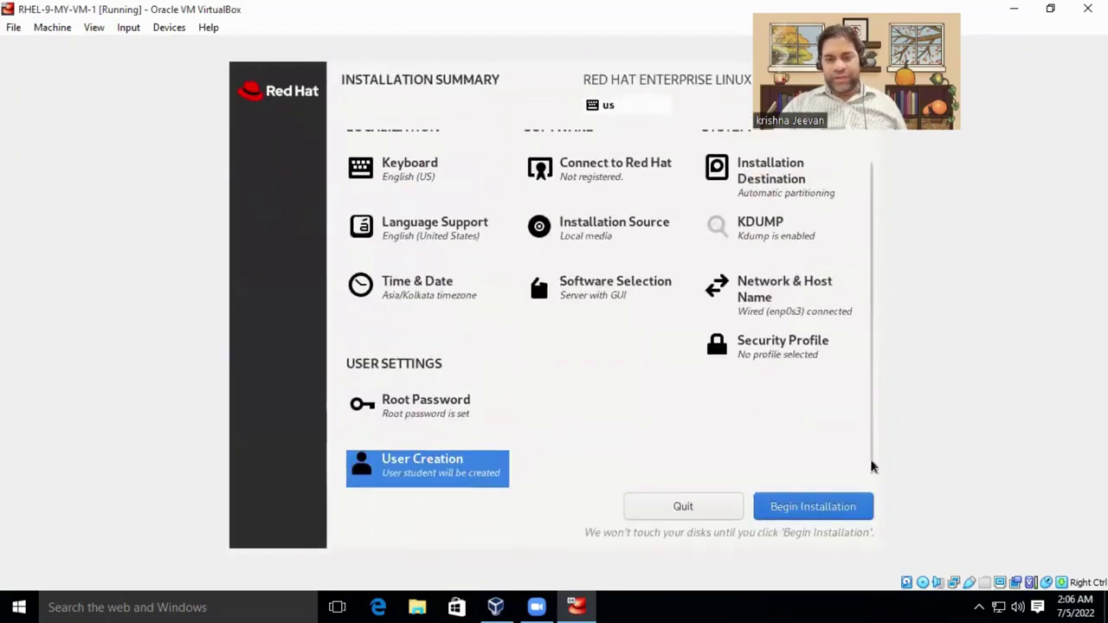
pyautogui.scroll(2, 868, 413)
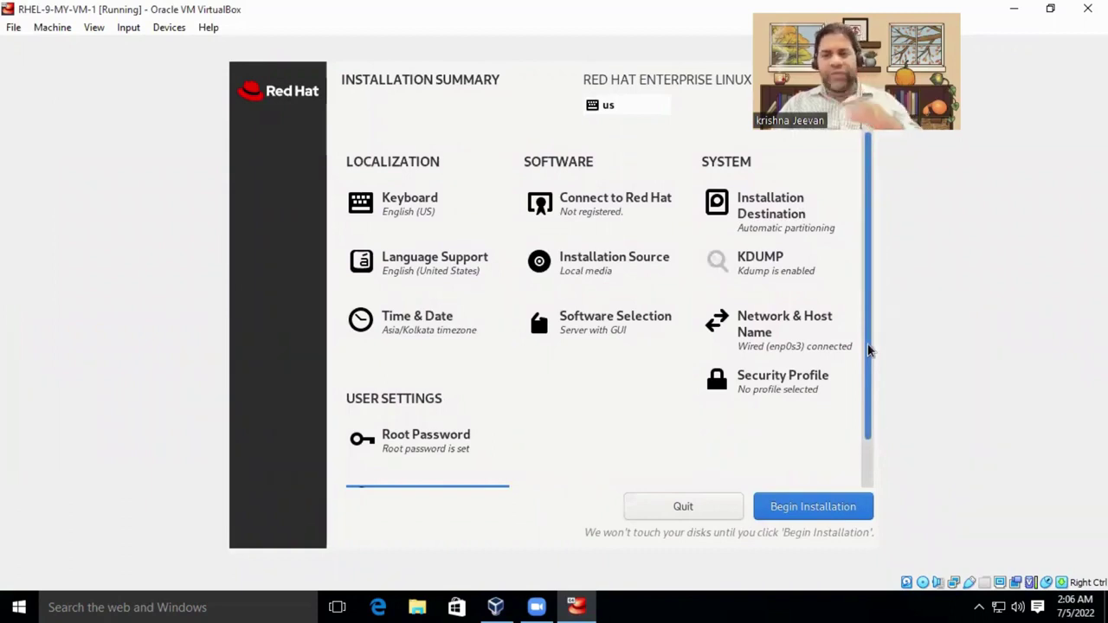
pyautogui.scroll(-2, 868, 351)
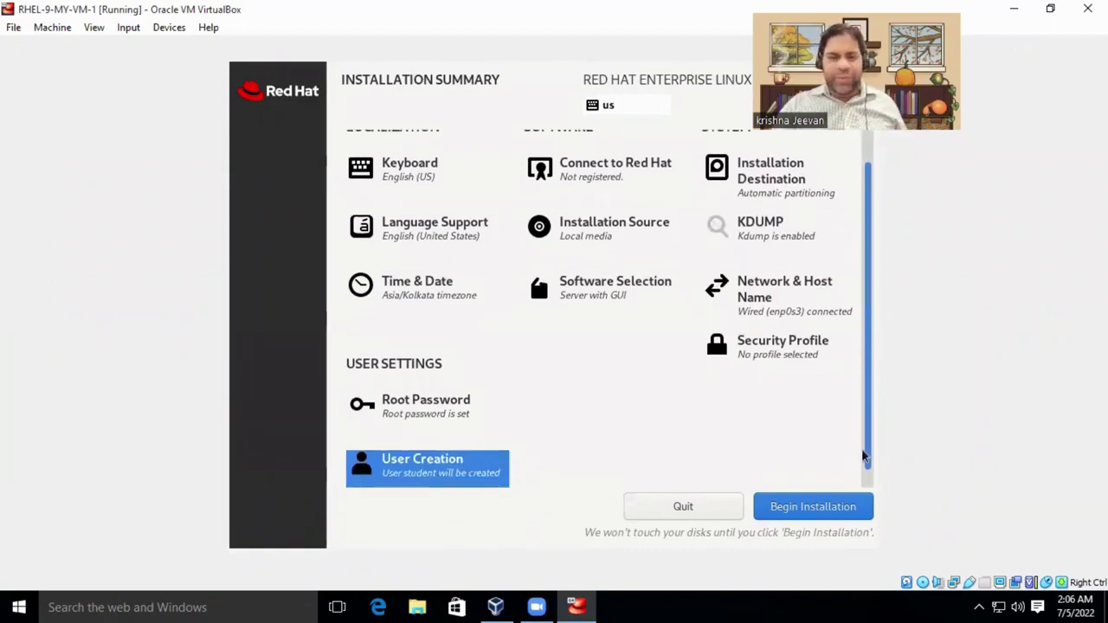
# Begin Installation and narrow and reposition the VM window while the install runs to Complete.
pyautogui.click(827, 507)
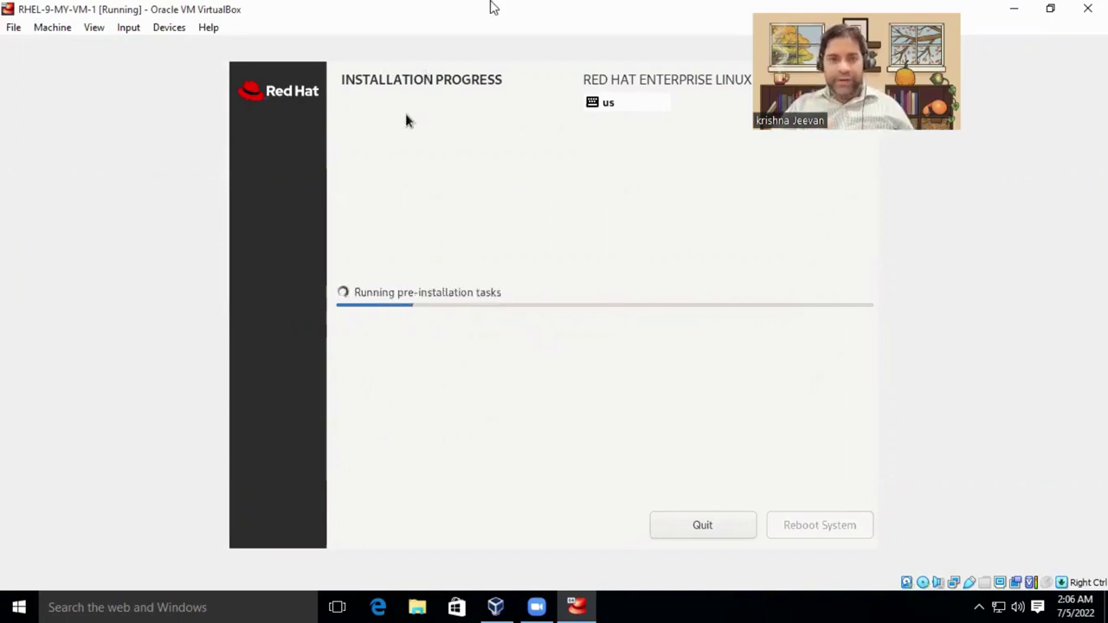
pyautogui.doubleClick(571, 10)
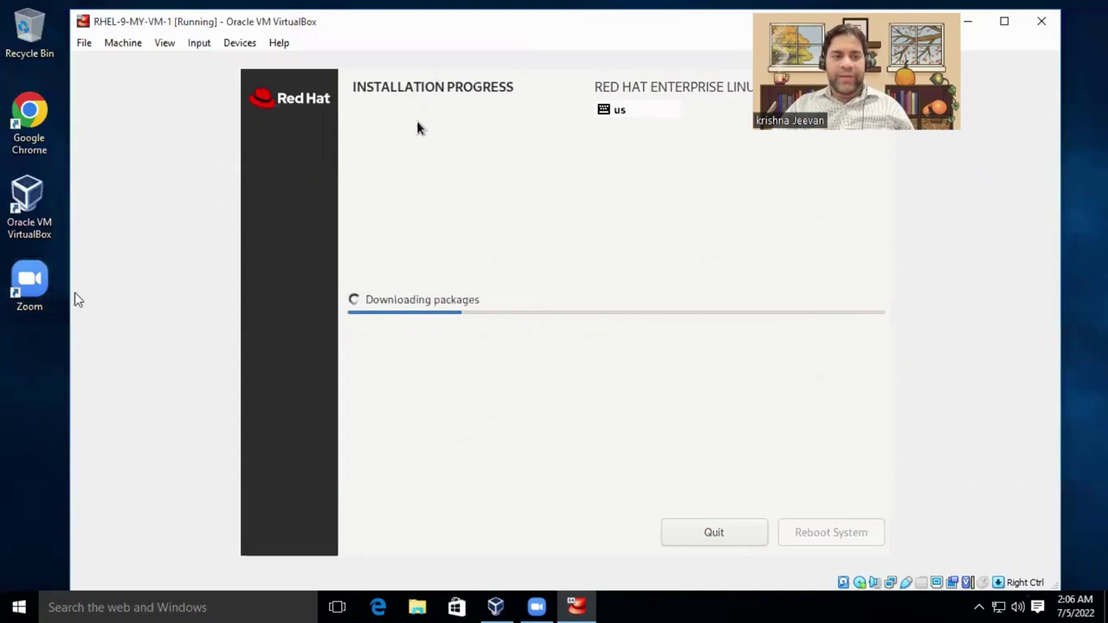
pyautogui.moveTo(69, 289); pyautogui.dragTo(295, 289)
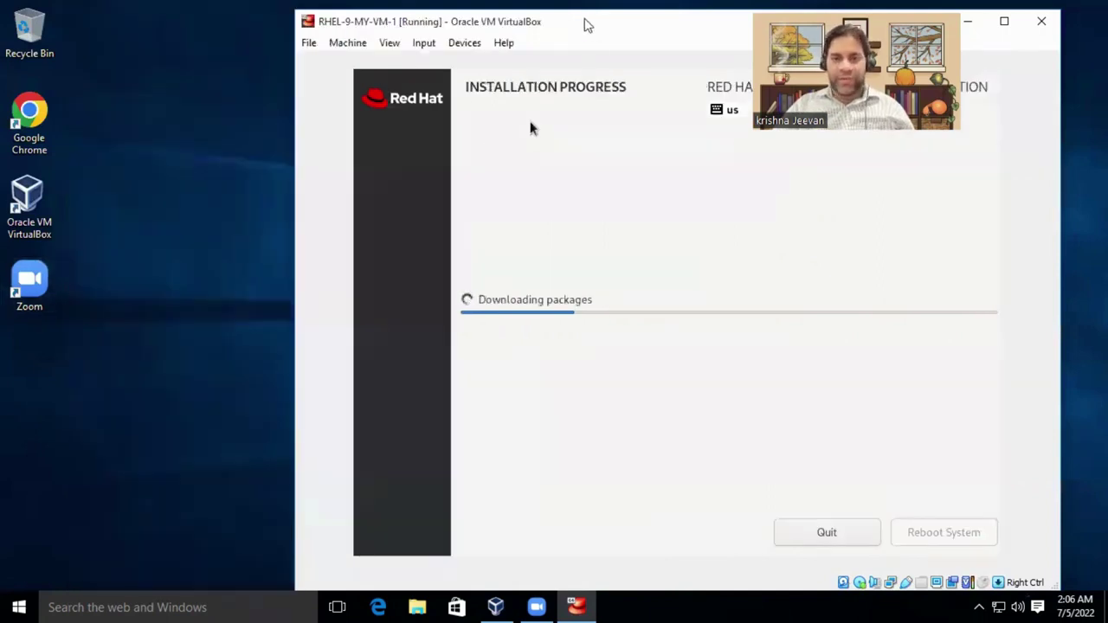
pyautogui.moveTo(587, 26); pyautogui.dragTo(437, 19)
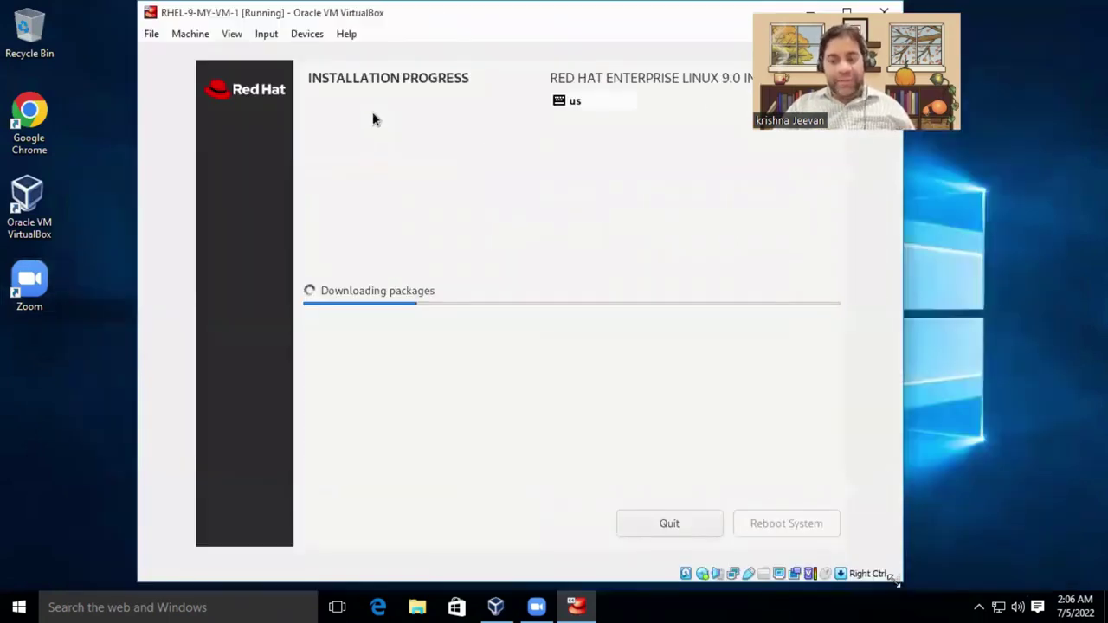
pyautogui.moveTo(897, 582); pyautogui.dragTo(963, 530)
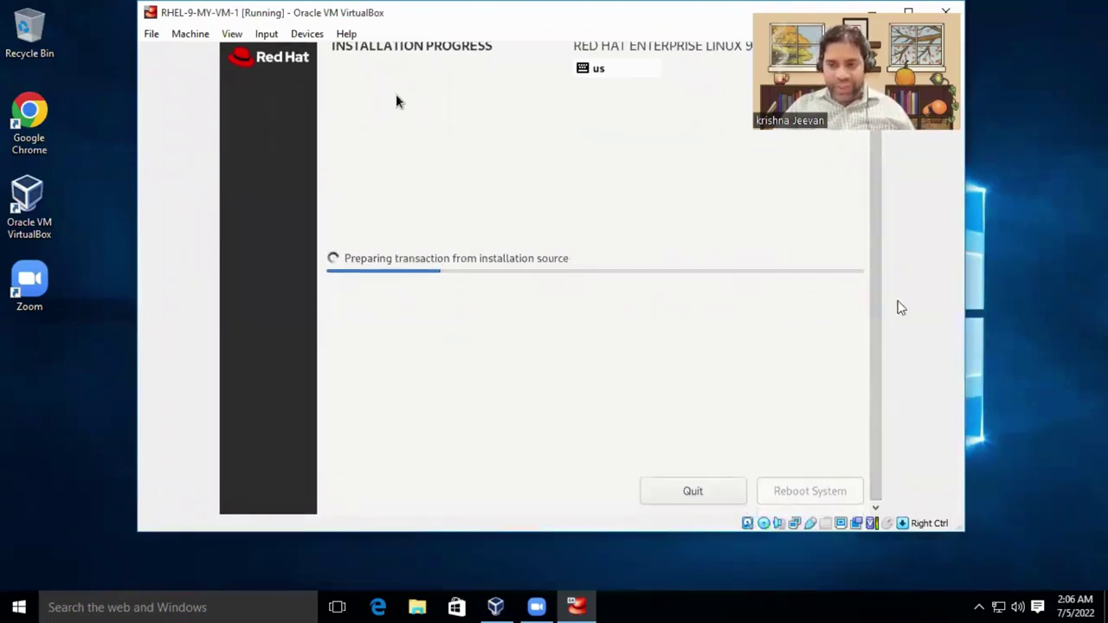
pyautogui.scroll(2, 875, 379)
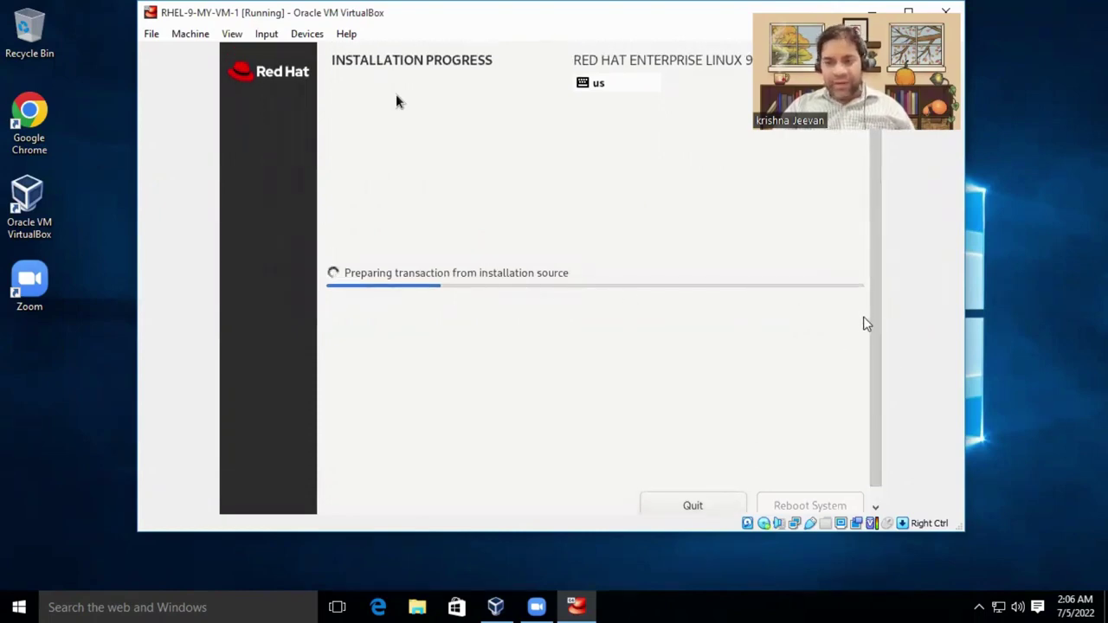
pyautogui.scroll(-2, 878, 364)
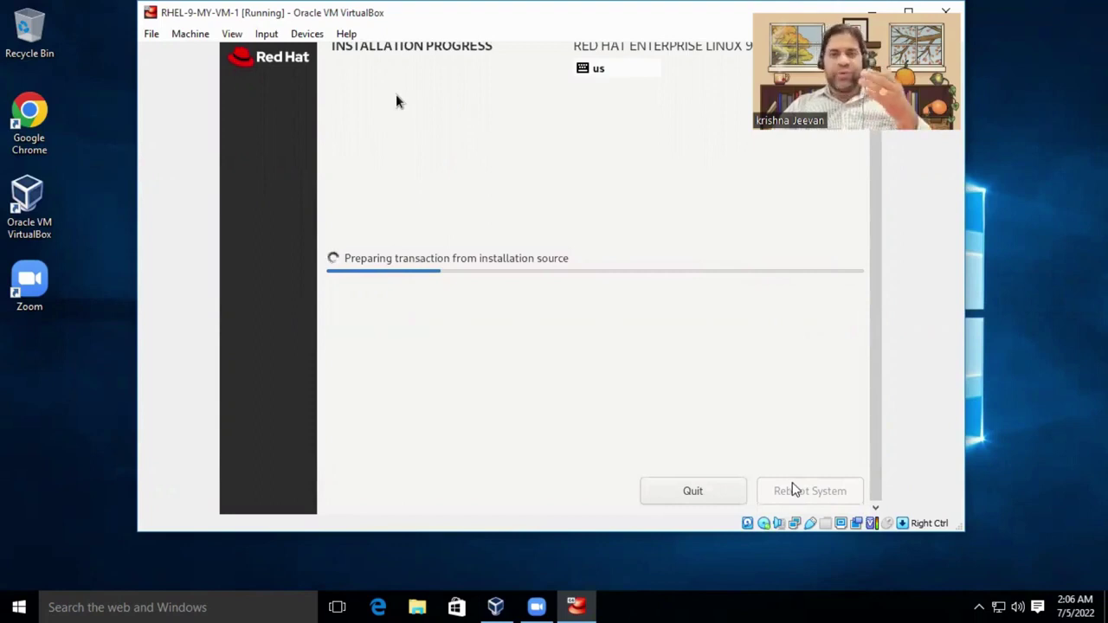
pyautogui.scroll(2, 871, 383)
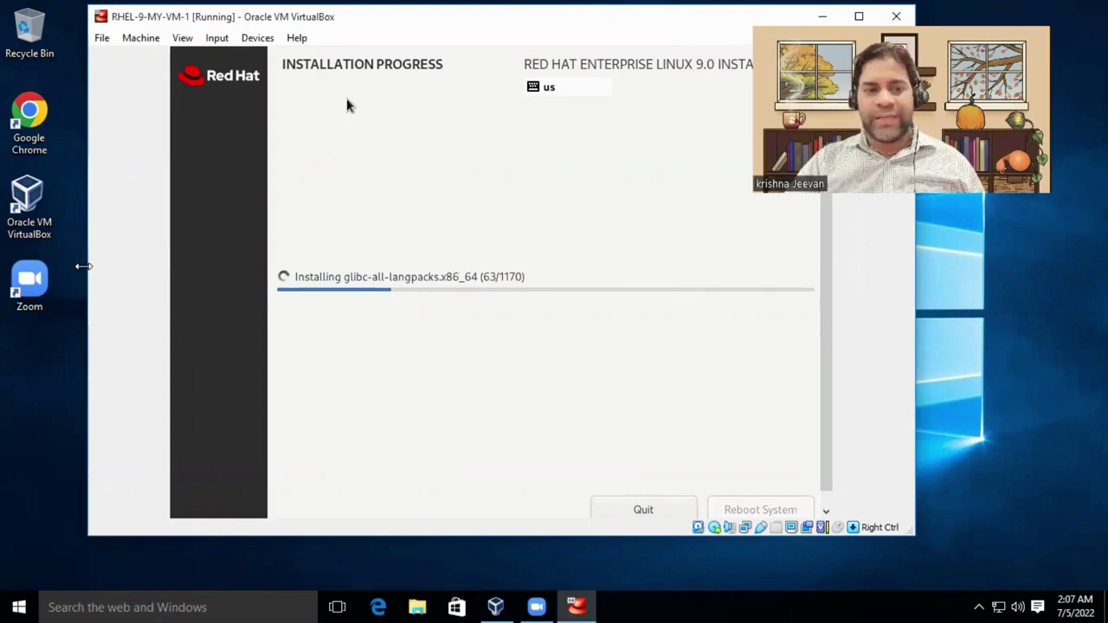
pyautogui.moveTo(82, 266); pyautogui.dragTo(220, 267)
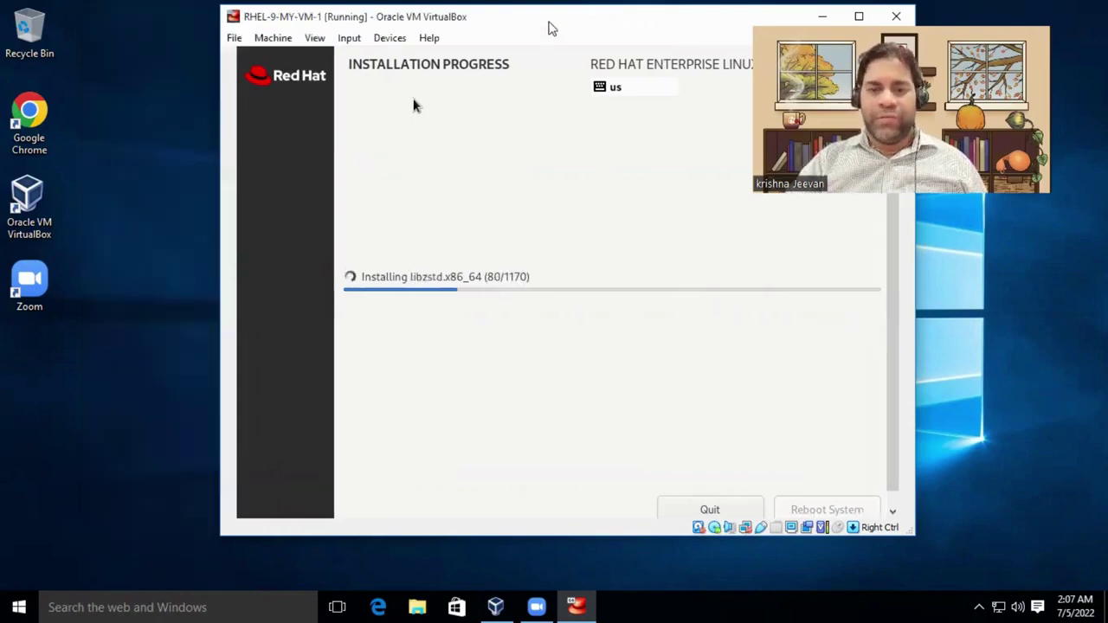
pyautogui.moveTo(549, 29); pyautogui.dragTo(461, 24)
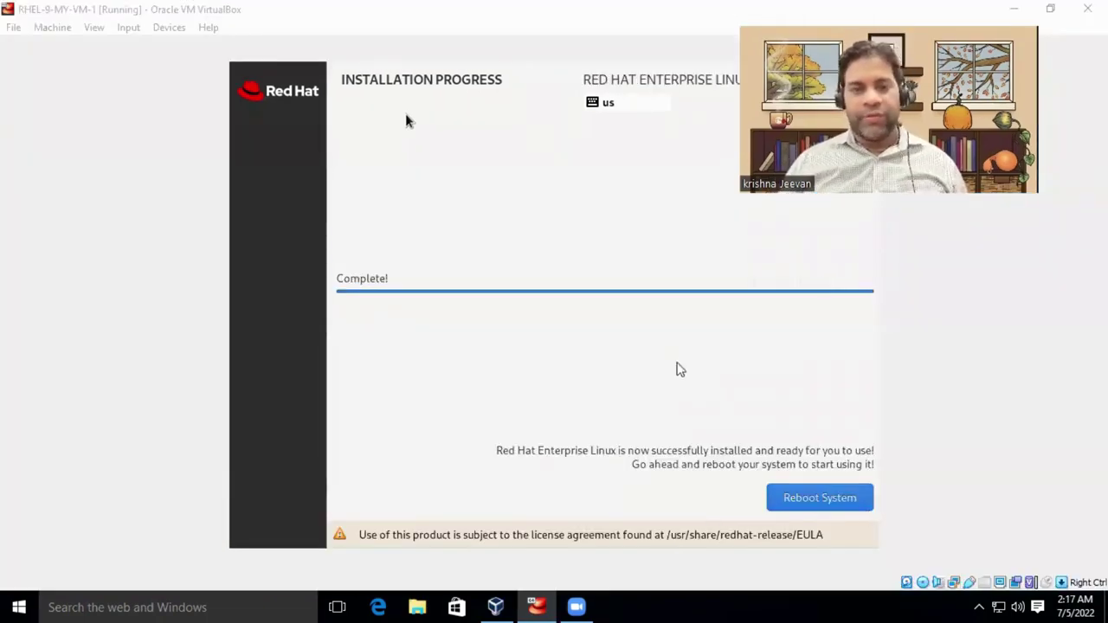
# Reboot the newly installed RHEL system and resize the VM window while it boots to the login screen.
pyautogui.click(695, 393)
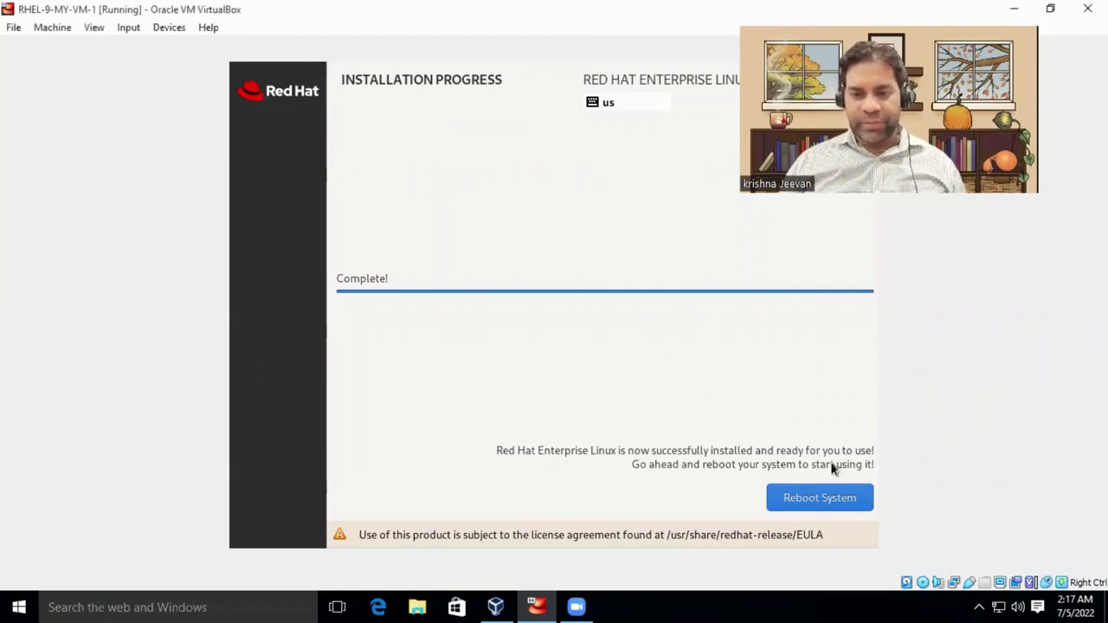
pyautogui.click(822, 508)
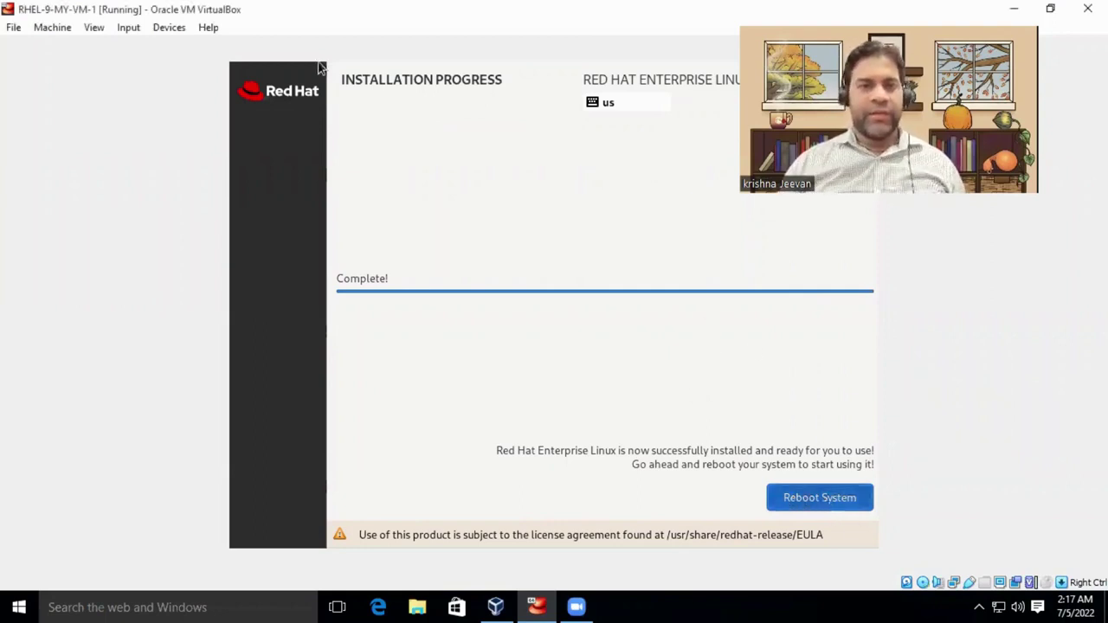
pyautogui.doubleClick(184, 6)
pyautogui.moveTo(362, 26); pyautogui.dragTo(384, 33)
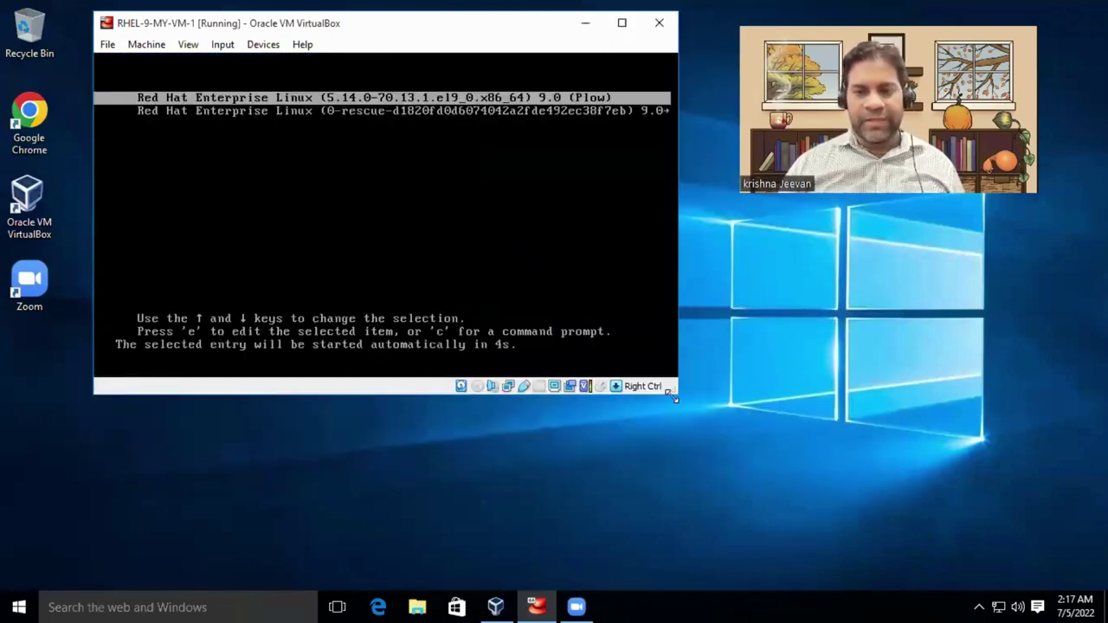
pyautogui.moveTo(674, 398); pyautogui.dragTo(977, 510)
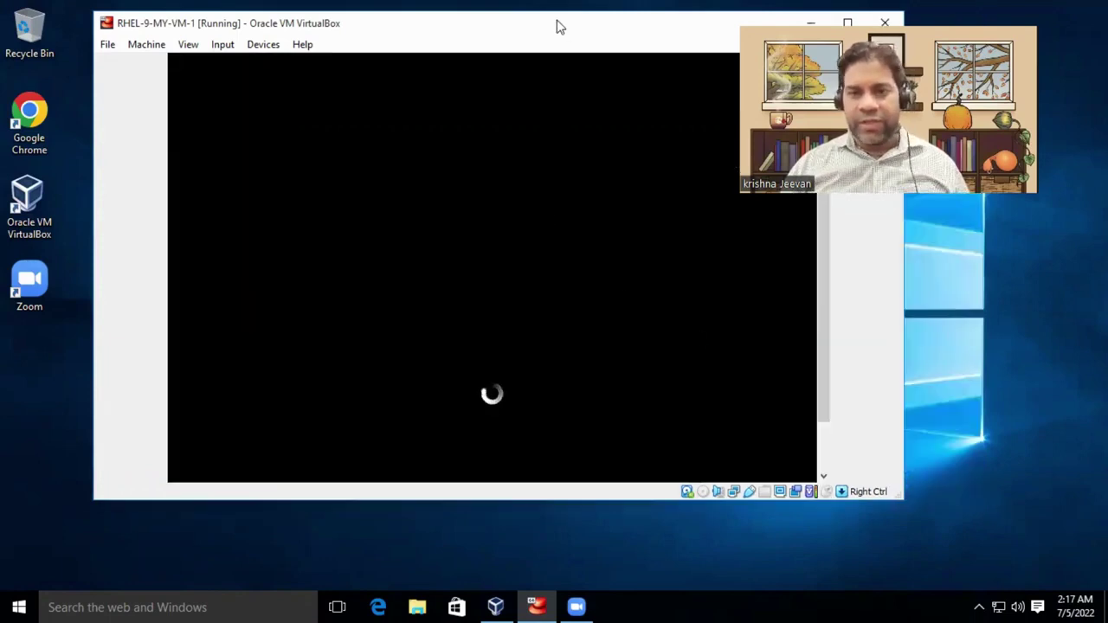
pyautogui.moveTo(559, 26); pyautogui.dragTo(601, 21)
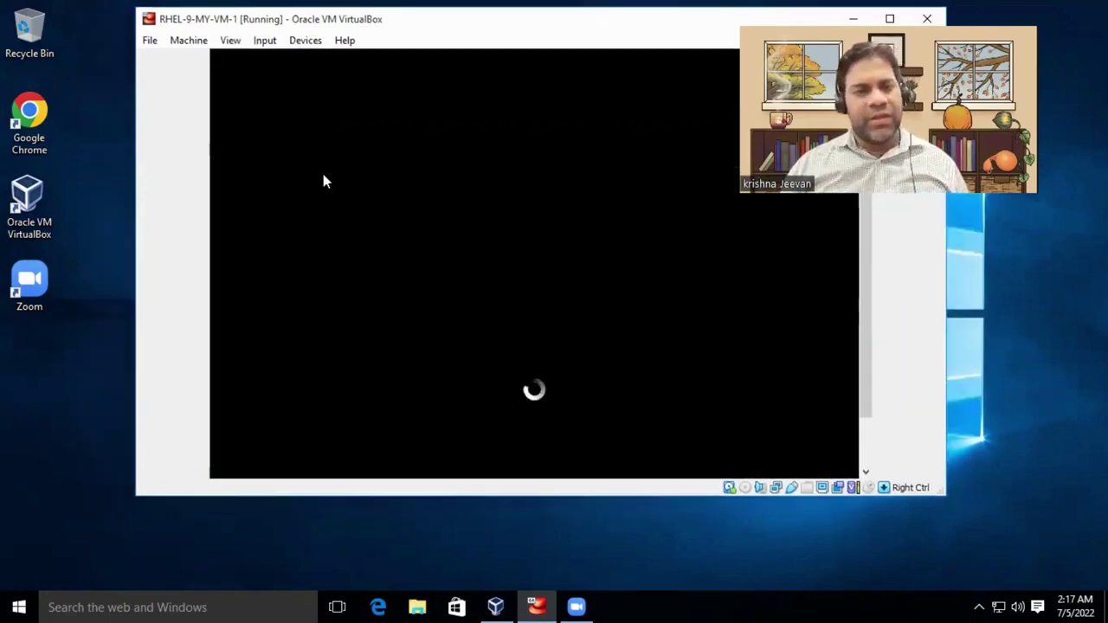
pyautogui.moveTo(130, 228); pyautogui.dragTo(161, 227)
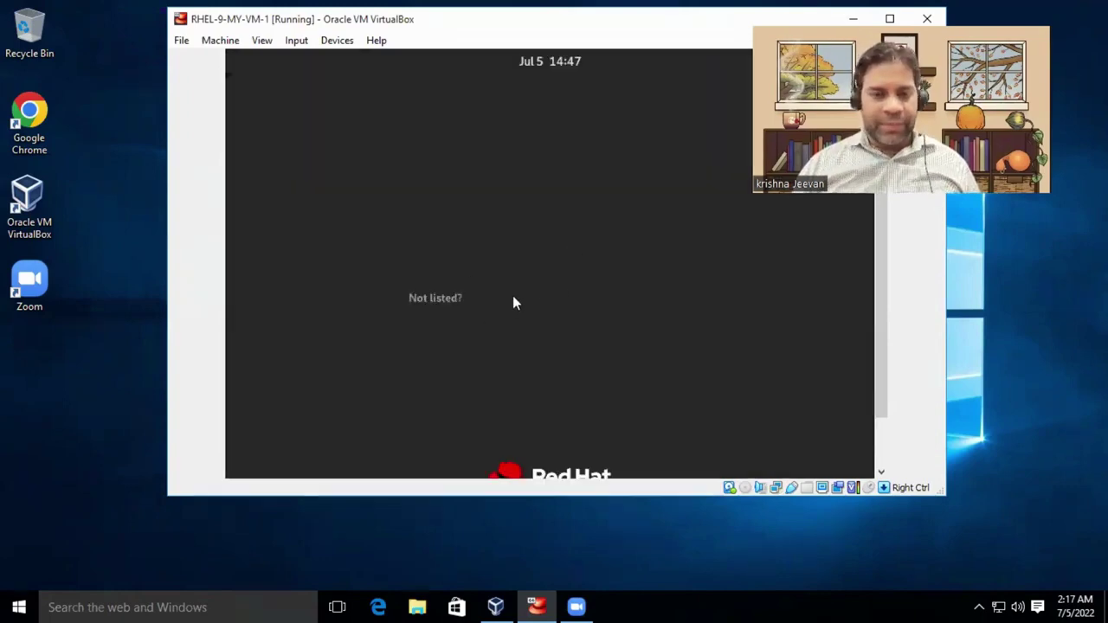
# Log in as the unlisted user 'root' with the account password.
pyautogui.doubleClick(596, 24)
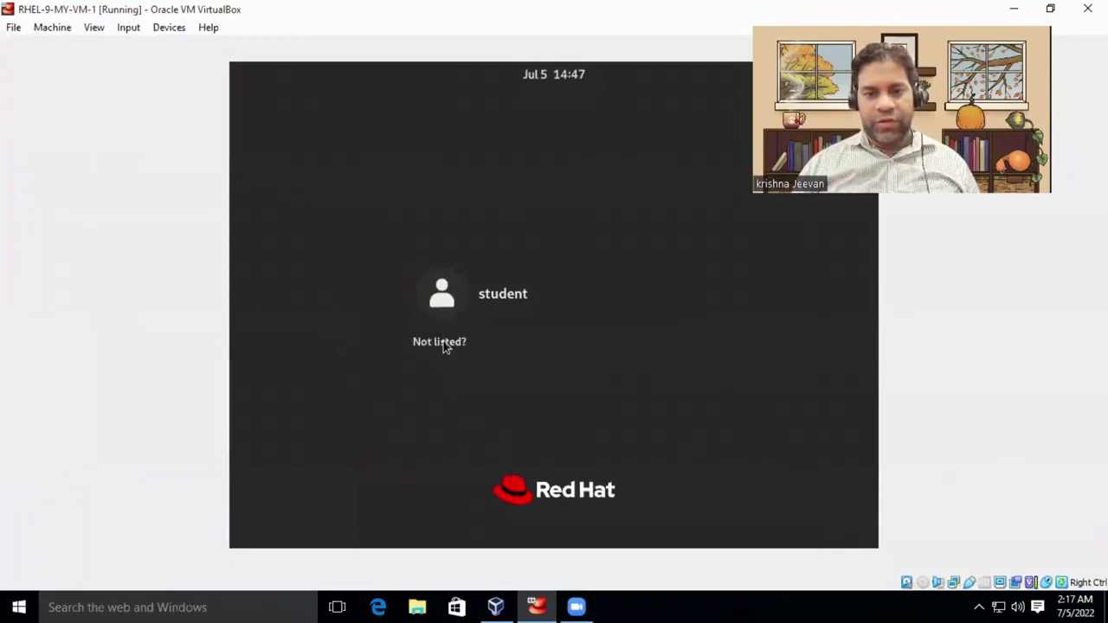
pyautogui.click(445, 342)
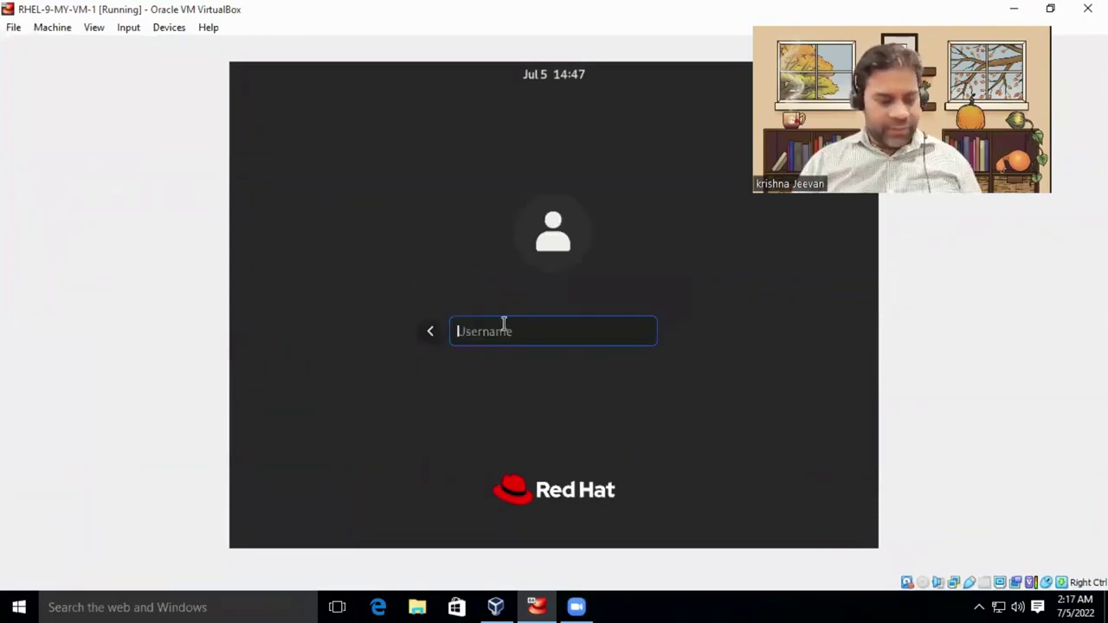
pyautogui.write('root')
pyautogui.press('Return')
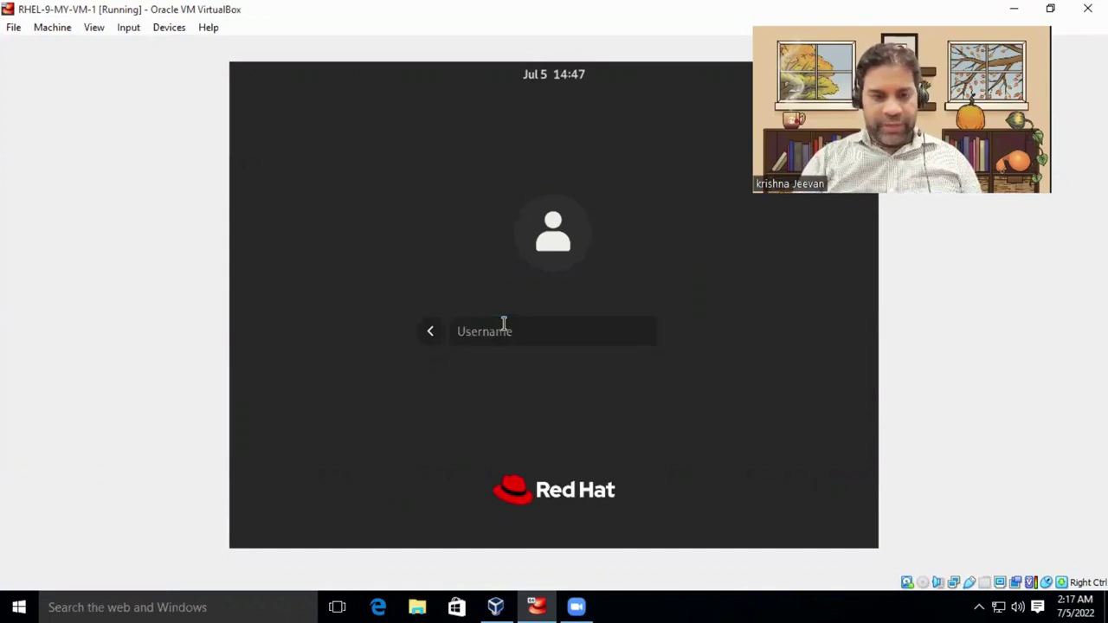
pyautogui.write('******')
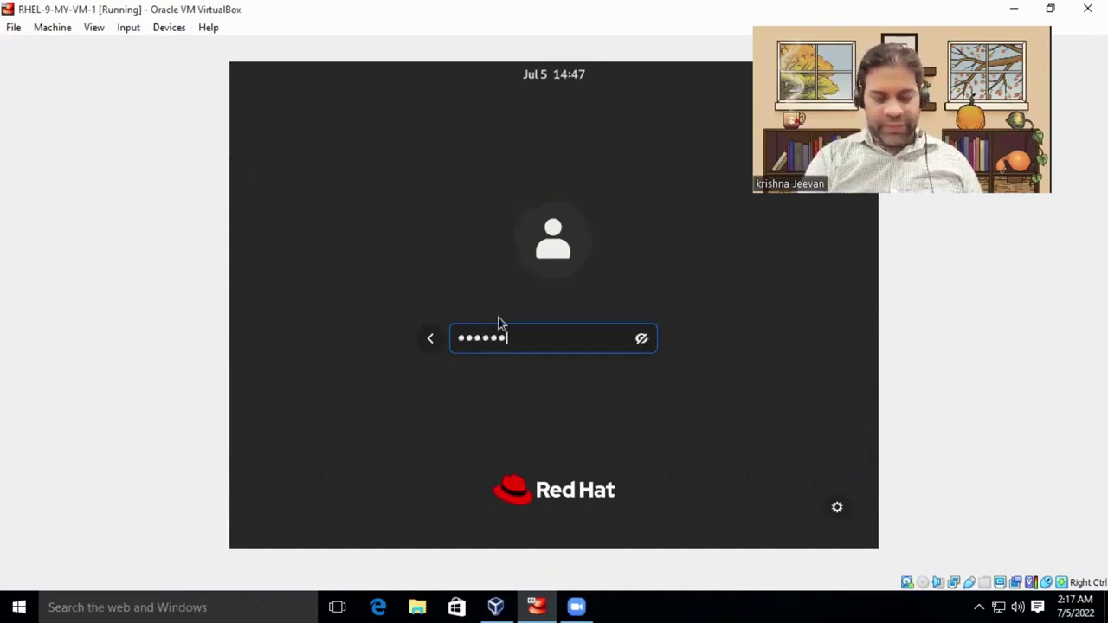
pyautogui.press('Return')
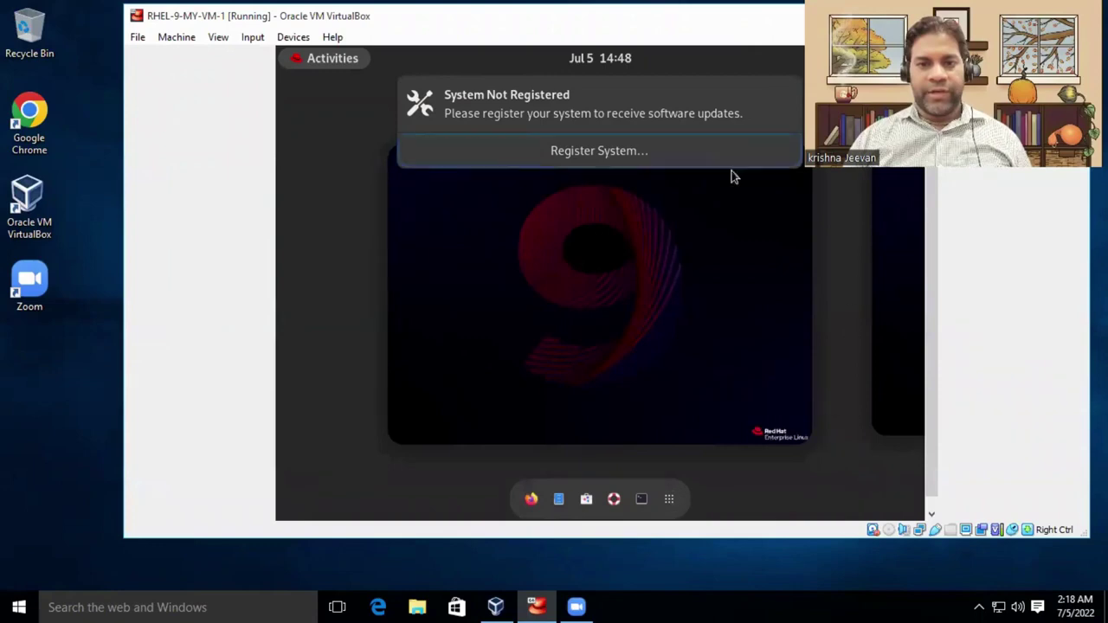
# Dismiss the System Not Registered notice, maximize the VM window and leave the Activities overview.
pyautogui.click(789, 99)
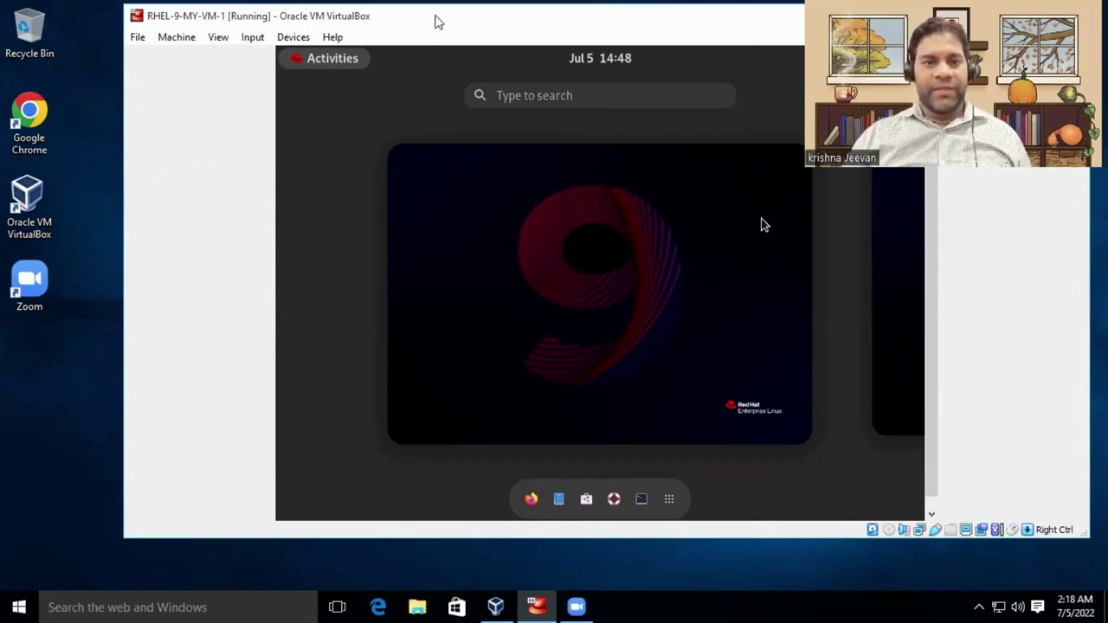
pyautogui.doubleClick(506, 16)
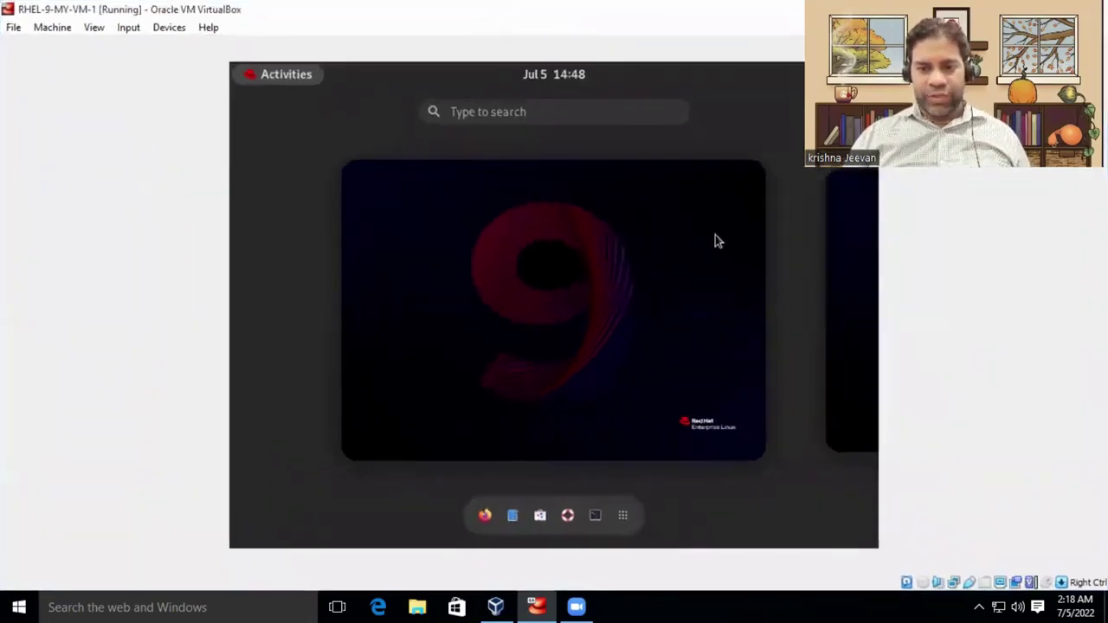
pyautogui.click(697, 477)
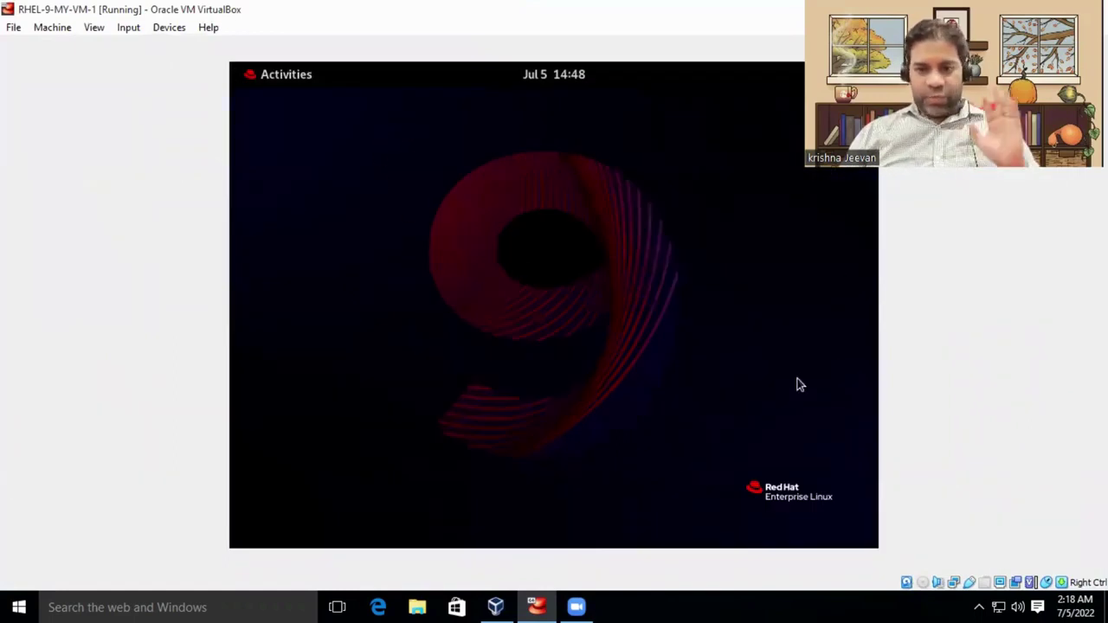
# Preview several wallpapers in Background settings and choose the orange striped one.
pyautogui.rightClick(425, 275)
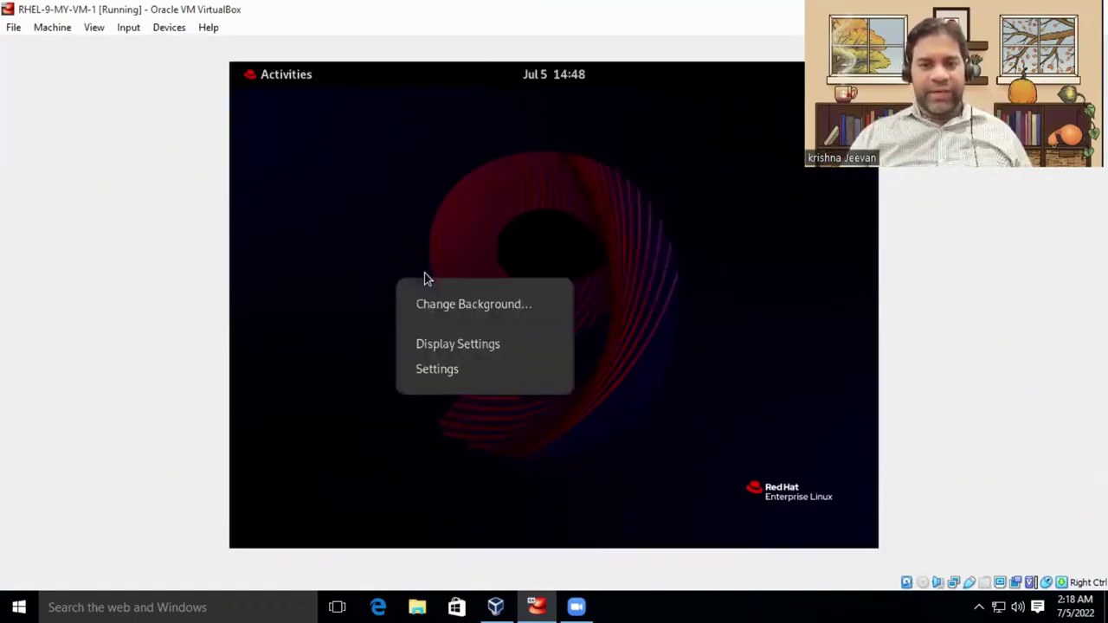
pyautogui.click(467, 303)
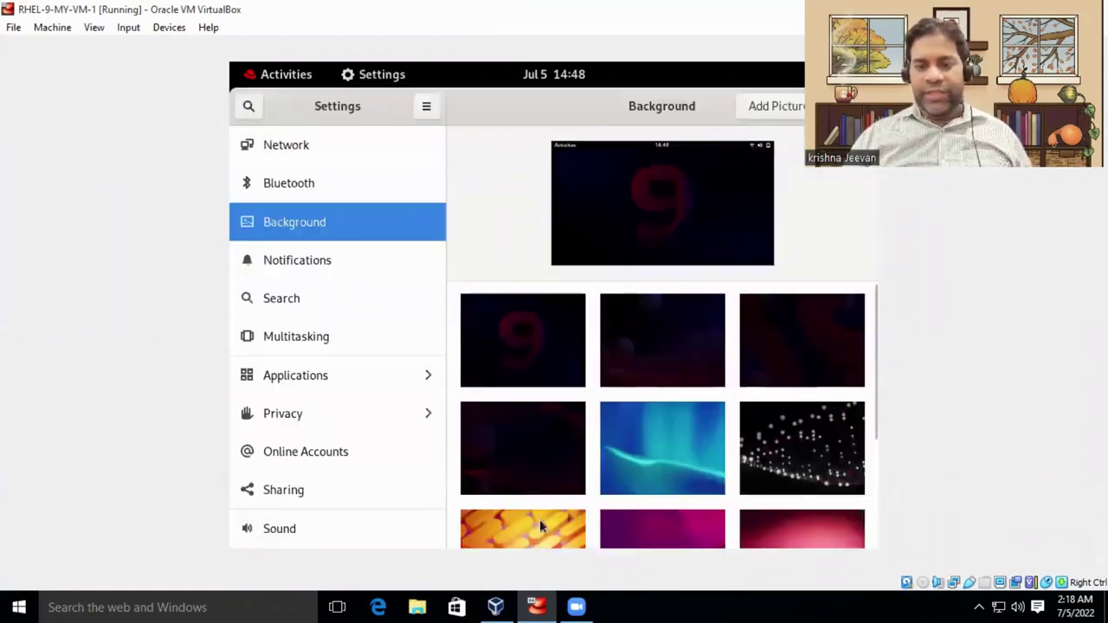
pyautogui.click(519, 312)
pyautogui.click(616, 339)
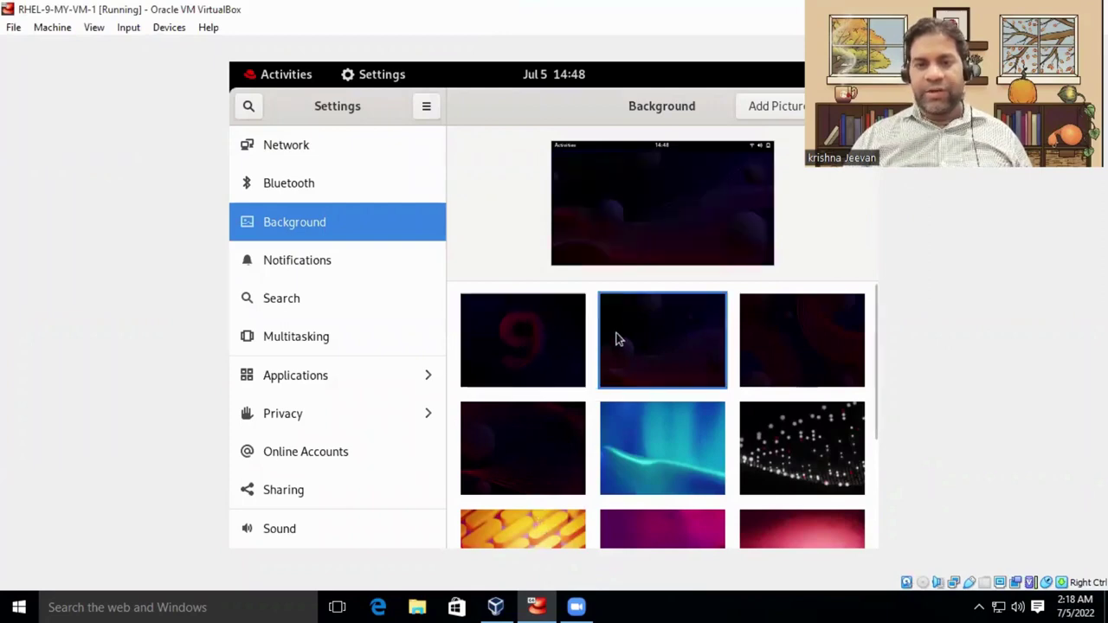
pyautogui.click(821, 354)
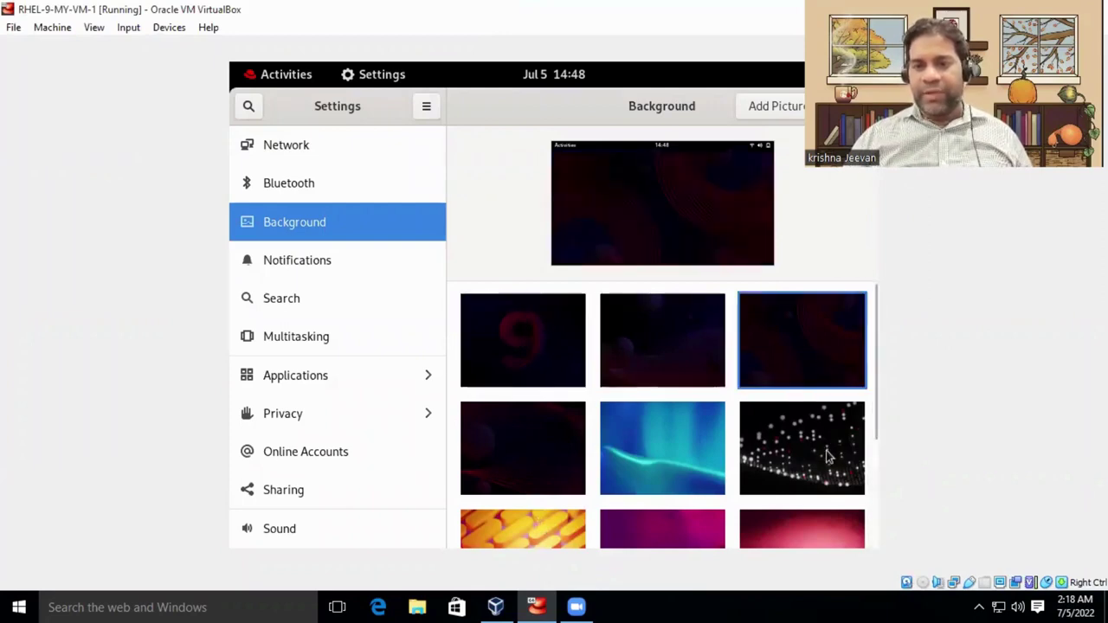
pyautogui.click(827, 452)
pyautogui.click(611, 490)
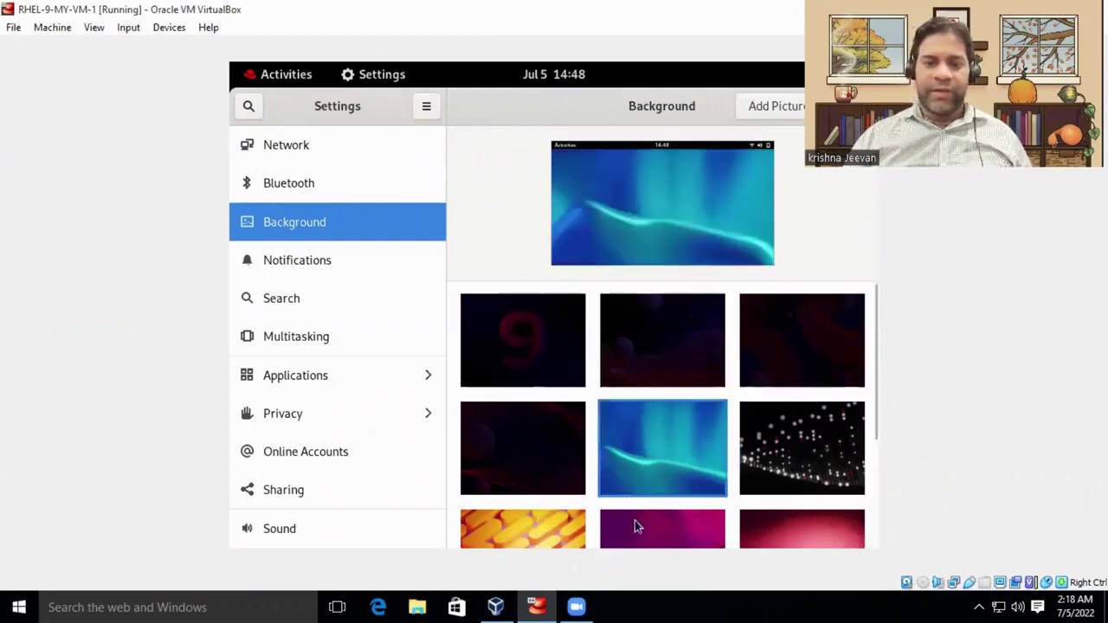
pyautogui.click(633, 520)
pyautogui.click(568, 513)
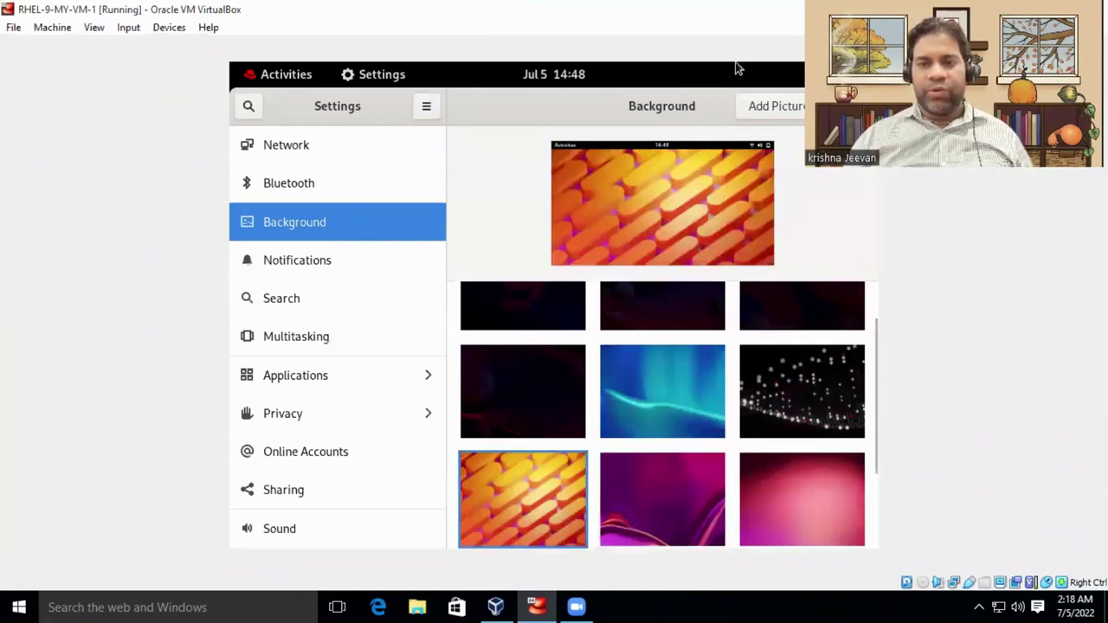
# Close the Settings window and launch a Terminal from the Activities dash.
pyautogui.doubleClick(703, 93)
pyautogui.click(568, 203)
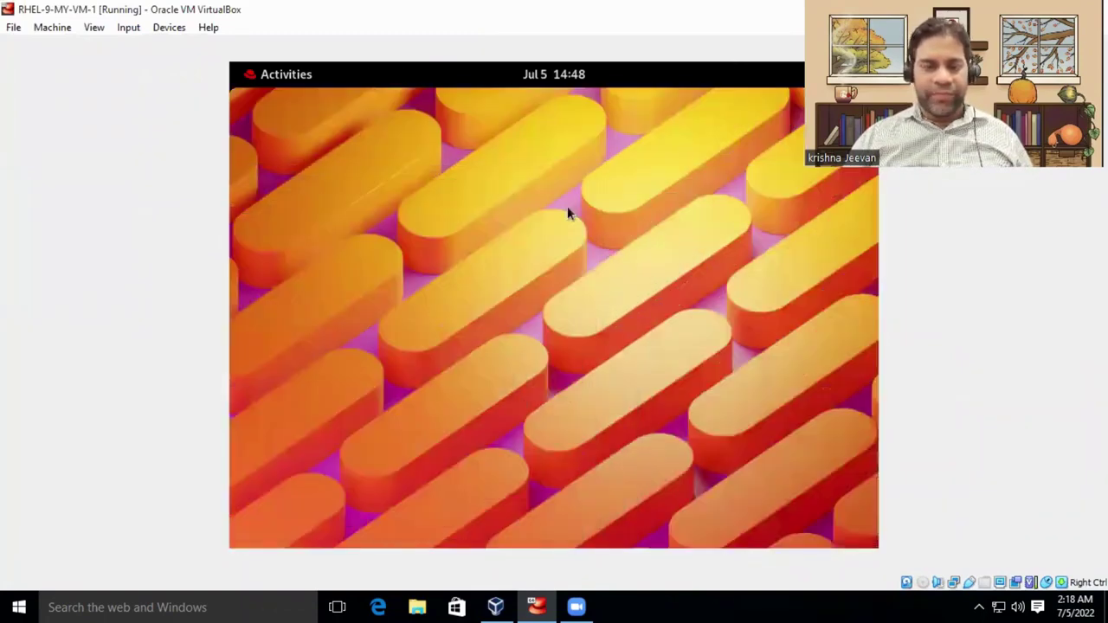
pyautogui.click(263, 77)
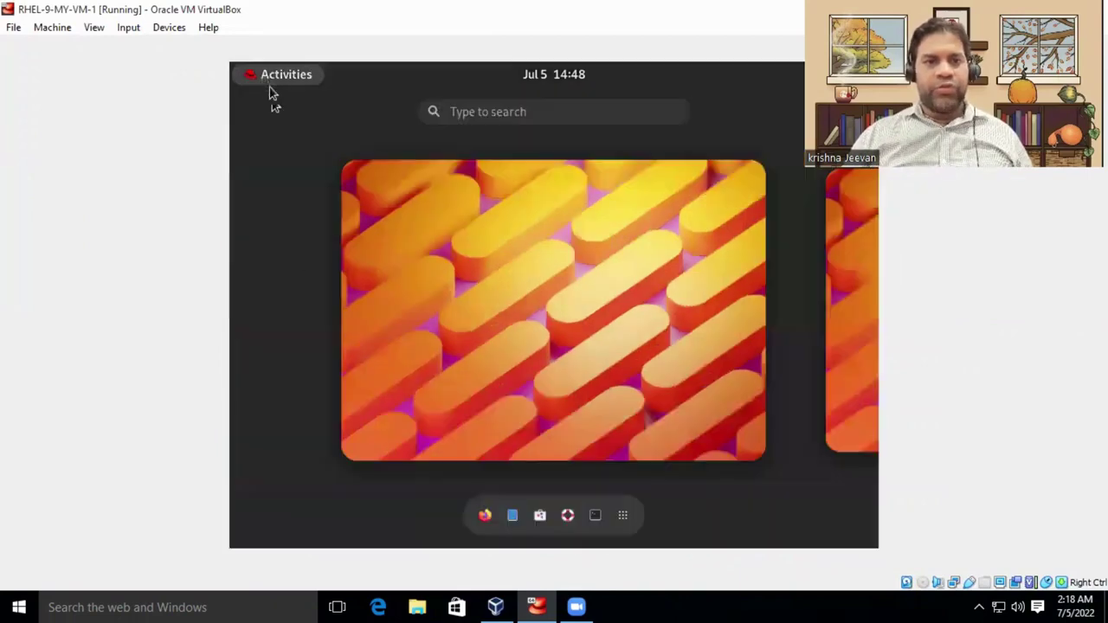
pyautogui.click(596, 516)
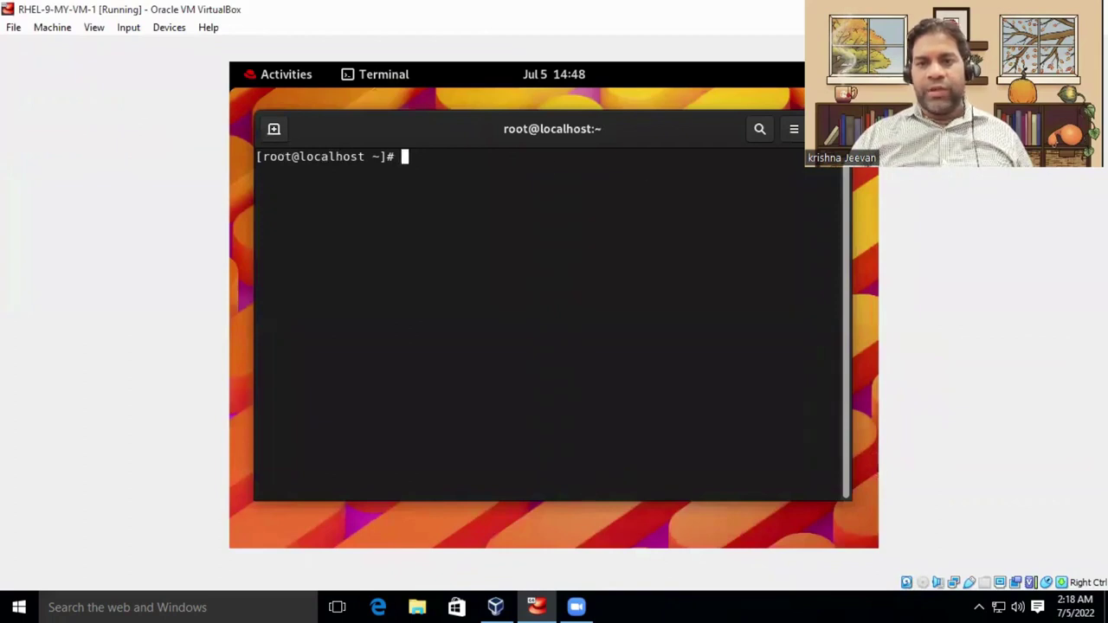
# Reset and clear the terminal from its Advanced menu.
pyautogui.click(794, 130)
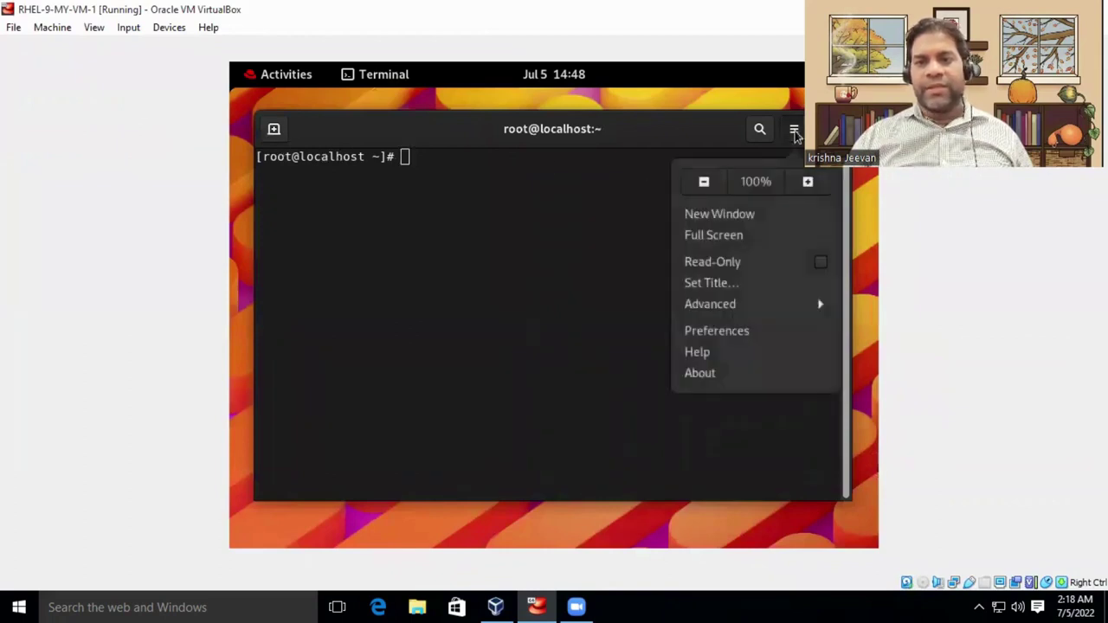
pyautogui.click(741, 304)
pyautogui.click(747, 240)
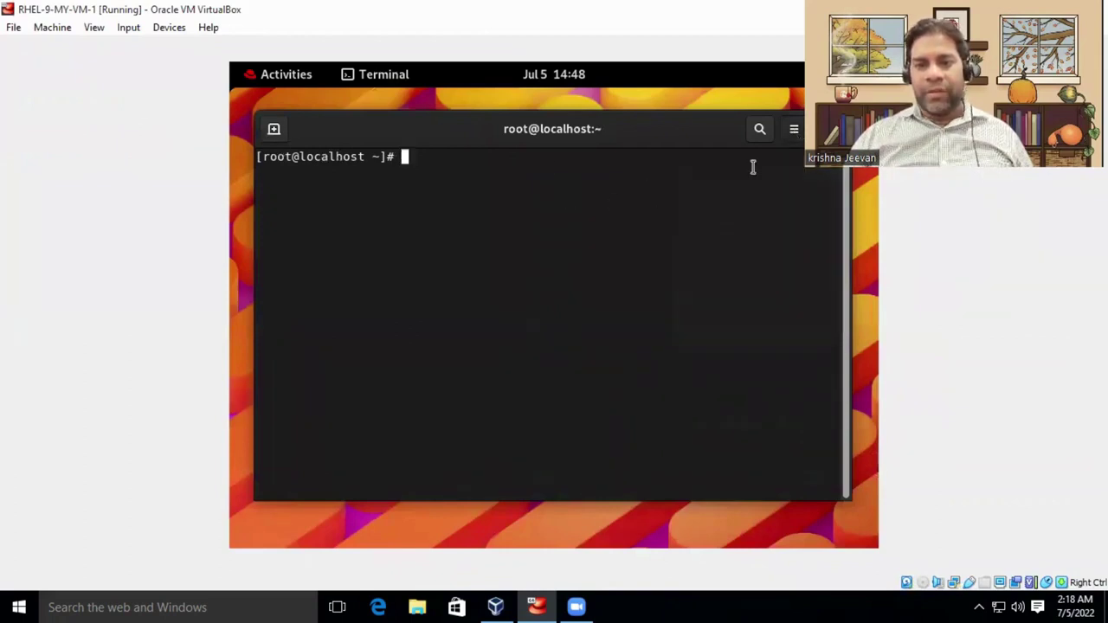
pyautogui.click(790, 129)
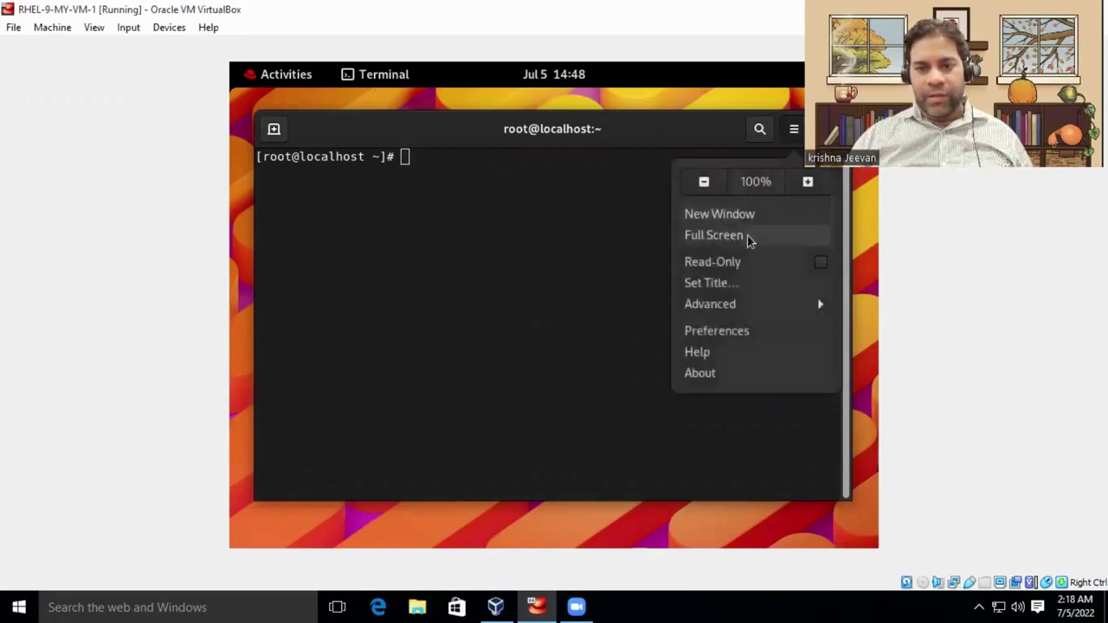
# Set the terminal's Theme variant to Light in Preferences, keeping new terminals in a window.
pyautogui.click(727, 334)
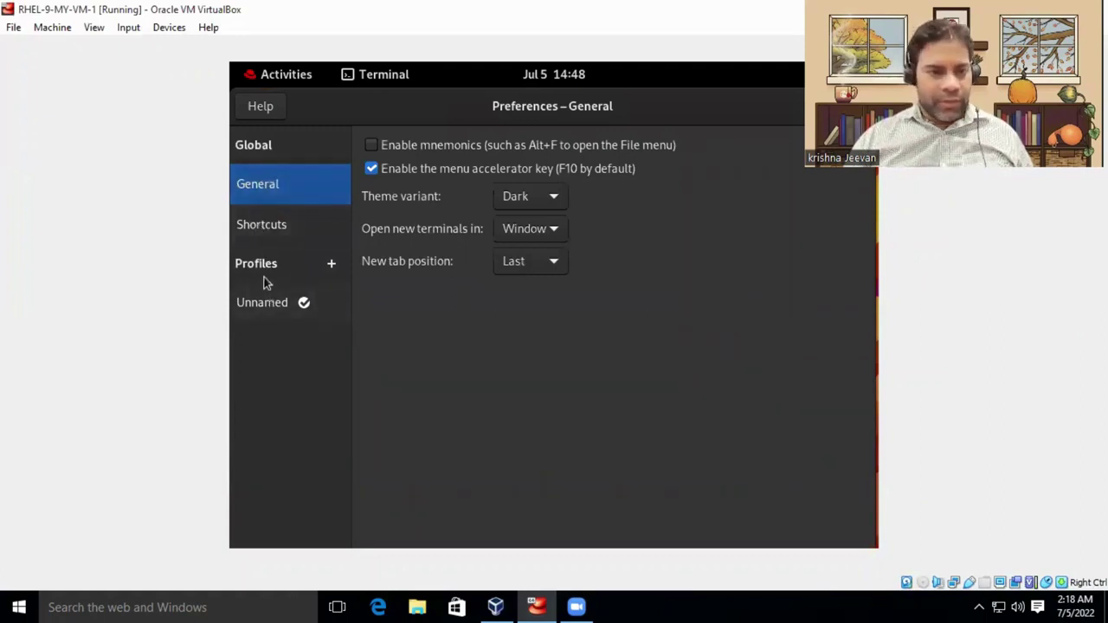
pyautogui.click(554, 232)
pyautogui.click(555, 223)
pyautogui.click(554, 200)
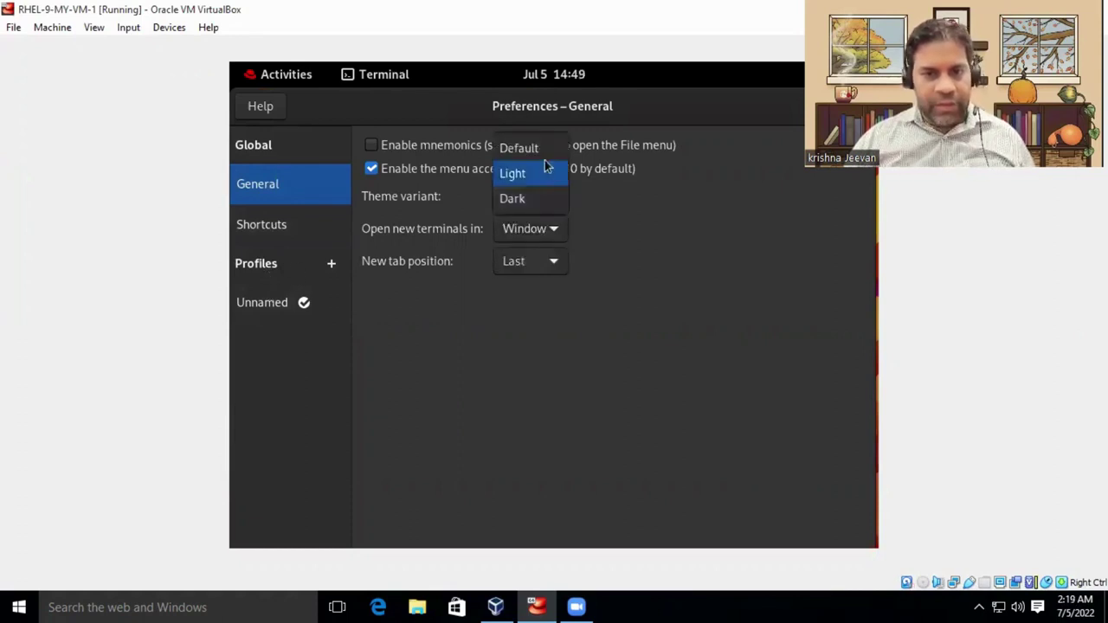
pyautogui.click(407, 177)
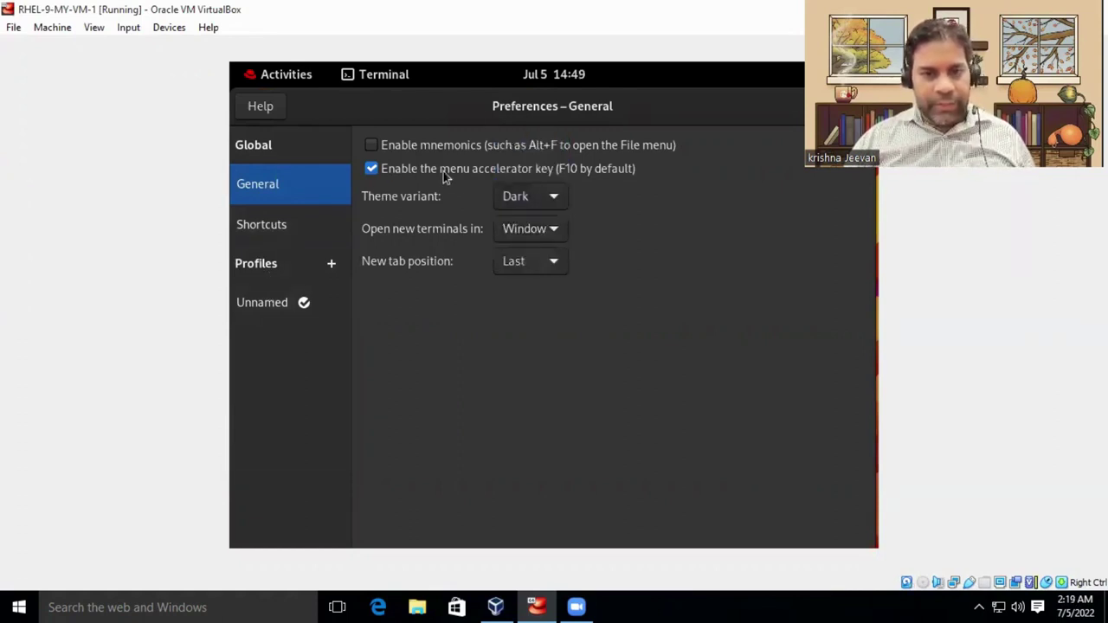
pyautogui.click(541, 202)
pyautogui.click(532, 173)
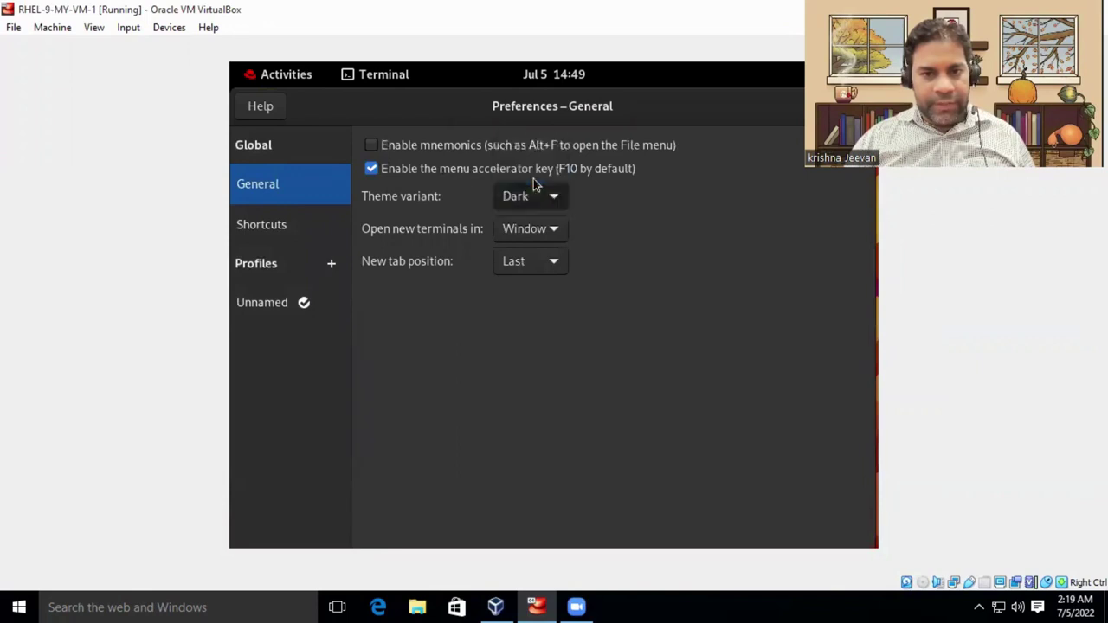
pyautogui.moveTo(803, 106); pyautogui.dragTo(720, 165)
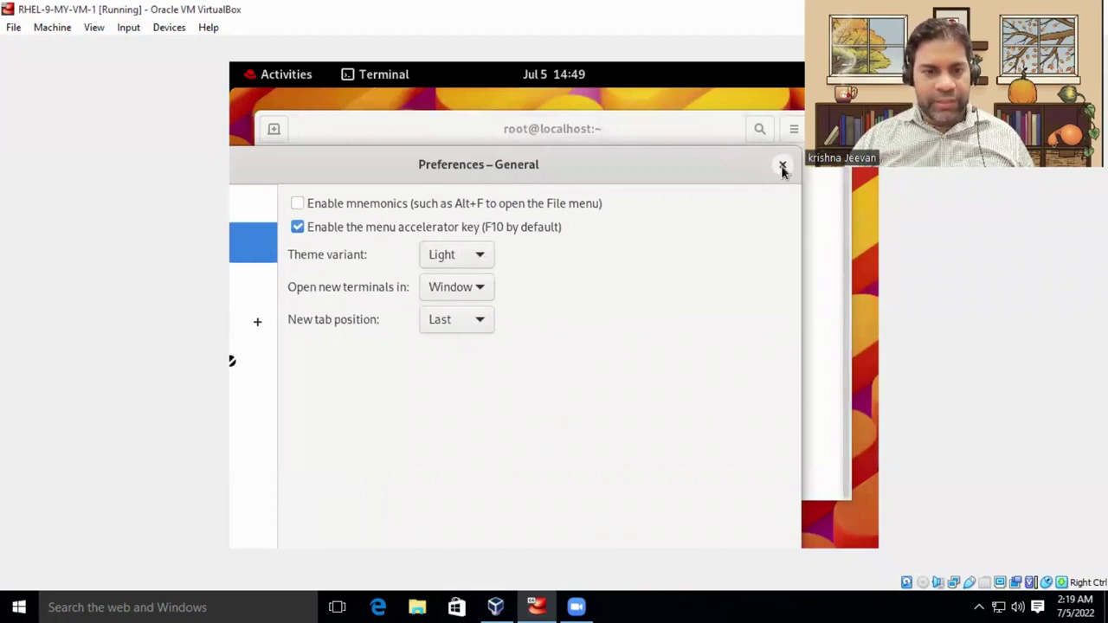
pyautogui.click(782, 166)
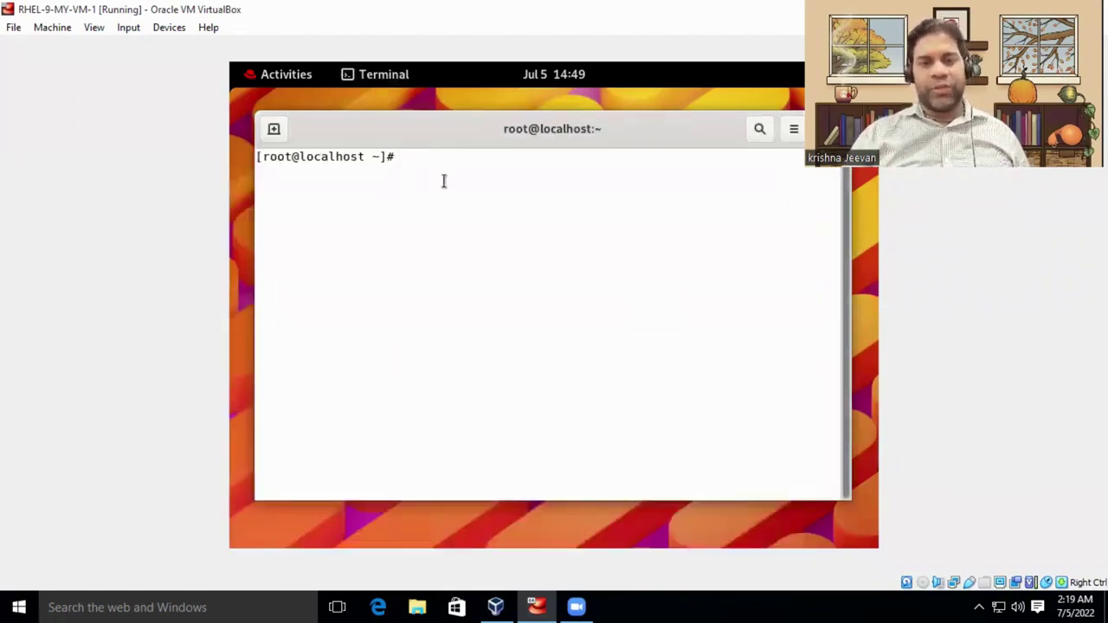
# Add several empty root prompt lines in the terminal, discarding a typed 'clear' command.
pyautogui.moveTo(466, 133); pyautogui.dragTo(489, 122)
pyautogui.press('Return')
pyautogui.press('Return')
pyautogui.press('Return')
pyautogui.press('Return')
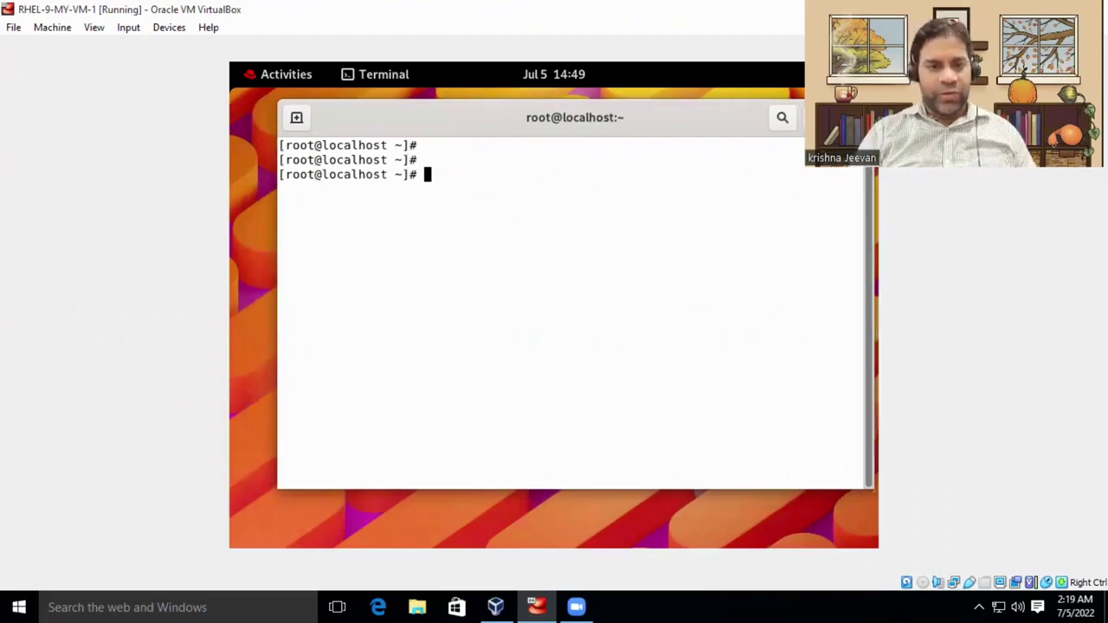
pyautogui.write('clear')
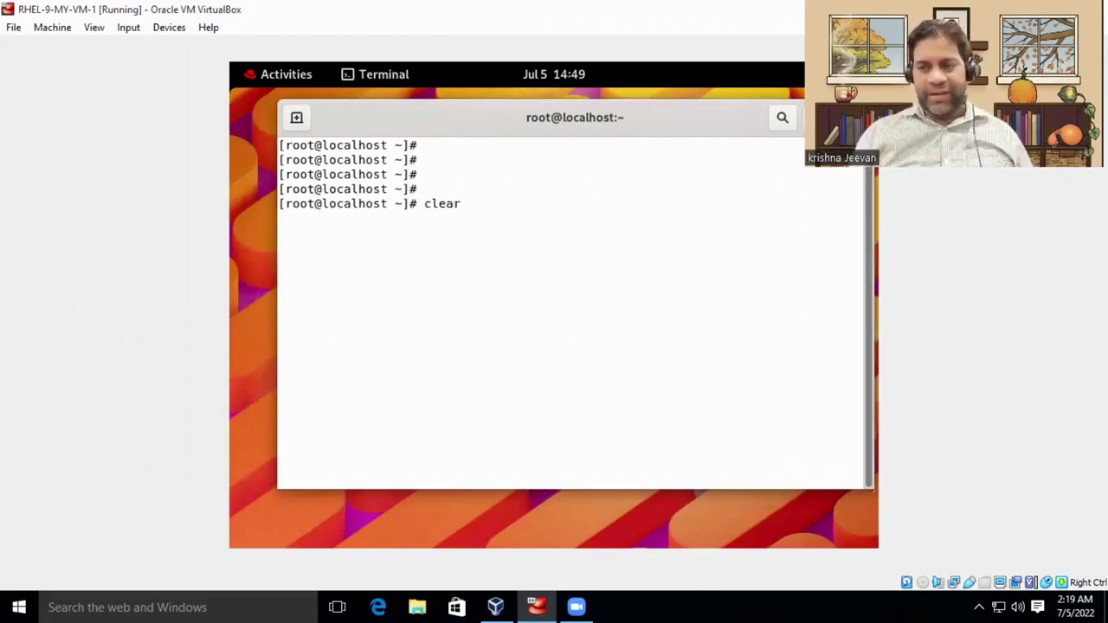
pyautogui.moveTo(366, 204); pyautogui.dragTo(463, 234)
pyautogui.click(462, 234)
pyautogui.press('BackSpace')
pyautogui.press('BackSpace')
pyautogui.press('BackSpace')
pyautogui.press('BackSpace')
pyautogui.press('BackSpace')
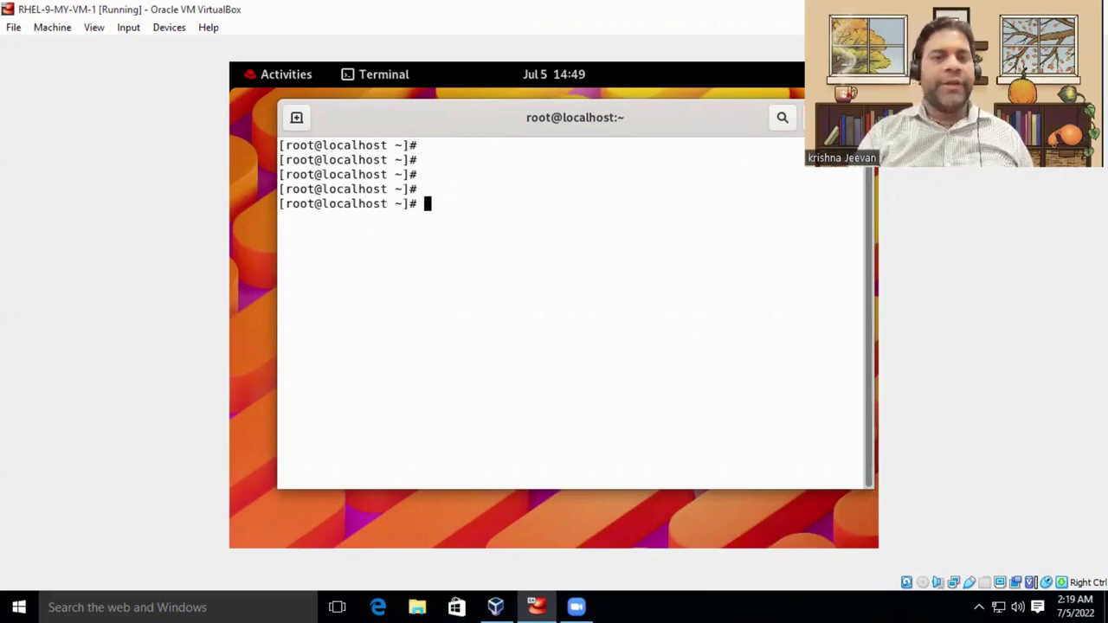
pyautogui.press('Return')
pyautogui.press('Return')
pyautogui.press('Return')
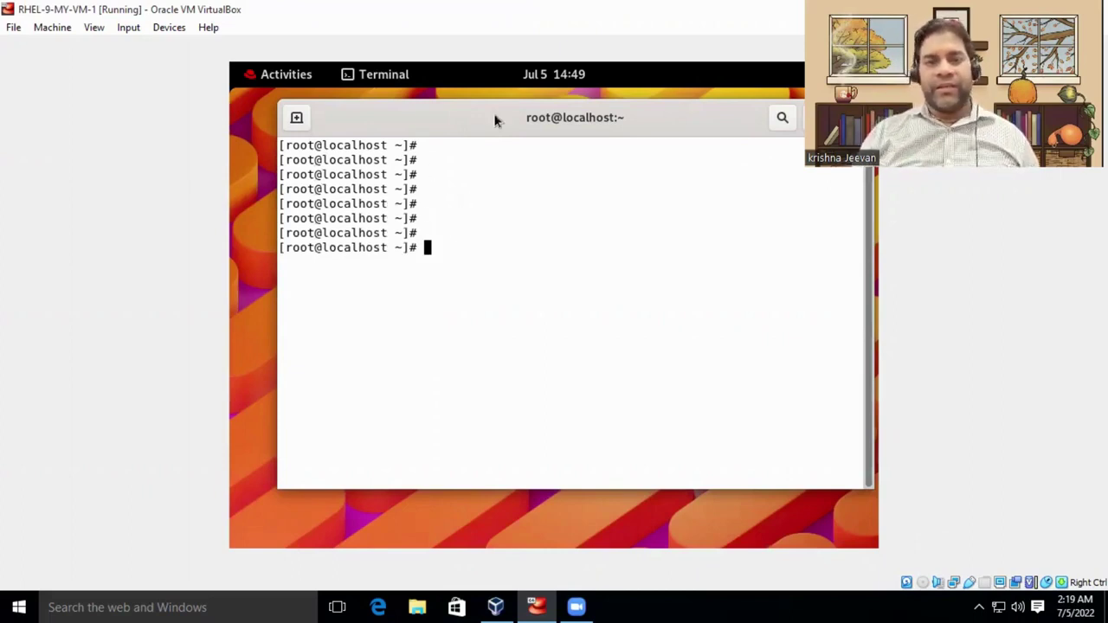
pyautogui.moveTo(495, 118); pyautogui.dragTo(523, 122)
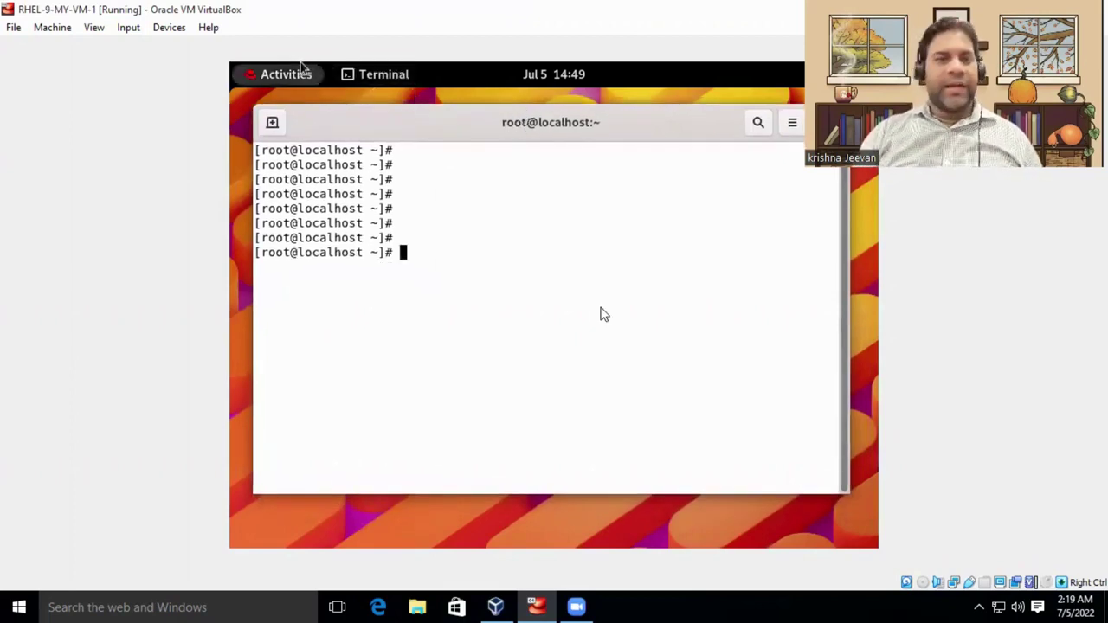
# Restore RHEL-9-MY-VM-1 from full screen and resize and reposition it beside VirtualBox Manager.
pyautogui.doubleClick(388, 23)
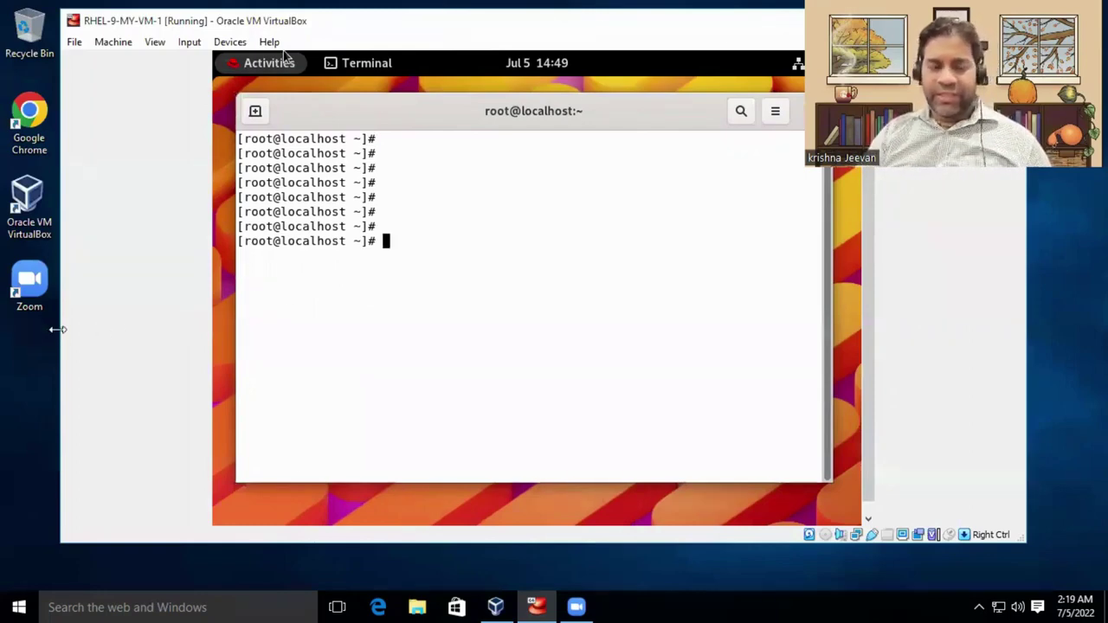
pyautogui.moveTo(57, 329); pyautogui.dragTo(282, 328)
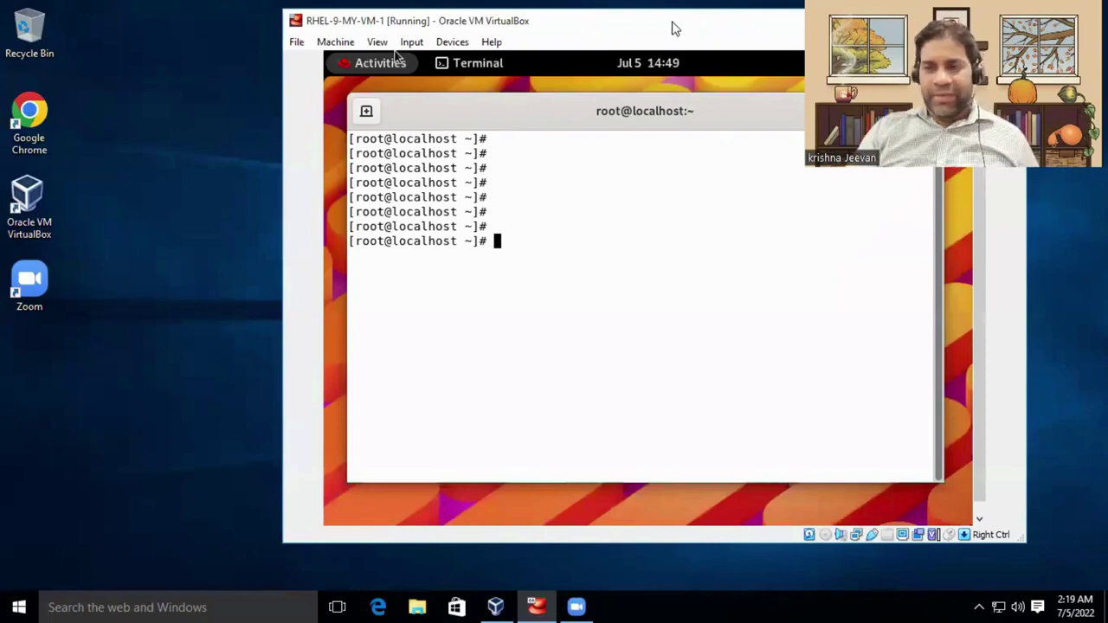
pyautogui.moveTo(675, 28); pyautogui.dragTo(521, 19)
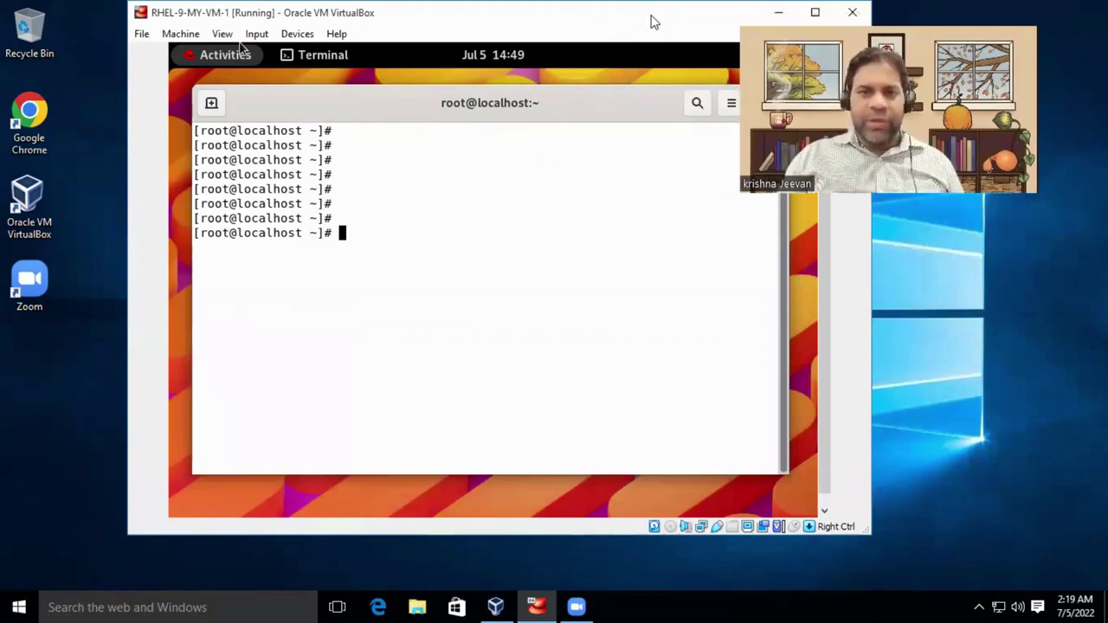
pyautogui.moveTo(594, 18); pyautogui.dragTo(531, 84)
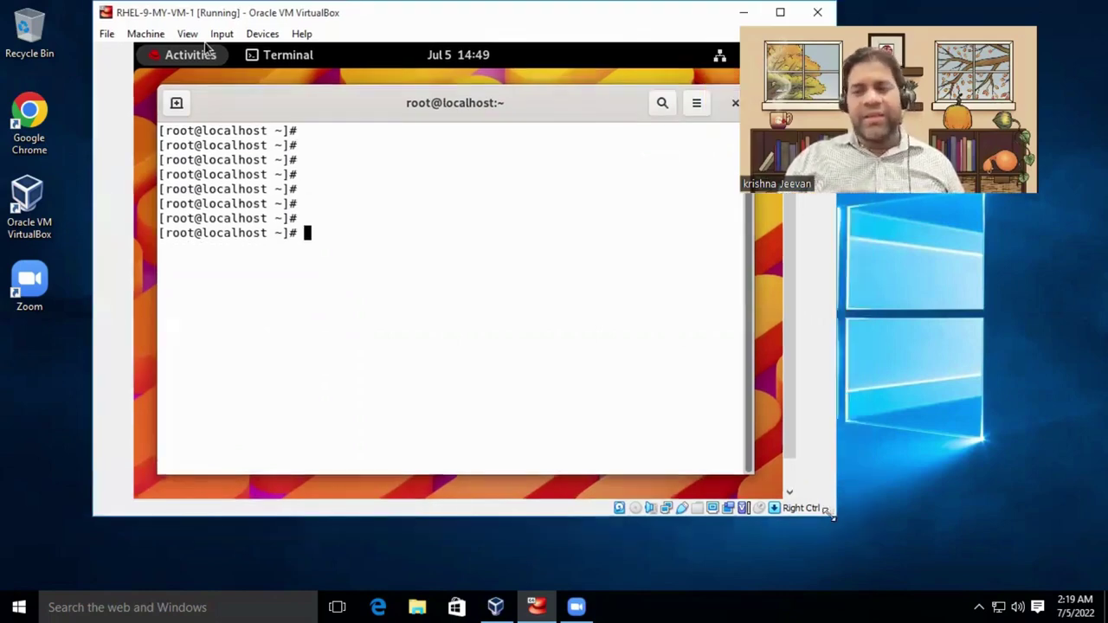
pyautogui.moveTo(829, 511); pyautogui.dragTo(889, 522)
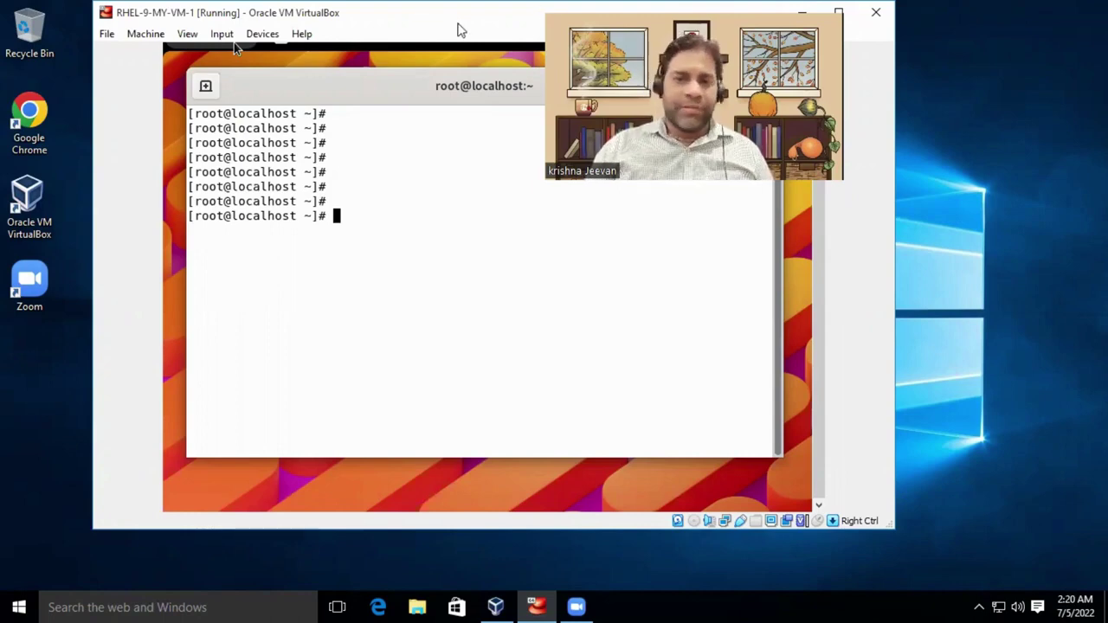
pyautogui.moveTo(459, 30); pyautogui.dragTo(481, 30)
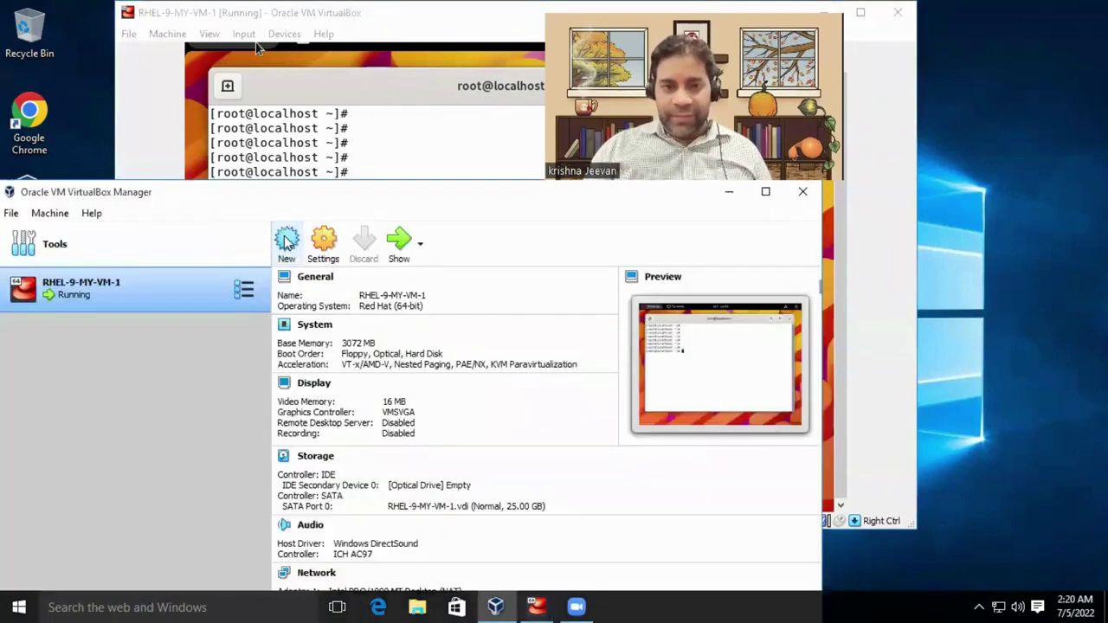
# Power off RHEL-9-MY-VM-1 through its Close > Power Off menu and confirm.
pyautogui.click(287, 241)
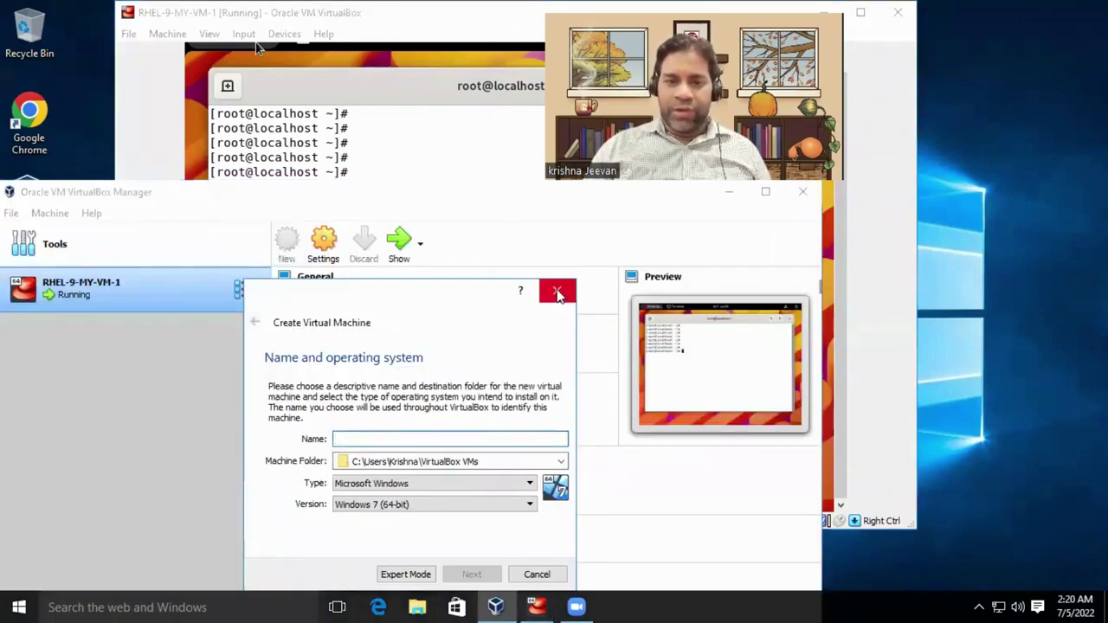
pyautogui.click(557, 291)
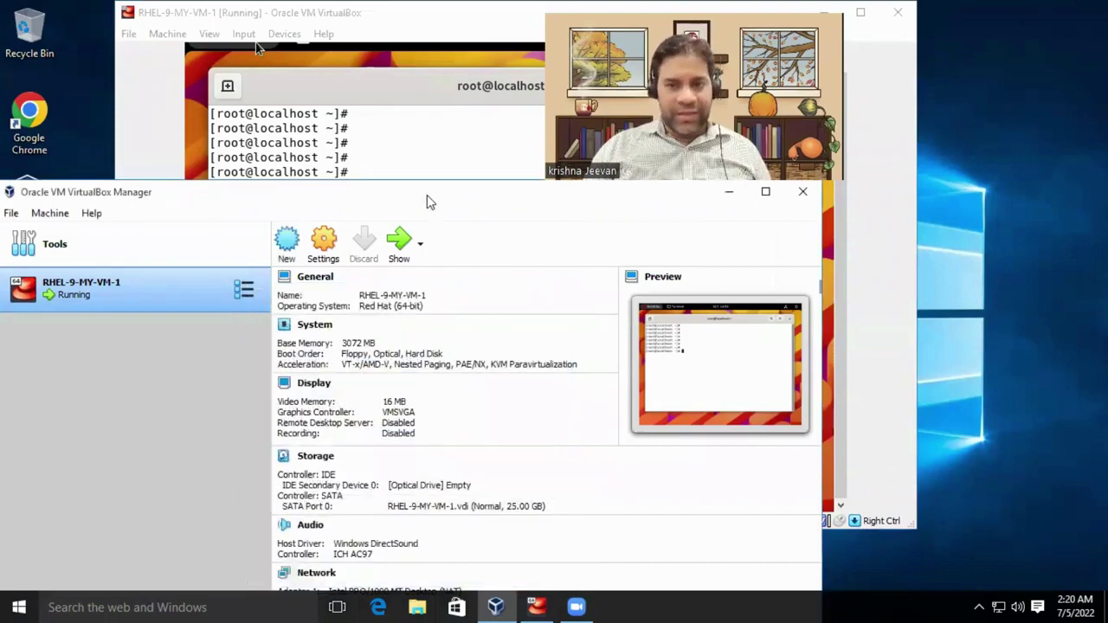
pyautogui.moveTo(430, 202); pyautogui.dragTo(521, 247)
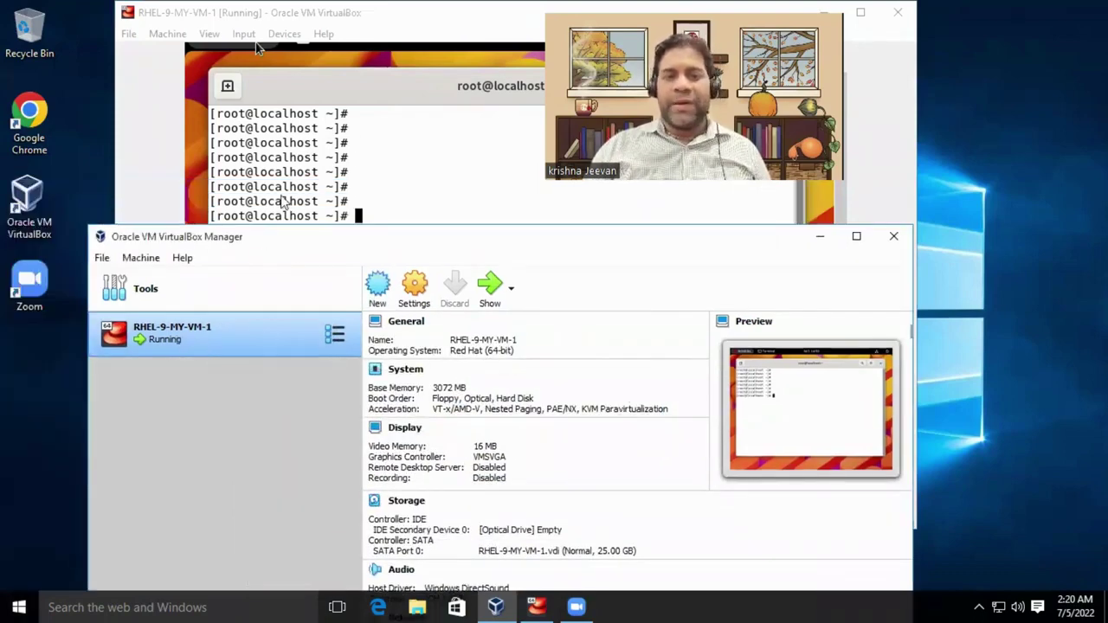
pyautogui.rightClick(186, 343)
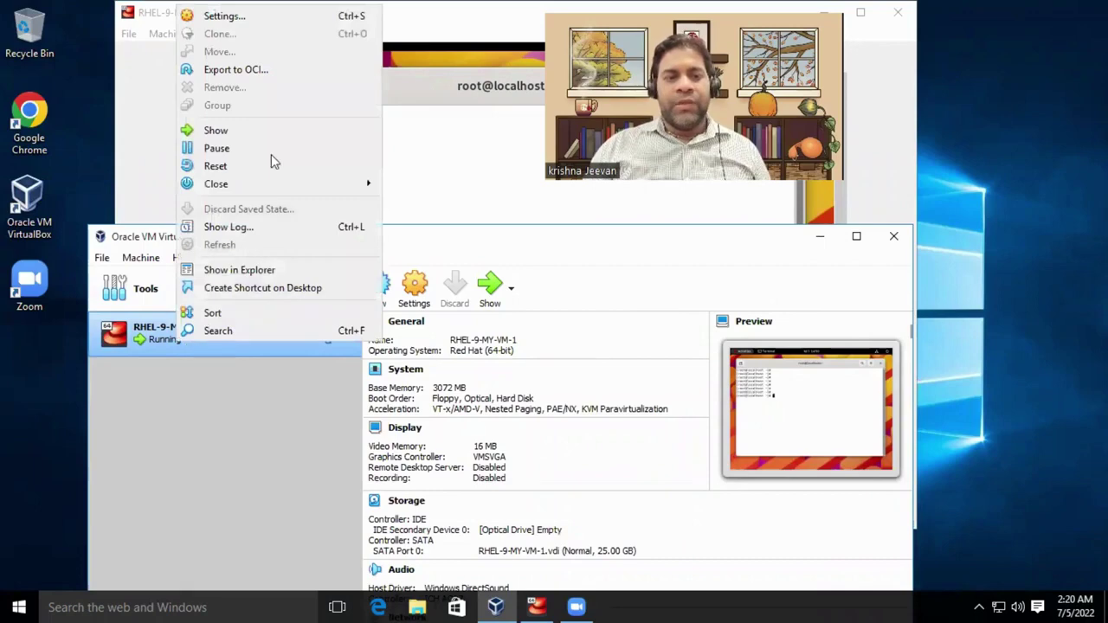
pyautogui.moveTo(295, 184)
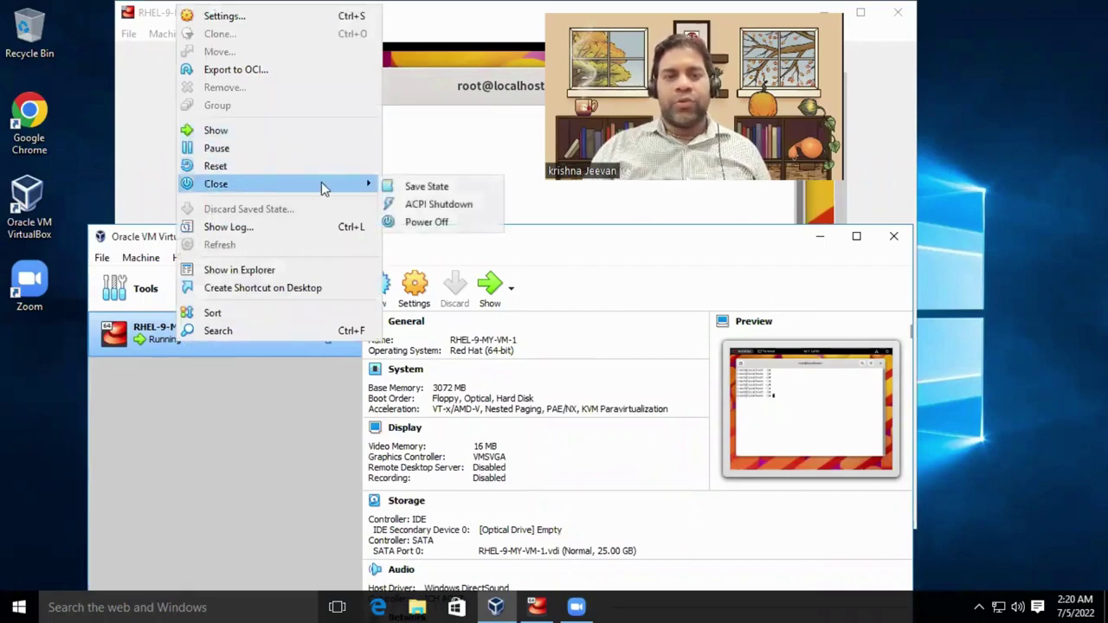
pyautogui.click(429, 222)
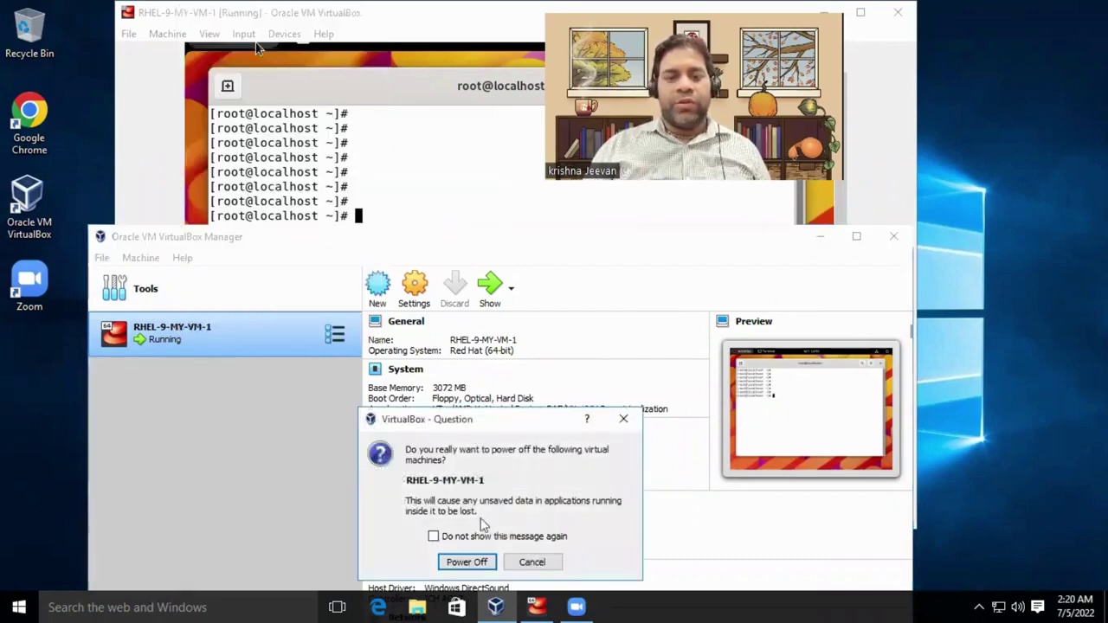
pyautogui.click(467, 561)
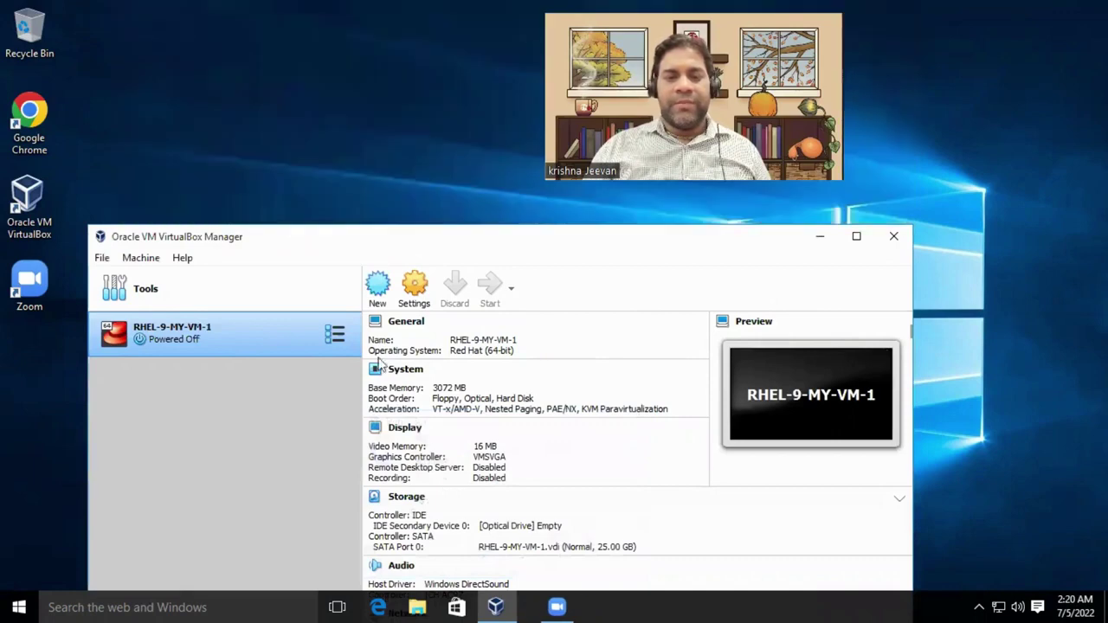
# Close VirtualBox Manager, refresh the Windows desktop and reopen the Manager from its desktop icon.
pyautogui.click(895, 237)
pyautogui.rightClick(571, 277)
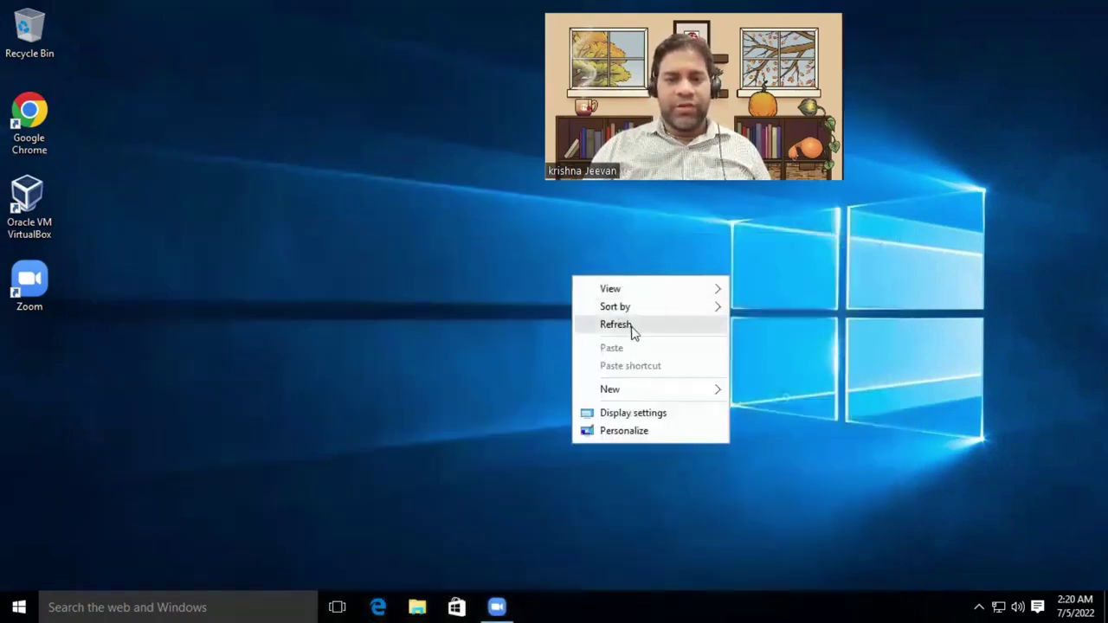
pyautogui.click(631, 324)
pyautogui.doubleClick(34, 201)
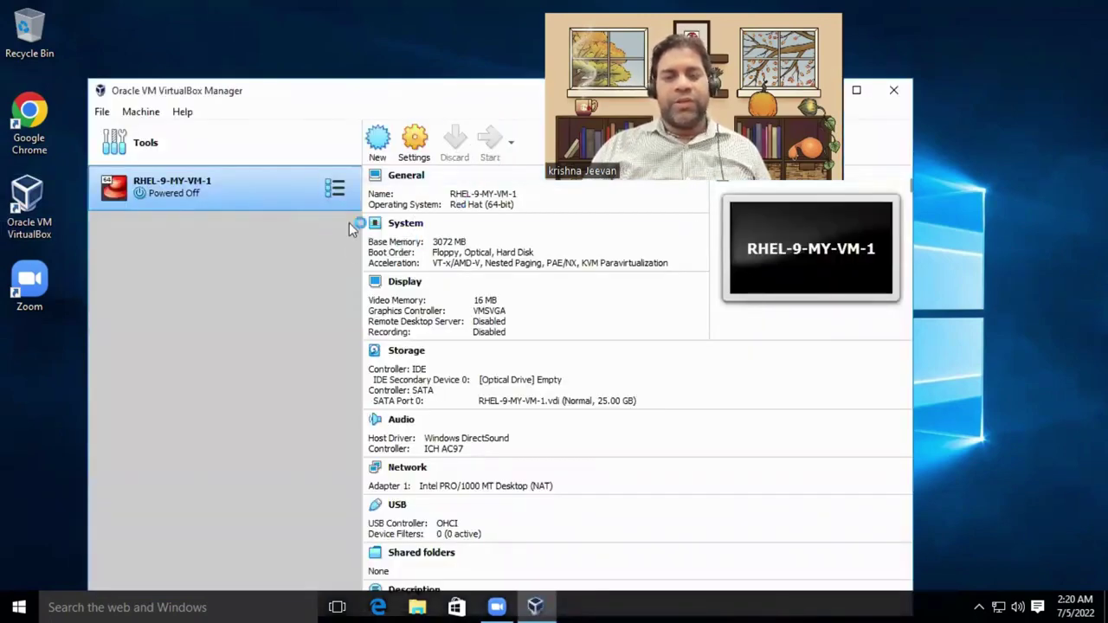
# Start RHEL-9-MY-VM-1 again and reposition its window.
pyautogui.doubleClick(259, 188)
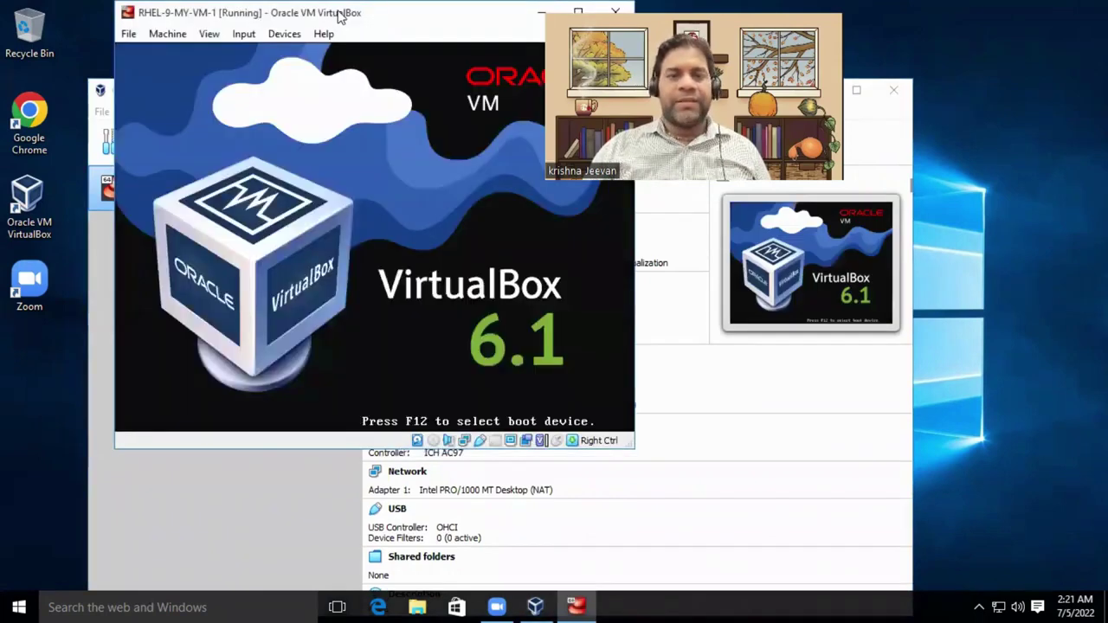
pyautogui.moveTo(340, 18); pyautogui.dragTo(446, 31)
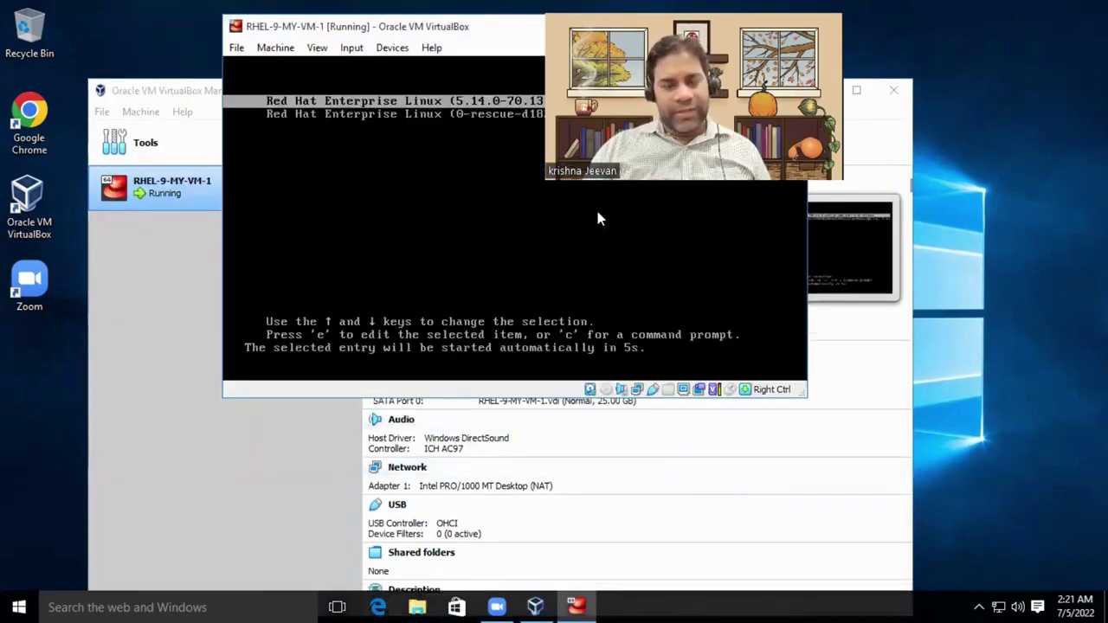
pyautogui.moveTo(453, 34); pyautogui.dragTo(368, 55)
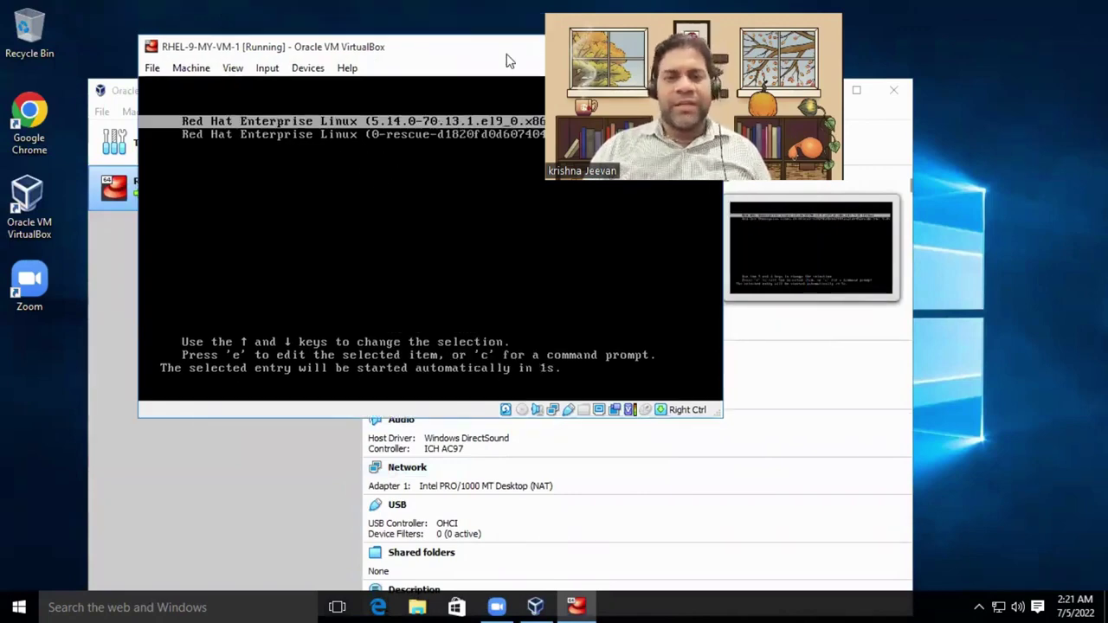
pyautogui.moveTo(507, 55); pyautogui.dragTo(317, 133)
# Close the VM window choosing 'Power off the machine', then close VirtualBox Manager.
pyautogui.click(516, 123)
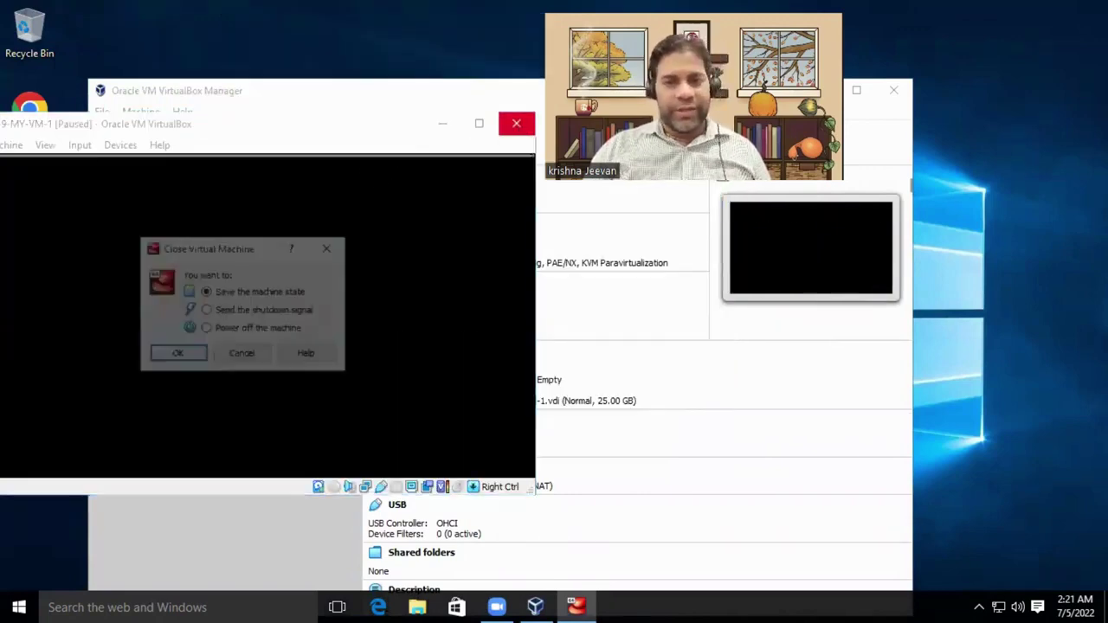
pyautogui.click(275, 323)
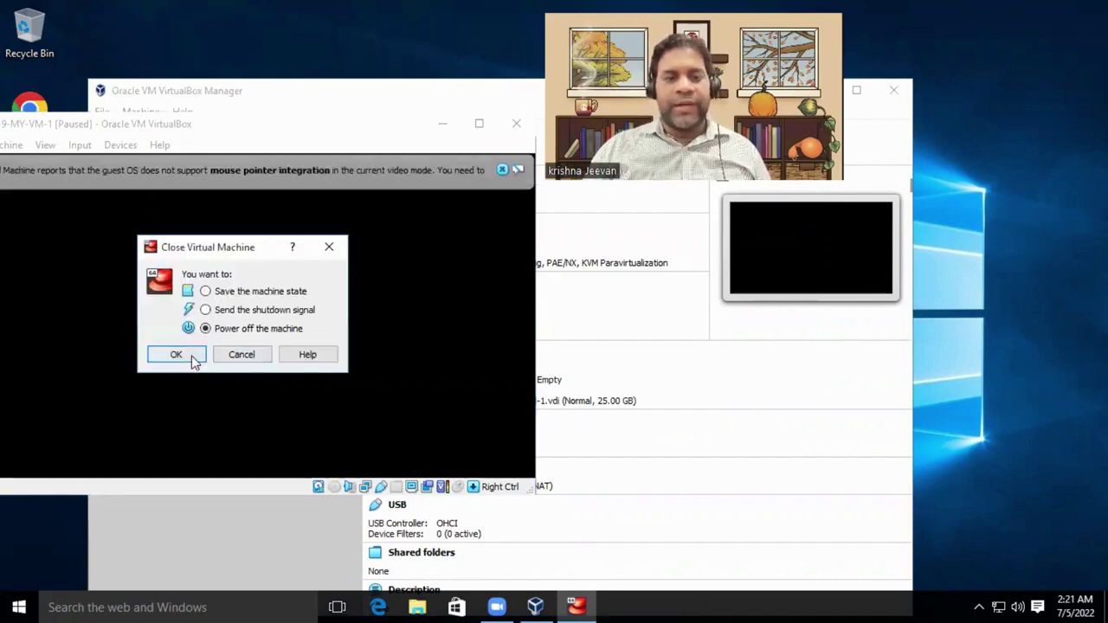
pyautogui.click(193, 361)
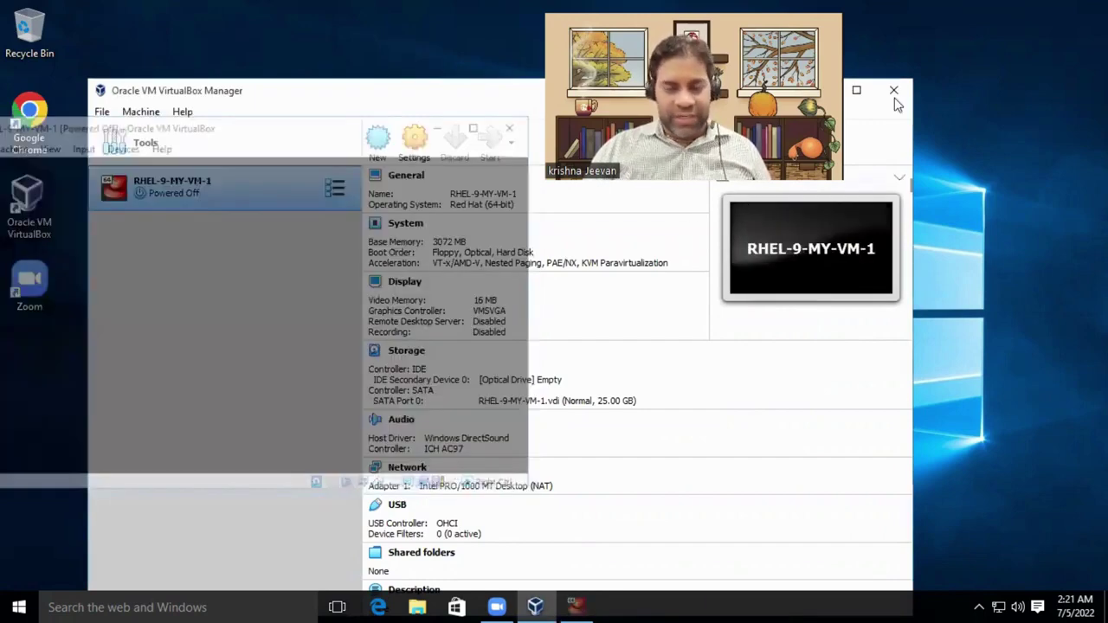
pyautogui.click(895, 97)
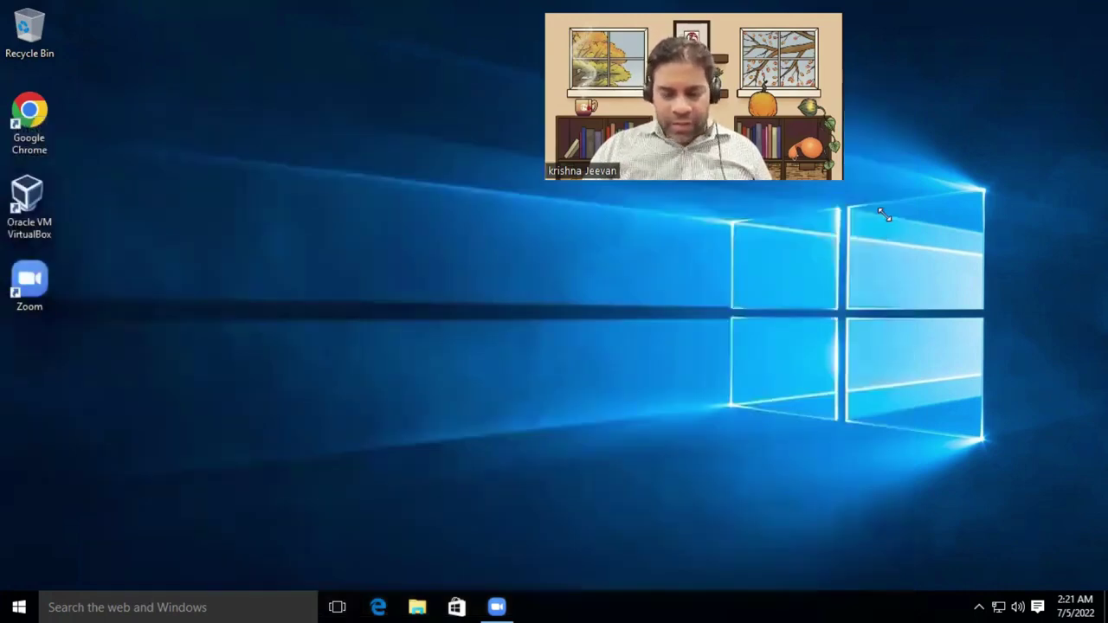
pyautogui.moveTo(884, 216); pyautogui.dragTo(892, 211)
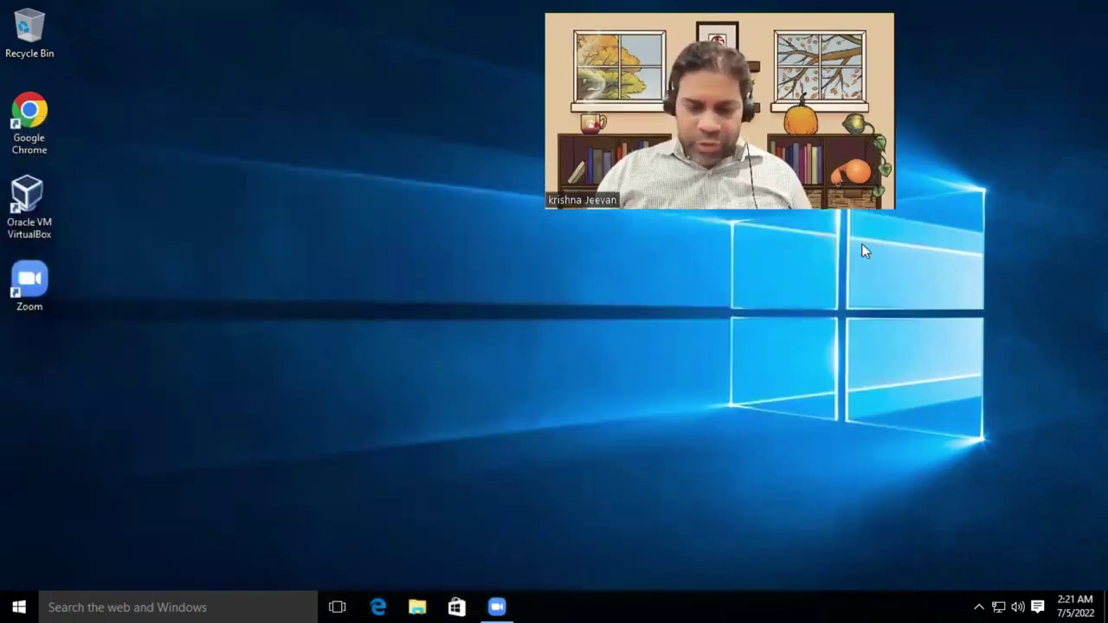